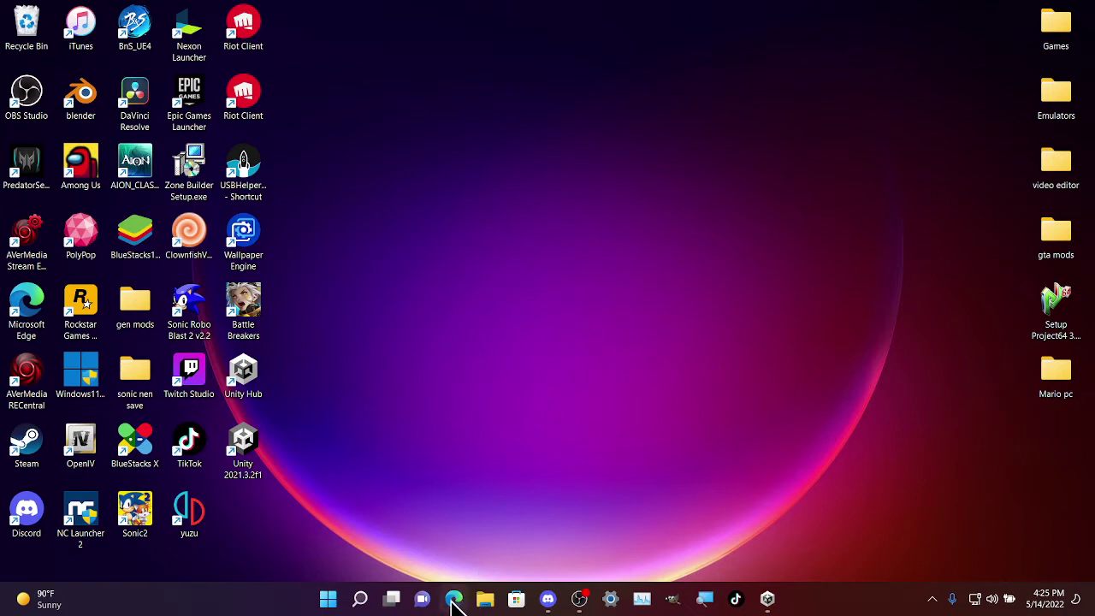
- Switch to Microsoft Edge and open the Dolphin Emulator download page to review the Windows x64 beta versions
{"action": "mouse_move", "coordinate": [453, 605]}
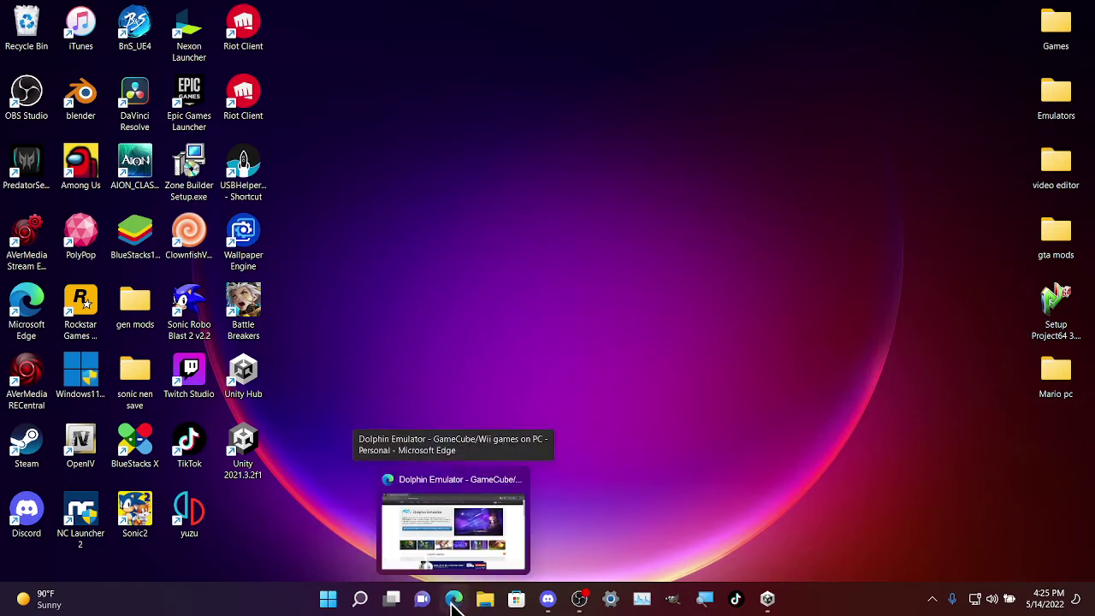
{"action": "left_click", "coordinate": [454, 605]}
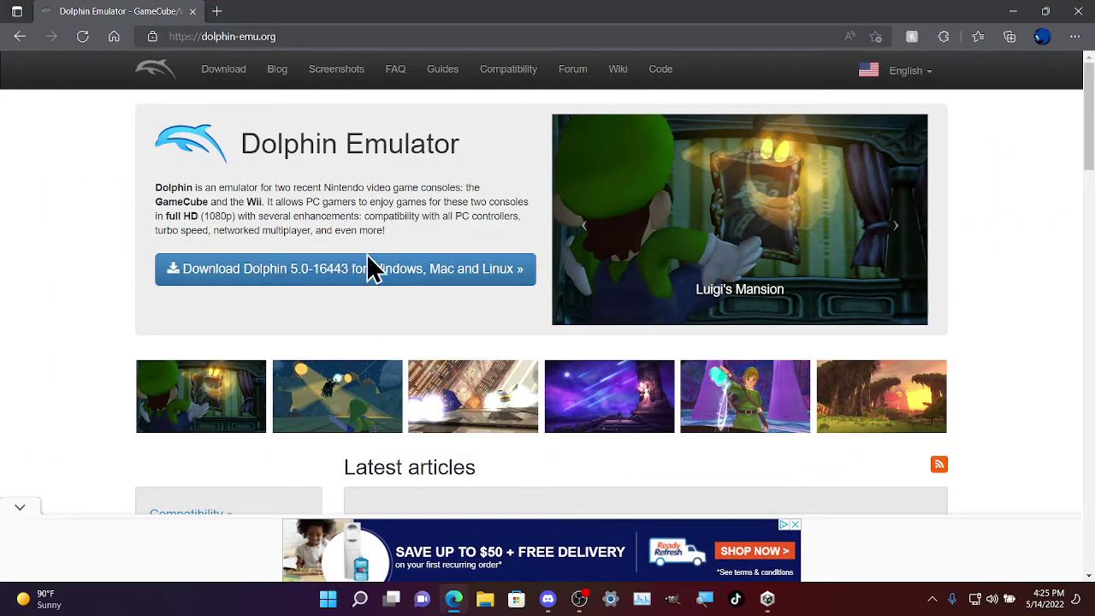
{"action": "left_click", "coordinate": [383, 281]}
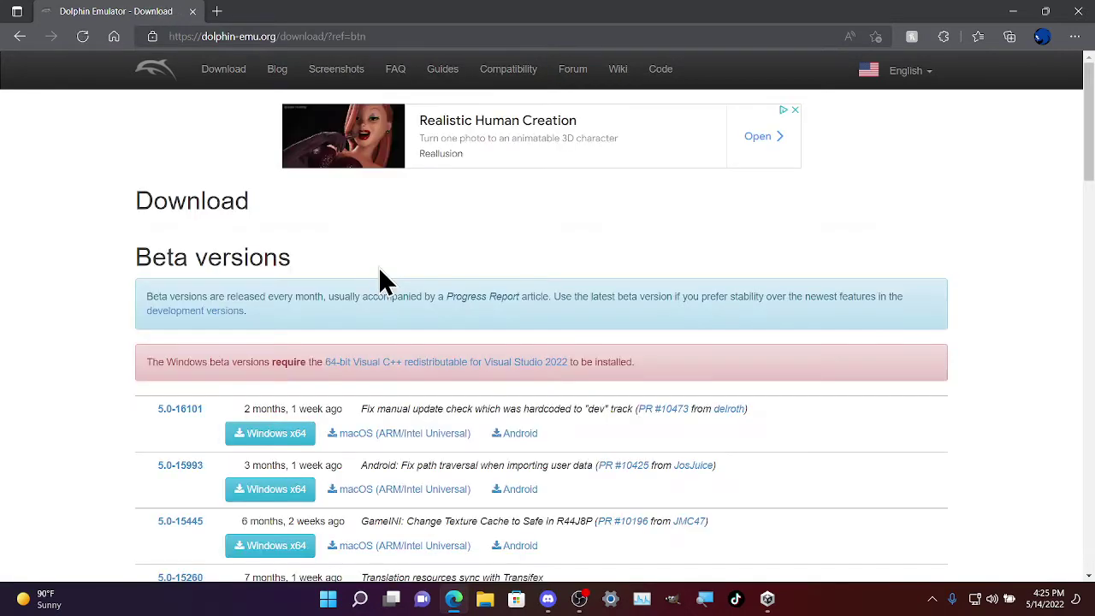
{"action": "scroll", "coordinate": [308, 308], "scroll_direction": "down", "scroll_amount": 2}
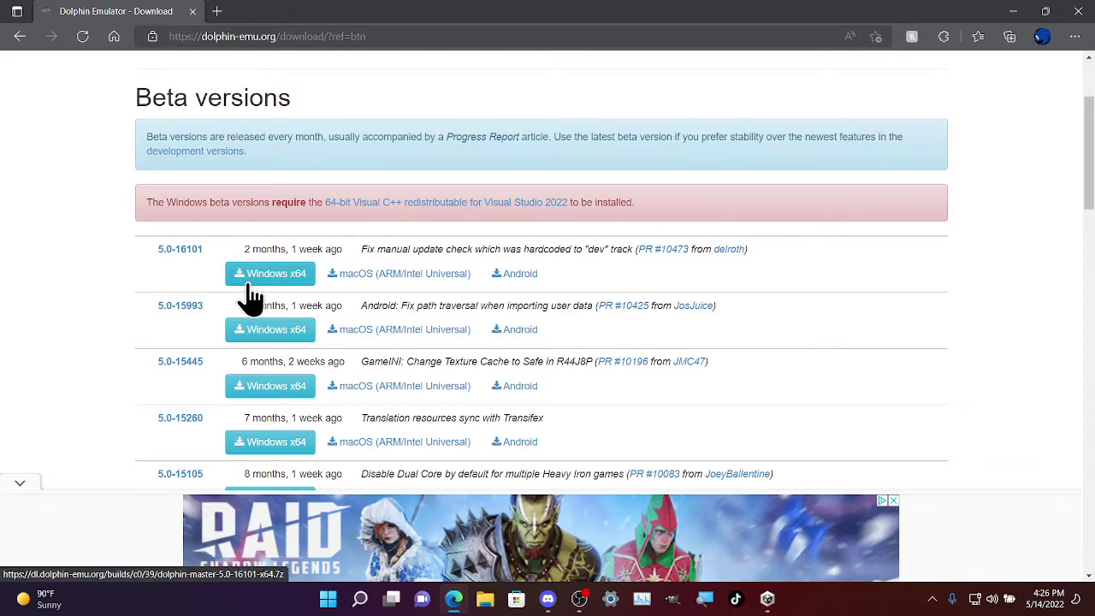
{"action": "scroll", "coordinate": [379, 286], "scroll_direction": "up", "scroll_amount": 2}
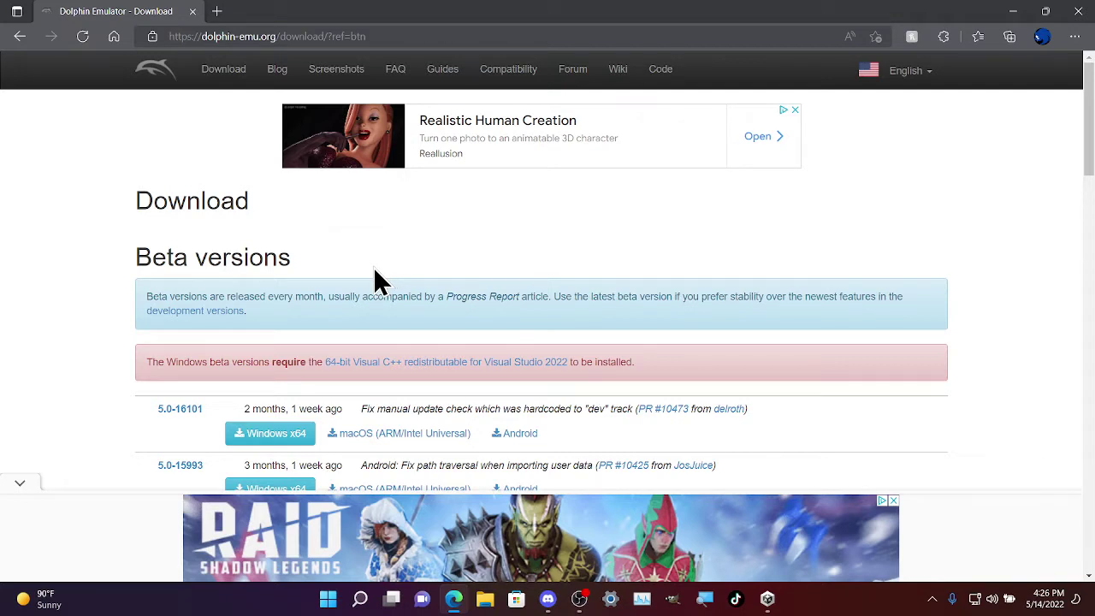
- In a new browser tab, go to google.com, search for 7zip and open the official 7-Zip website
{"action": "left_click", "coordinate": [218, 12]}
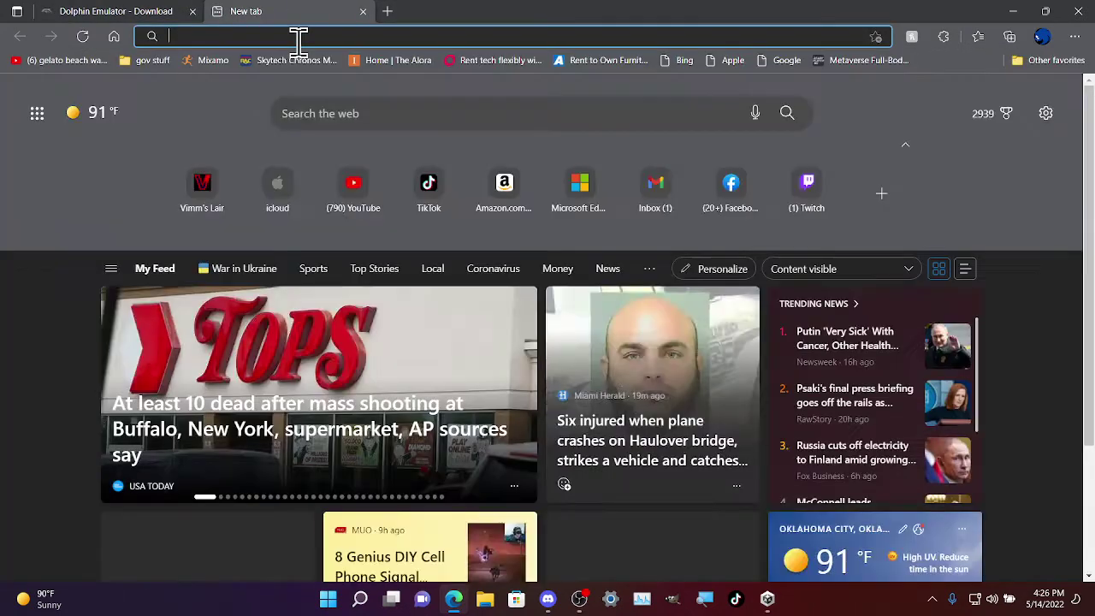
{"action": "left_click", "coordinate": [299, 36]}
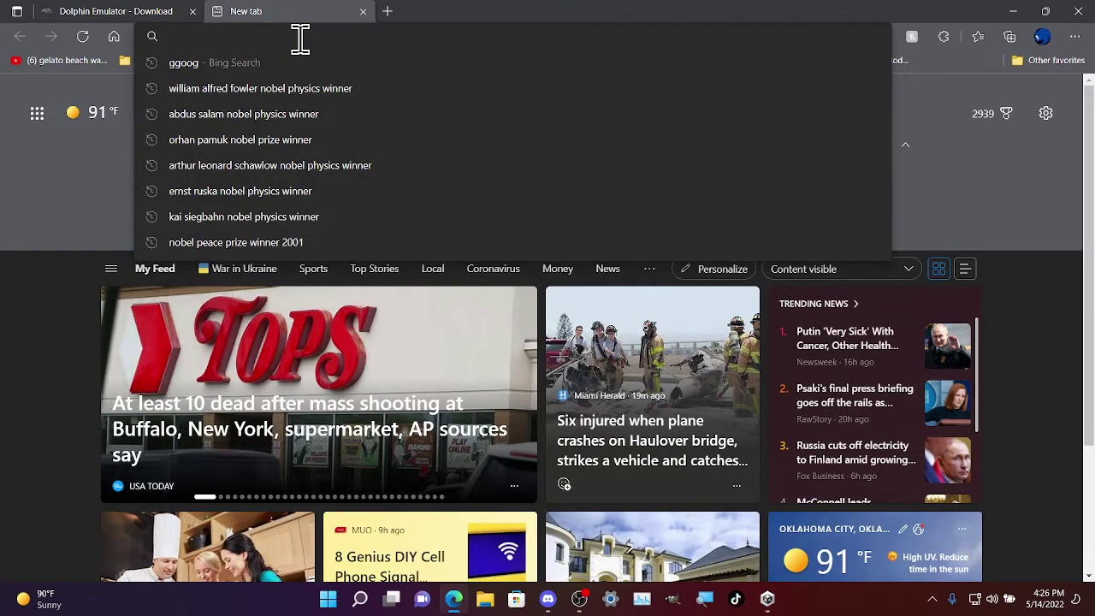
{"action": "type", "text": "google.com"}
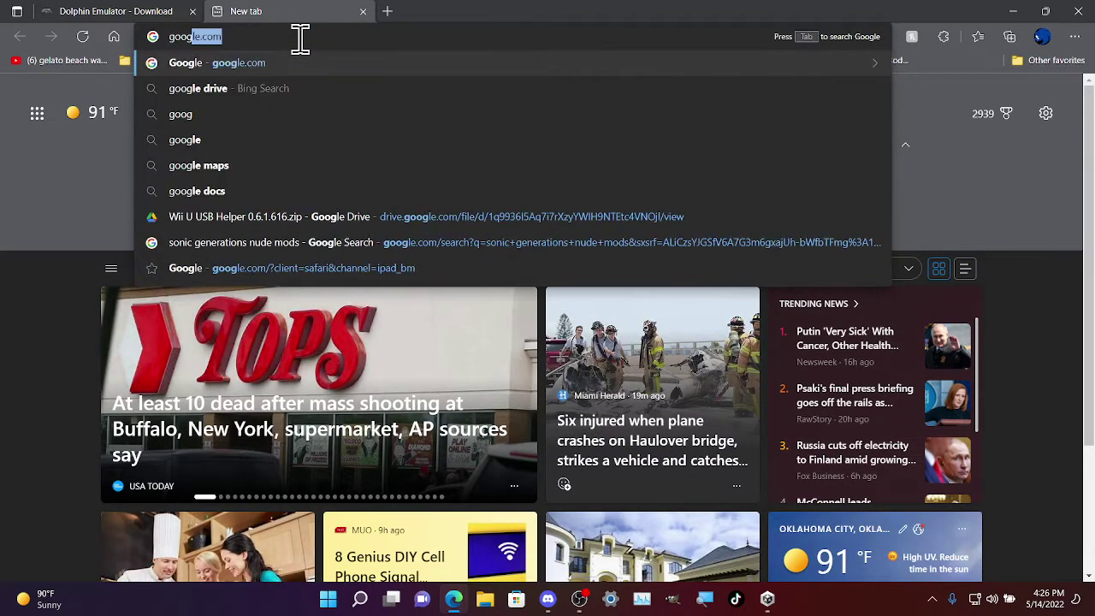
{"action": "key", "text": "Return"}
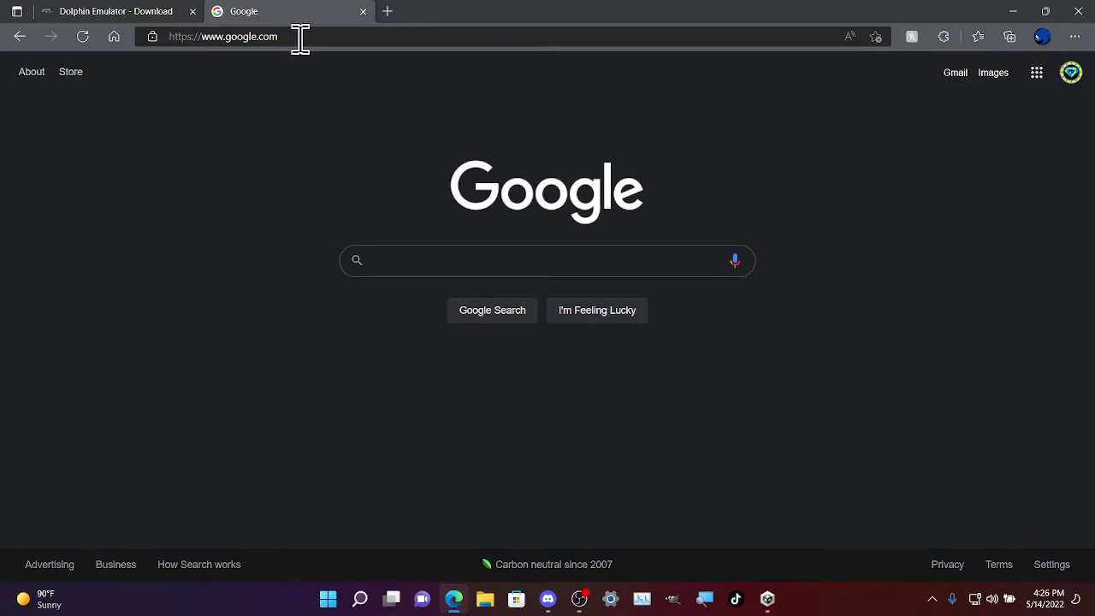
{"action": "type", "text": "7"}
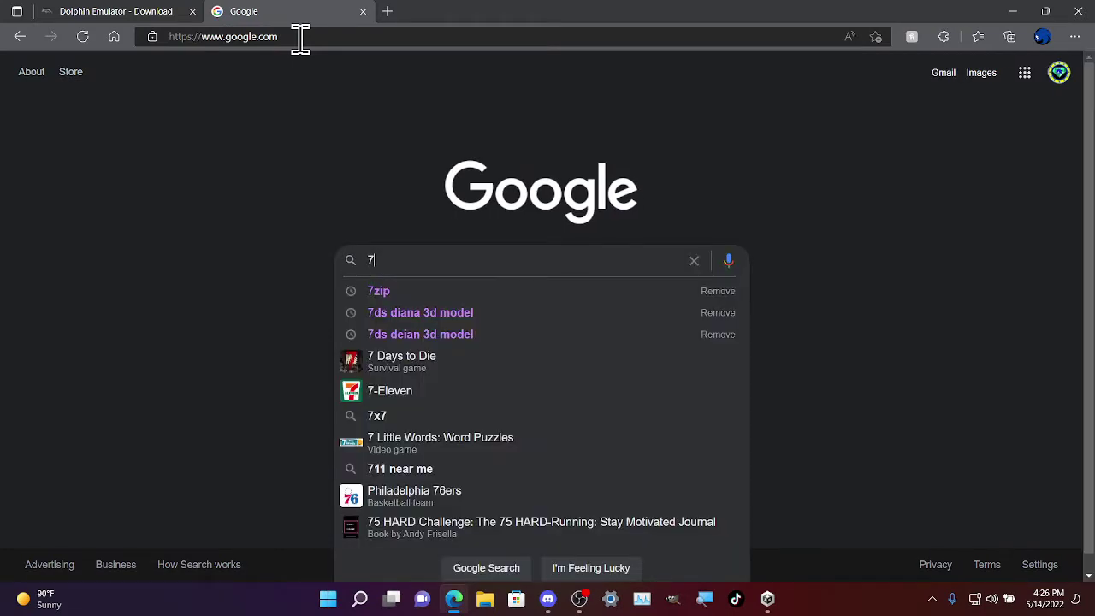
{"action": "key", "text": "Down"}
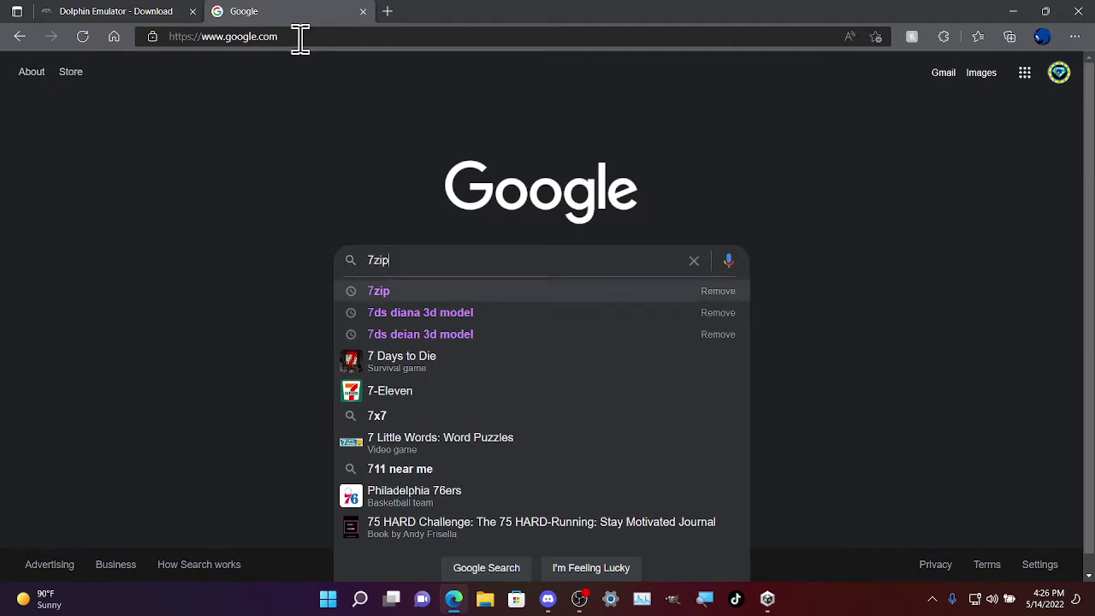
{"action": "key", "text": "Return"}
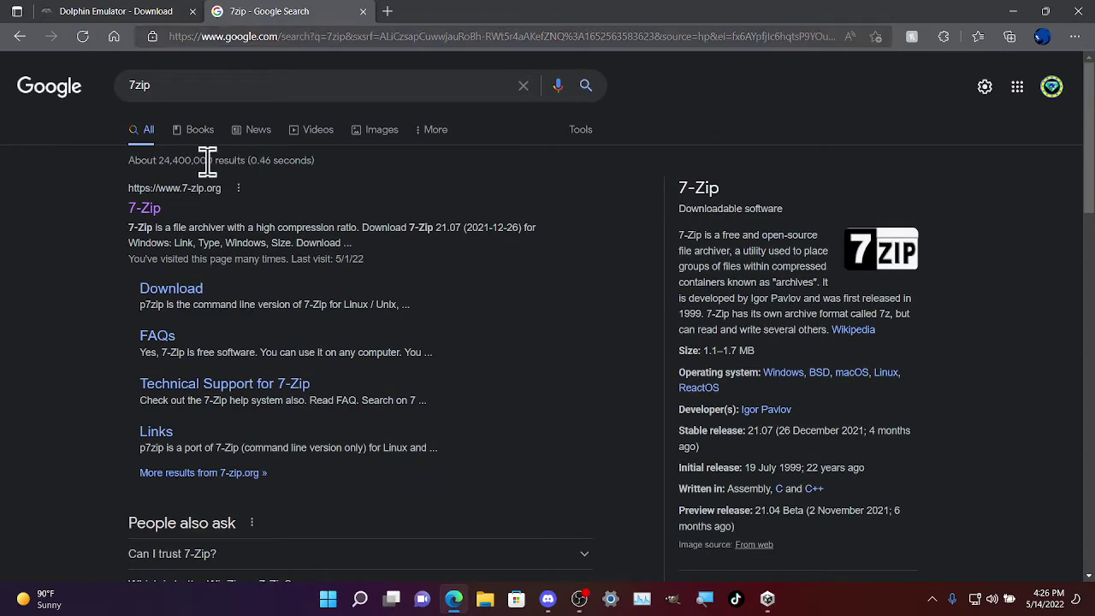
{"action": "left_click", "coordinate": [146, 213]}
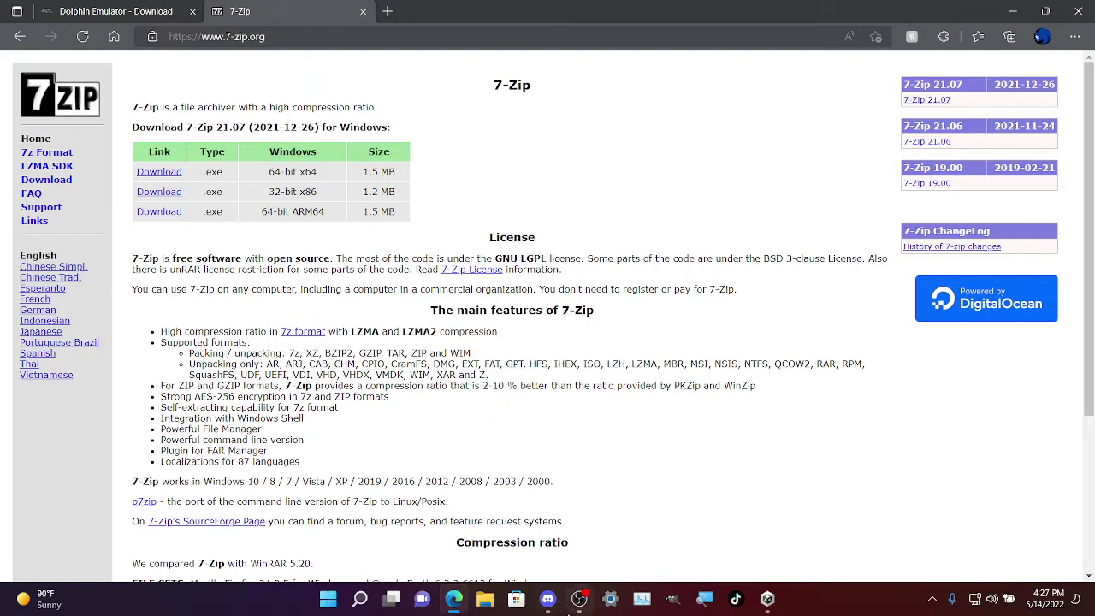
- Minimize the browser, open the gc folder inside the desktop's Emulators folder, and check the contents of its games subfolder
{"action": "mouse_move", "coordinate": [543, 603]}
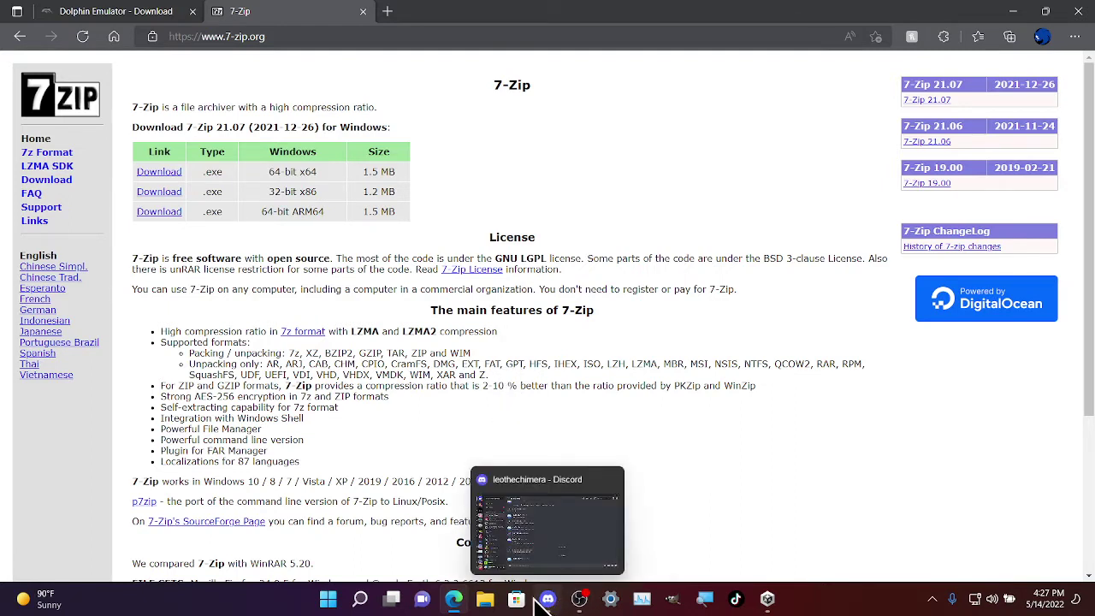
{"action": "left_click", "coordinate": [457, 603]}
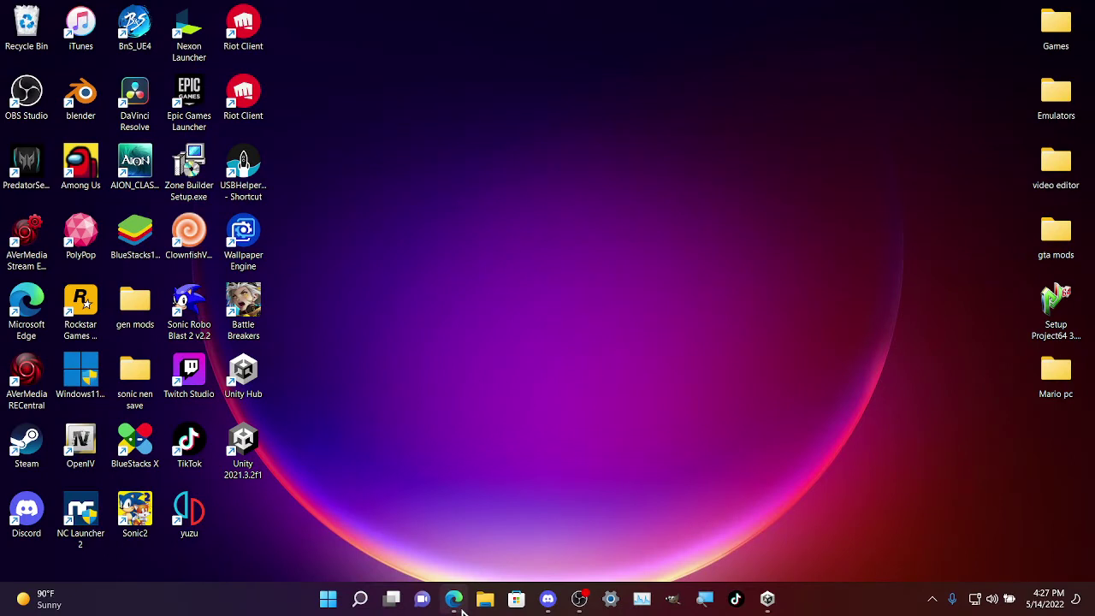
{"action": "double_click", "coordinate": [1057, 110]}
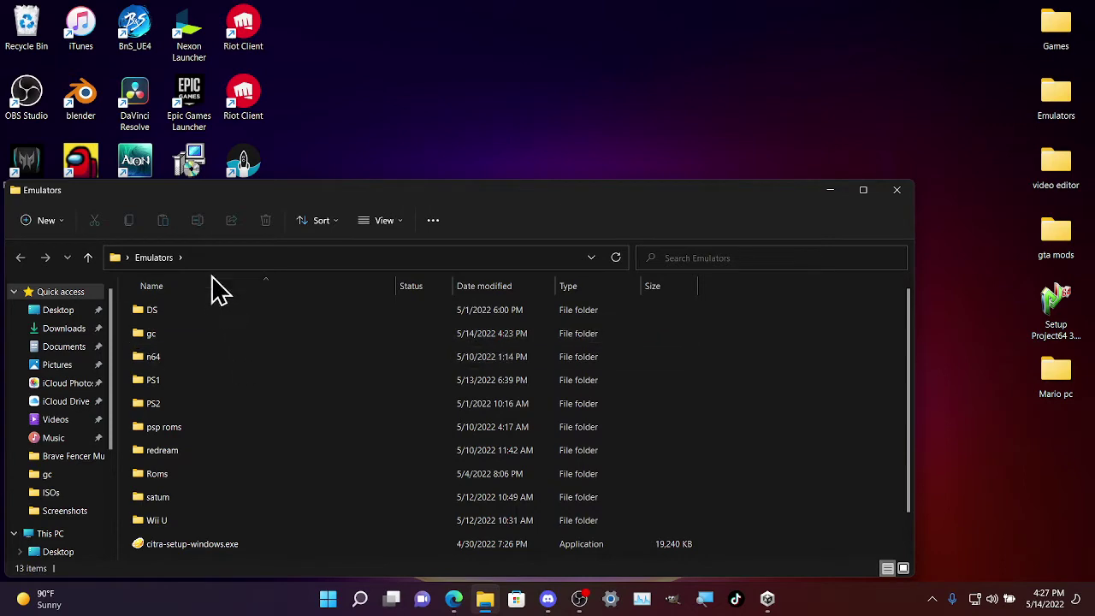
{"action": "left_click_drag", "start_coordinate": [342, 213], "coordinate": [535, 195]}
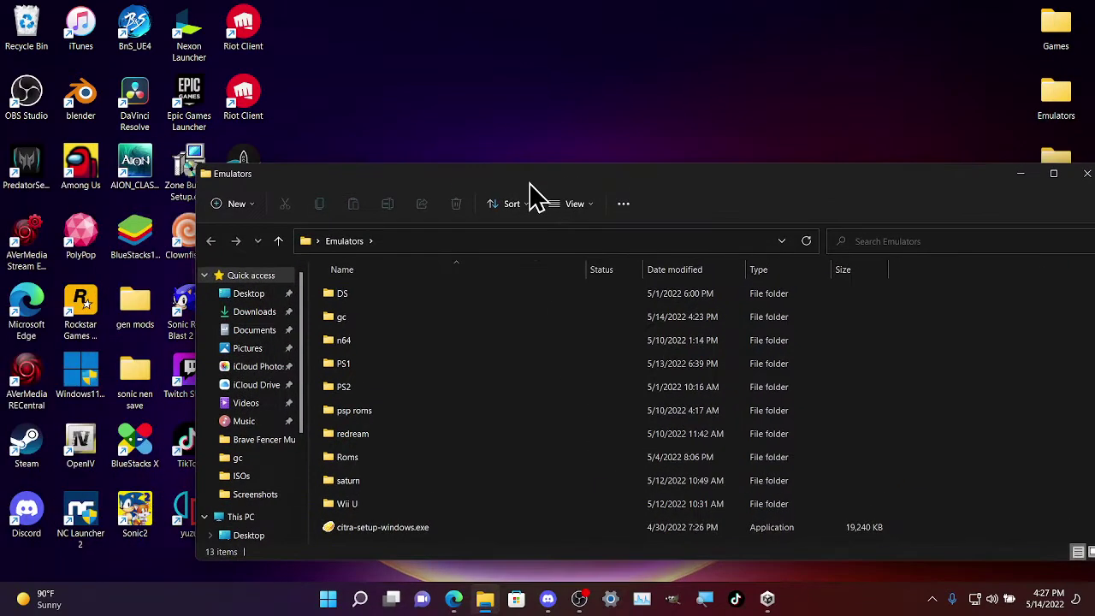
{"action": "left_click", "coordinate": [379, 324]}
{"action": "double_click", "coordinate": [383, 327]}
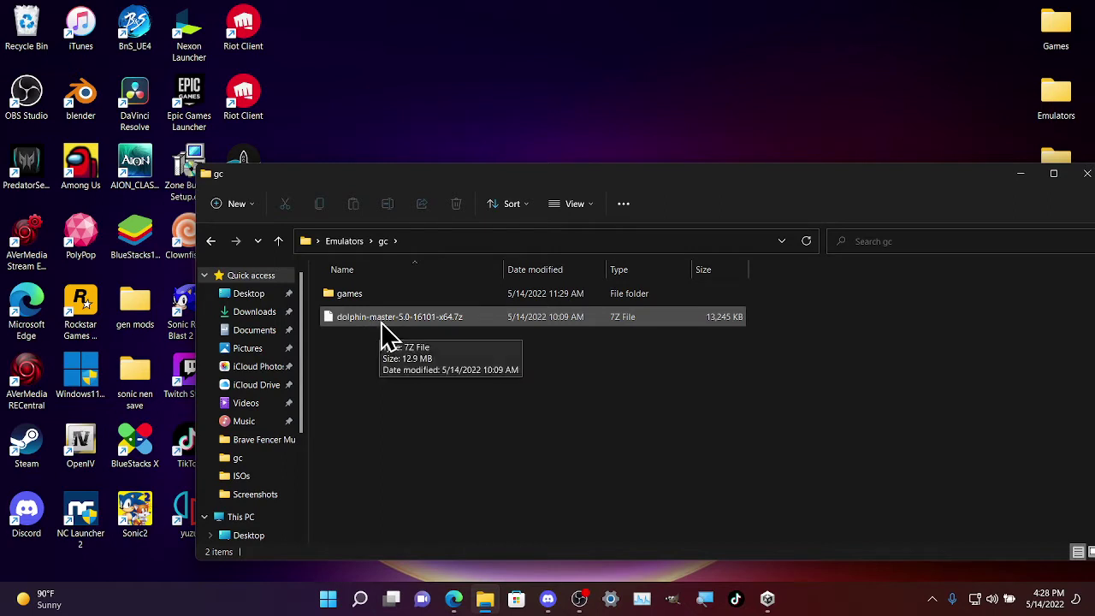
{"action": "double_click", "coordinate": [352, 295]}
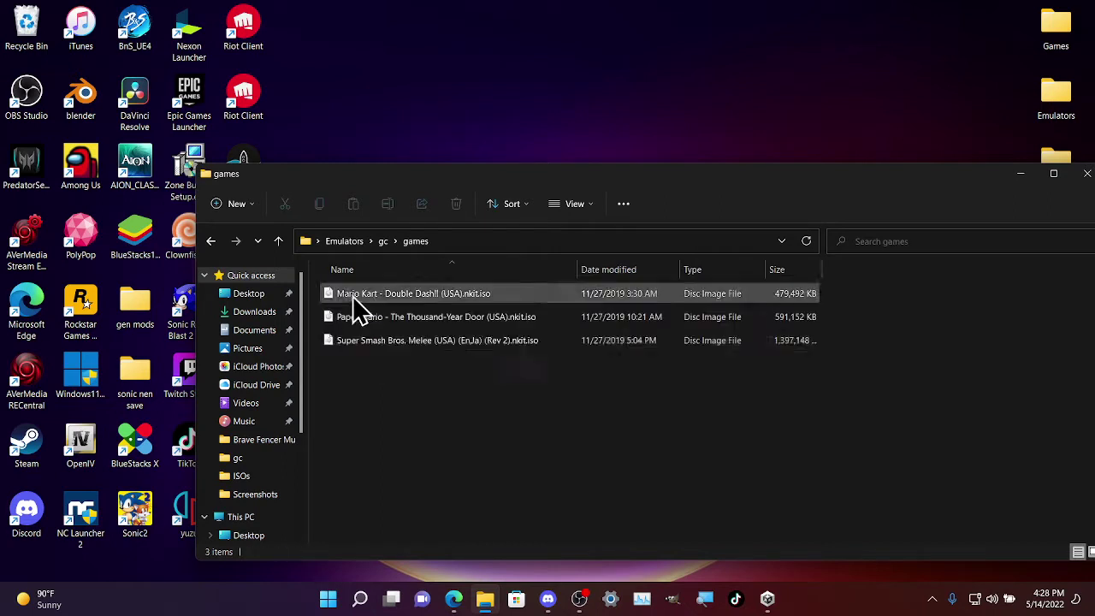
{"action": "left_click", "coordinate": [212, 243]}
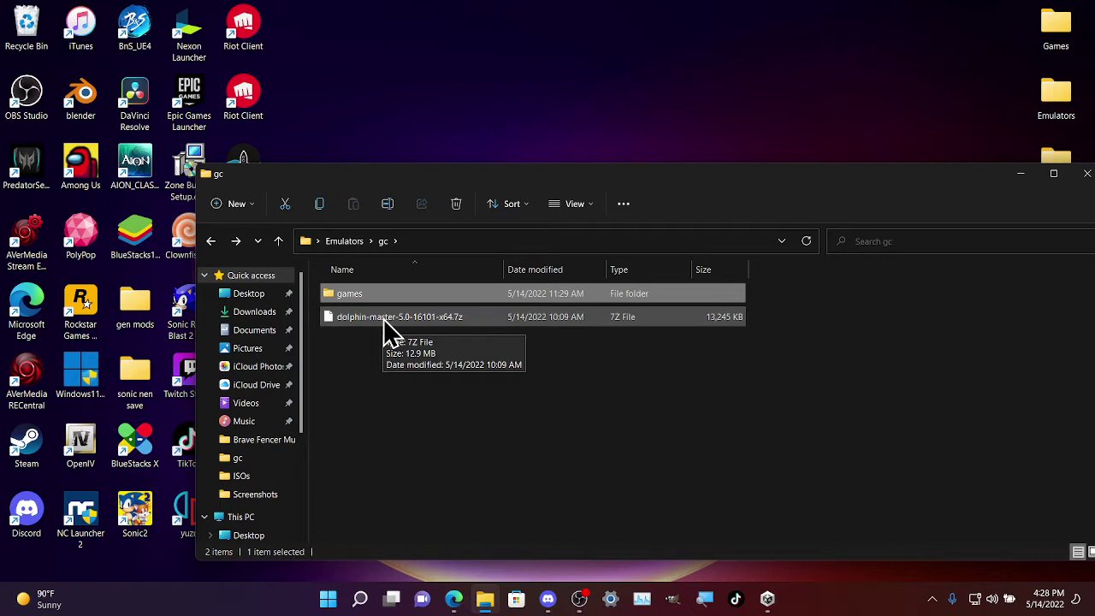
- Extract dolphin-master-5.0-16101-x64.7z directly into the current gc folder with 7-Zip
{"action": "right_click", "coordinate": [385, 327]}
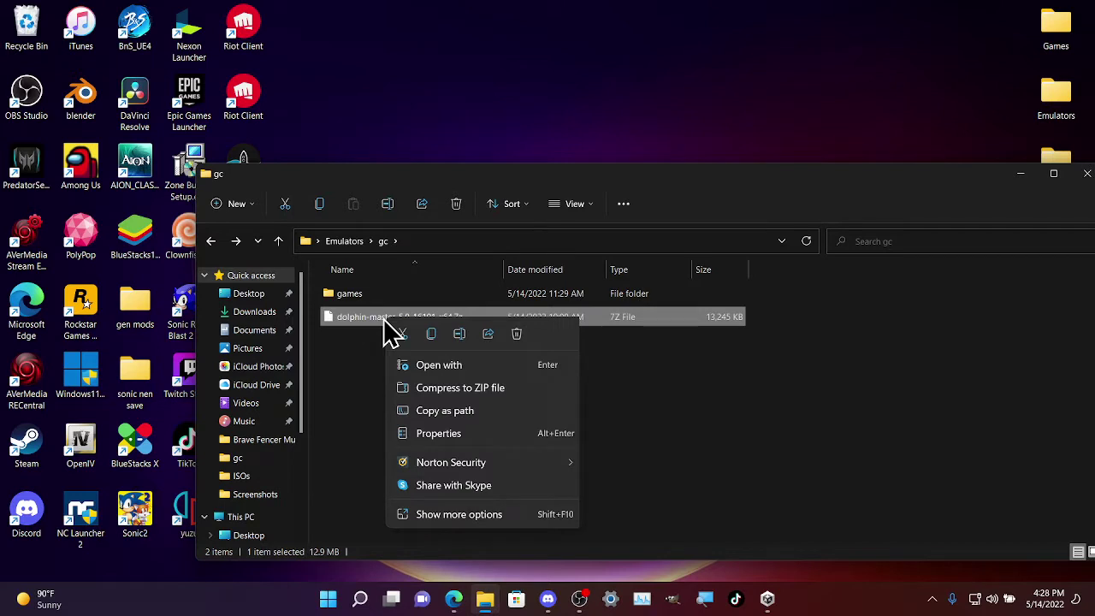
{"action": "left_click", "coordinate": [481, 517]}
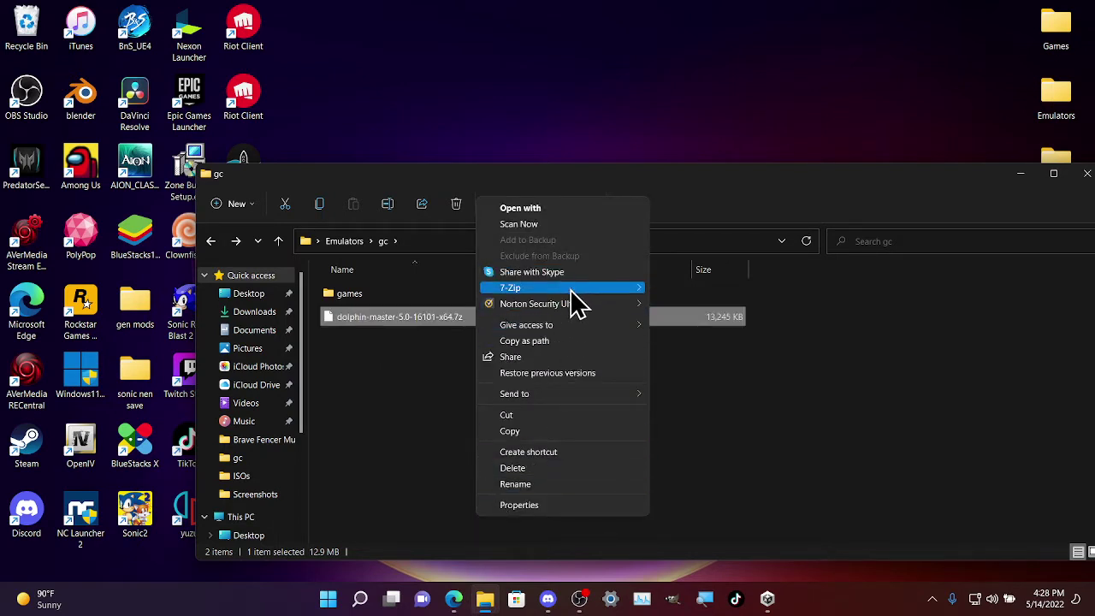
{"action": "mouse_move", "coordinate": [573, 289]}
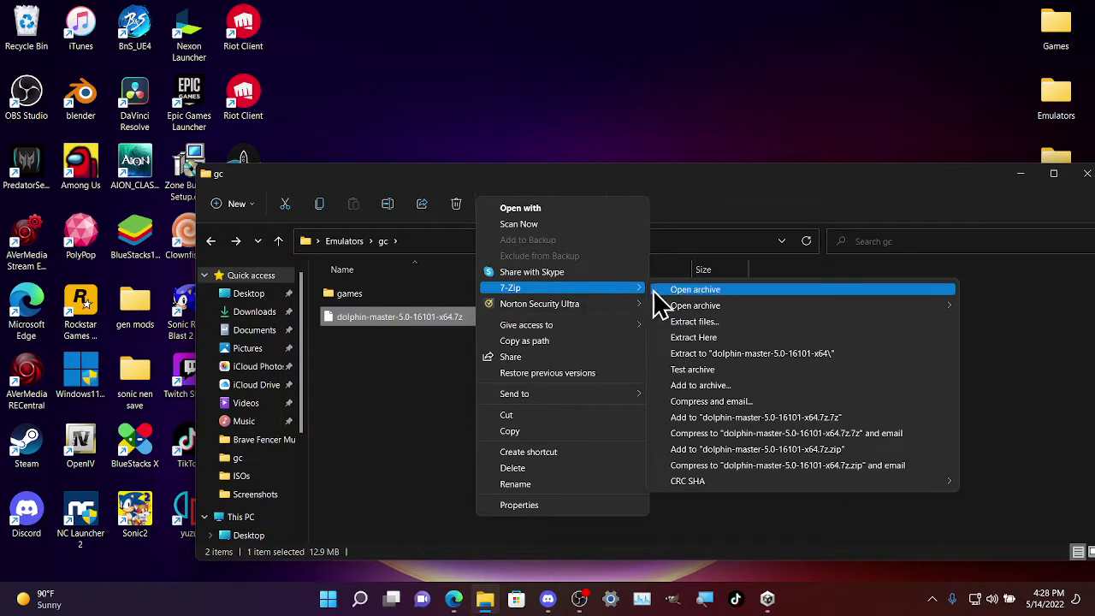
{"action": "left_click", "coordinate": [746, 342]}
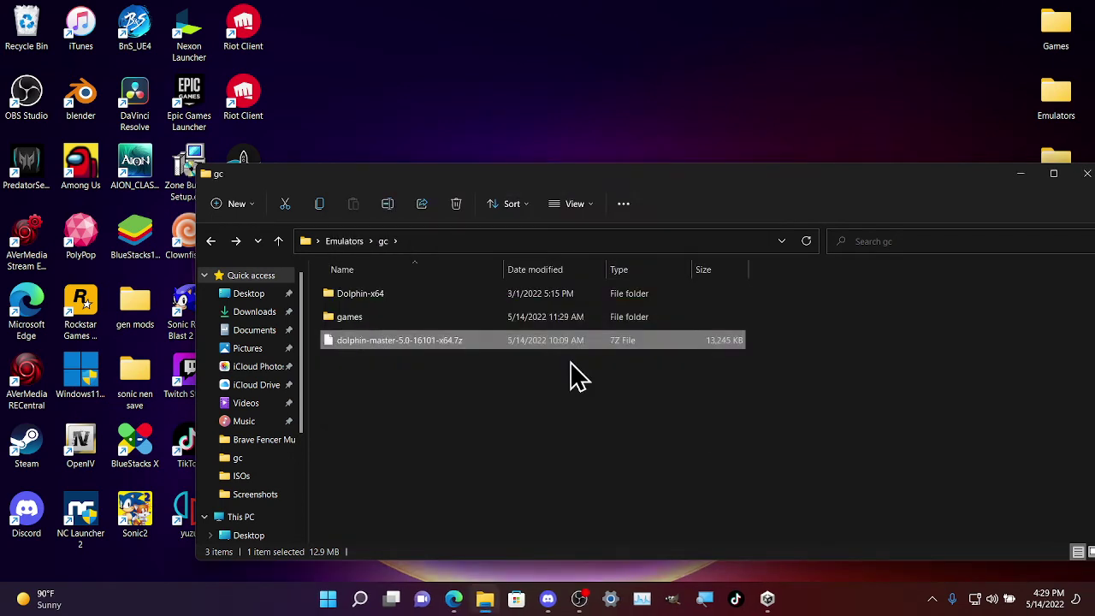
- Open the extracted Dolphin-x64 folder and launch Dolphin.exe
{"action": "double_click", "coordinate": [378, 295]}
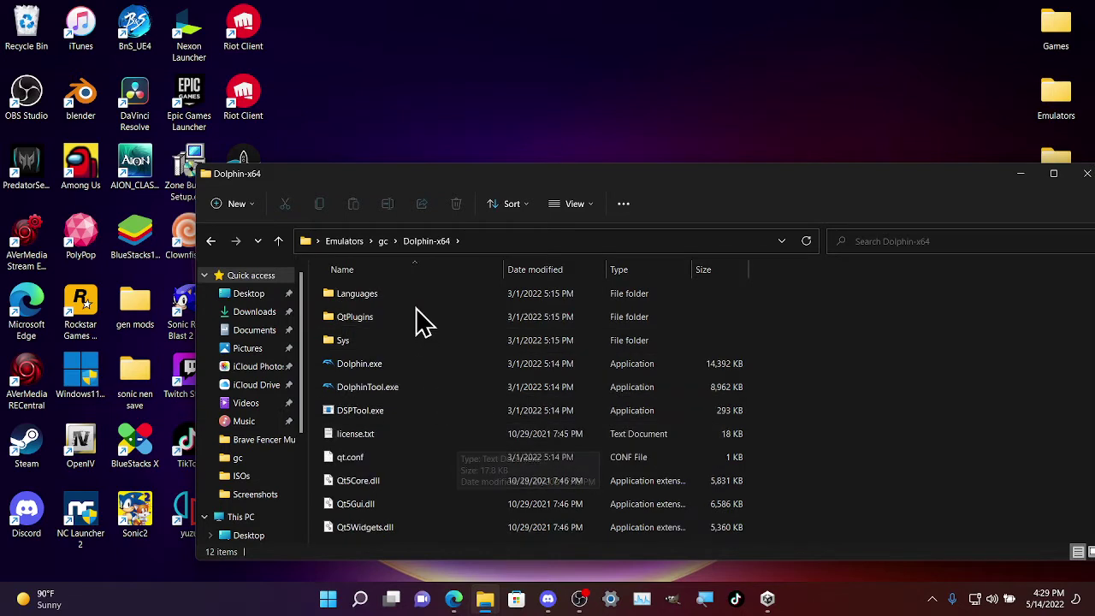
{"action": "scroll", "coordinate": [485, 505], "scroll_direction": "down", "scroll_amount": 1}
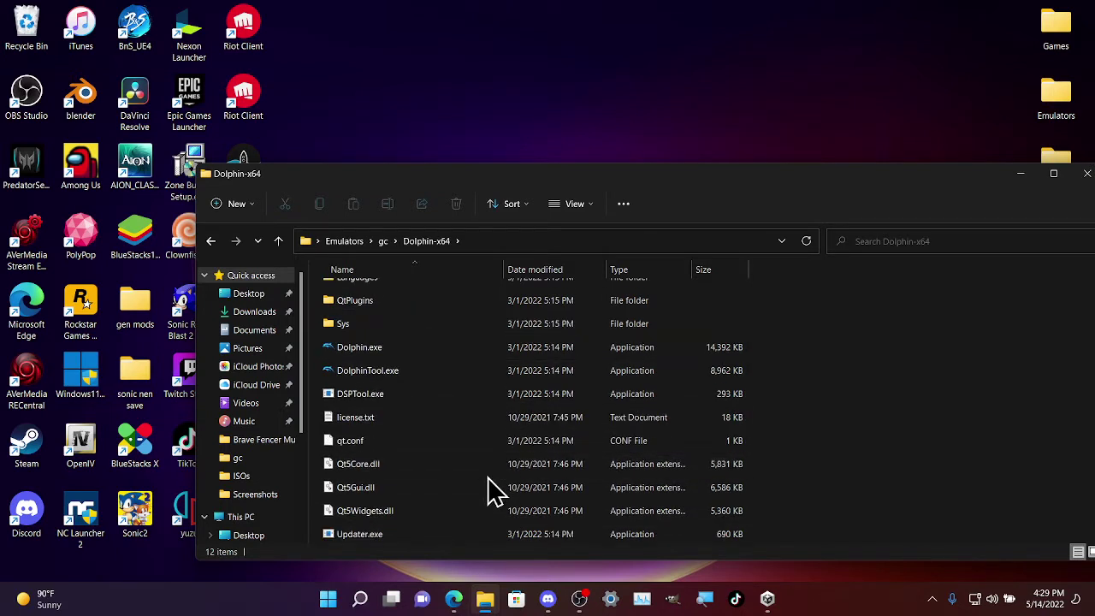
{"action": "scroll", "coordinate": [487, 475], "scroll_direction": "up", "scroll_amount": 1}
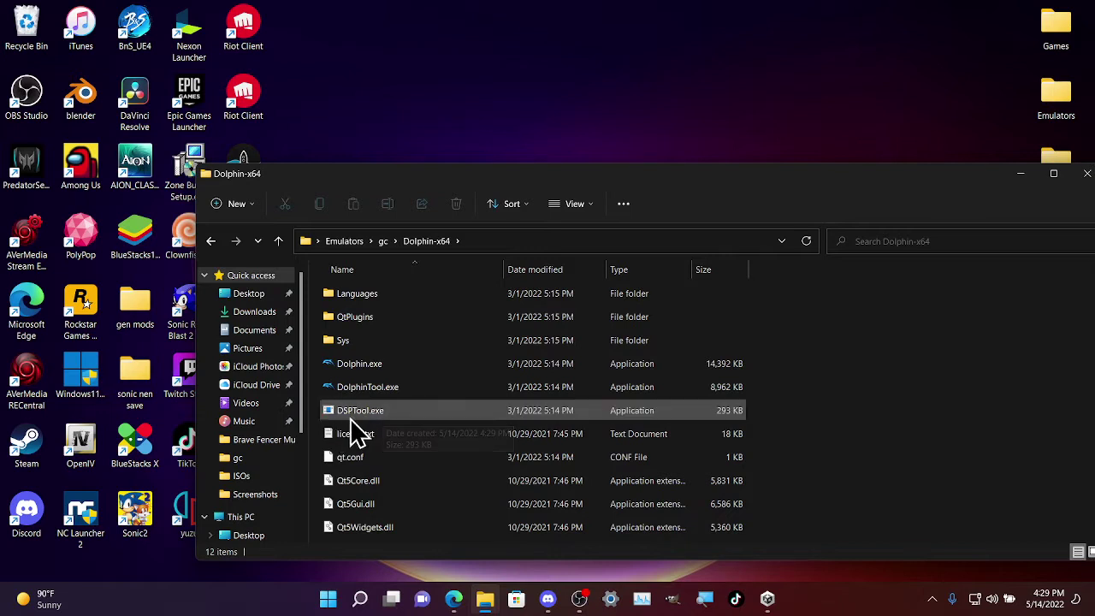
{"action": "double_click", "coordinate": [356, 363]}
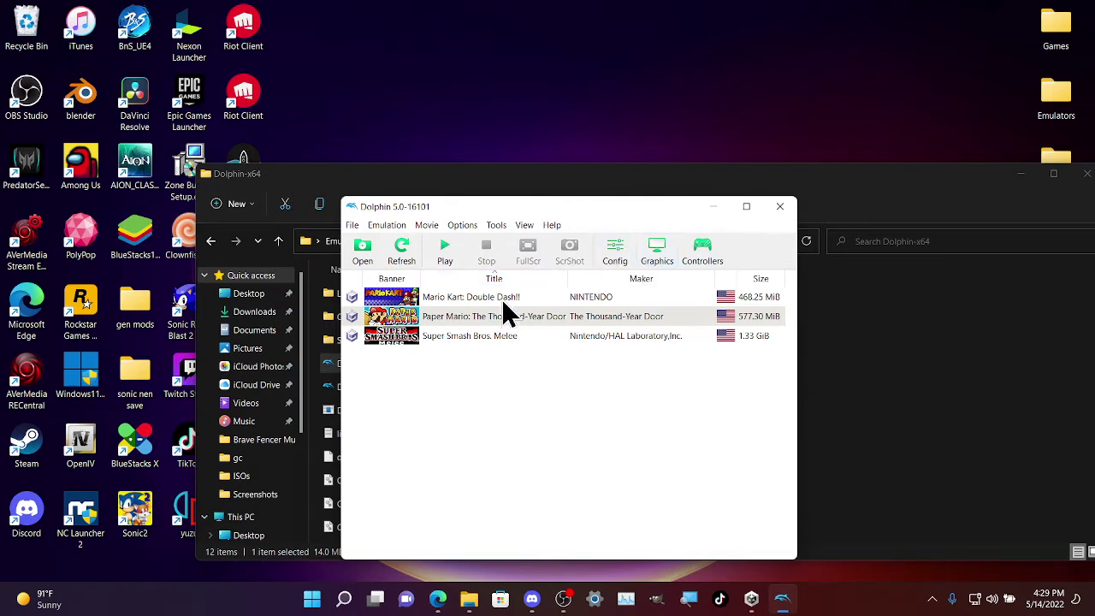
- Remove the Emulators\gc\games entry from the game folders in Dolphin's path configuration and close the settings
{"action": "left_click", "coordinate": [616, 251]}
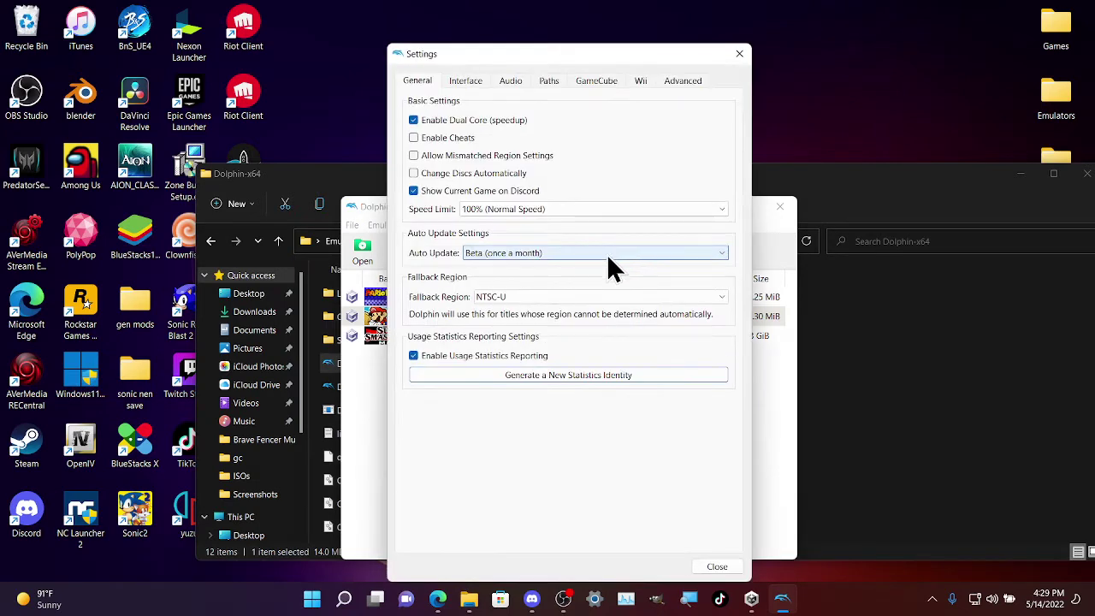
{"action": "left_click", "coordinate": [591, 82]}
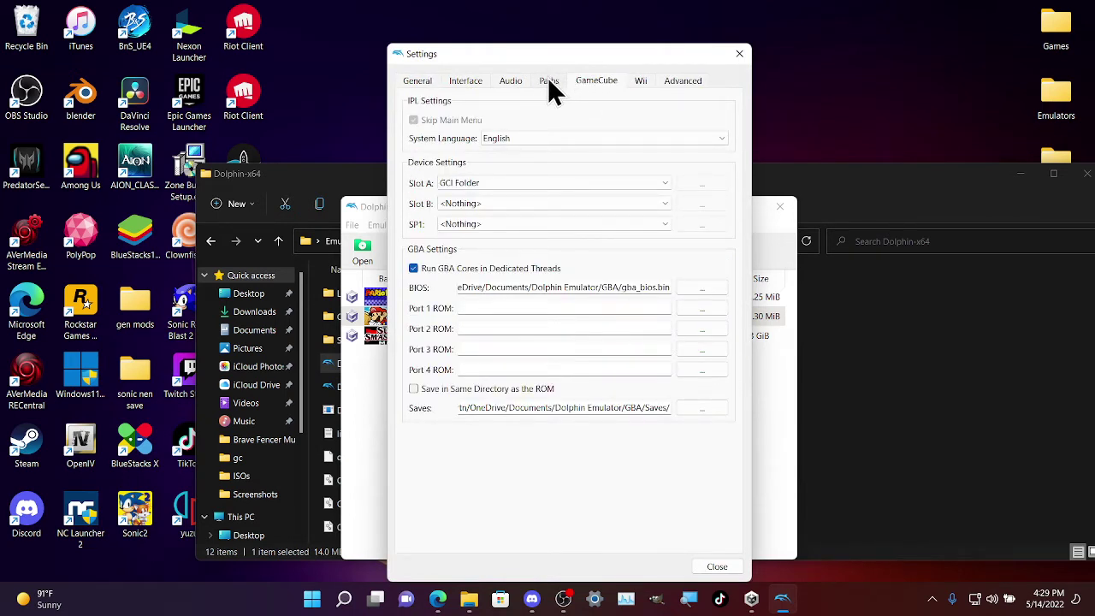
{"action": "left_click", "coordinate": [552, 82]}
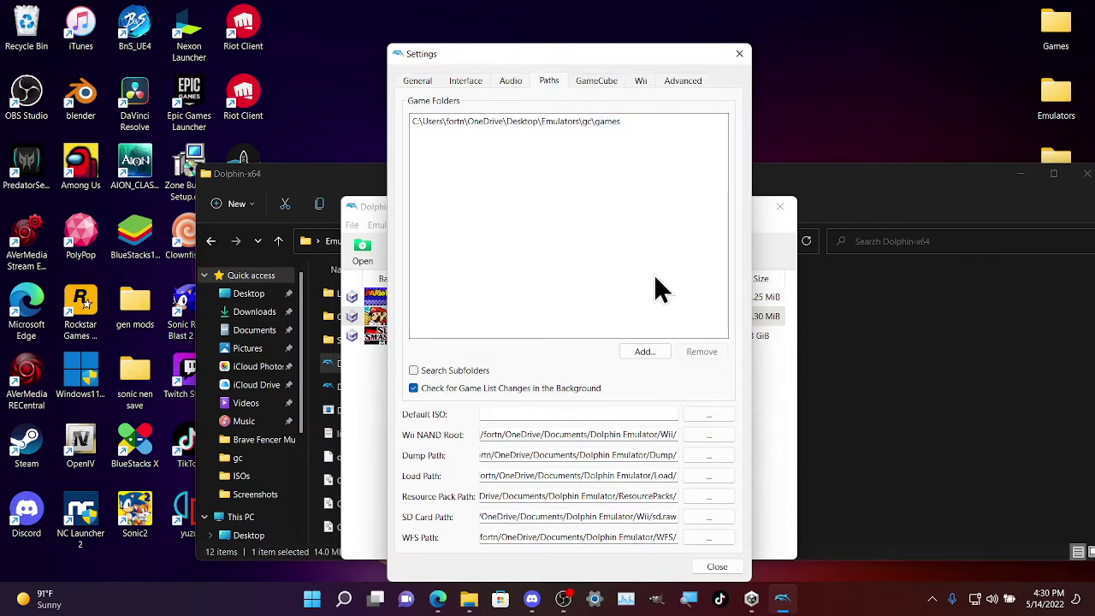
{"action": "left_click", "coordinate": [593, 123]}
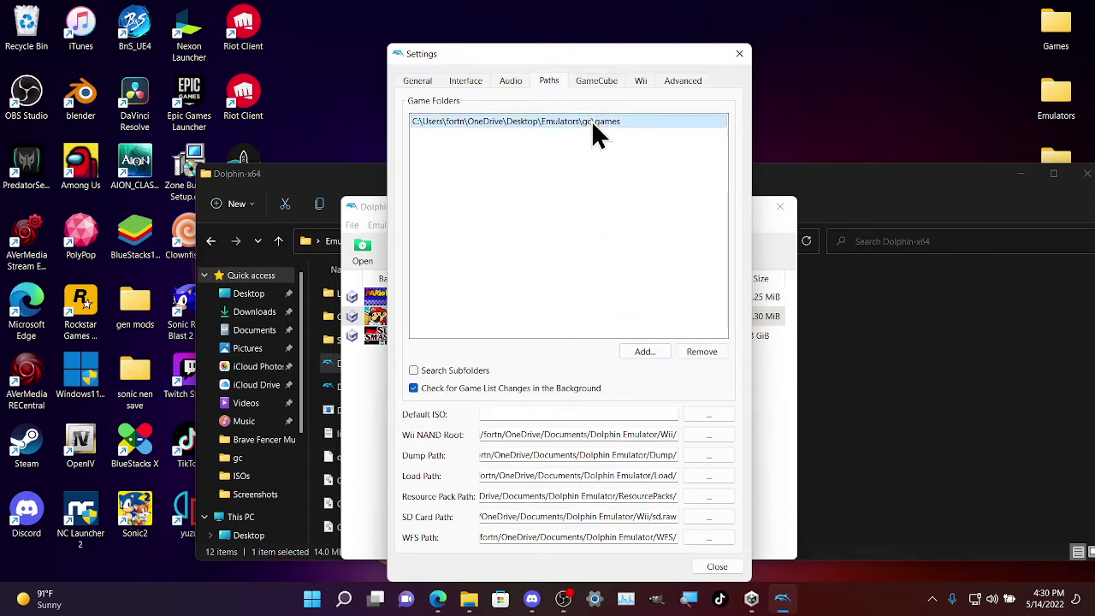
{"action": "left_click", "coordinate": [705, 349]}
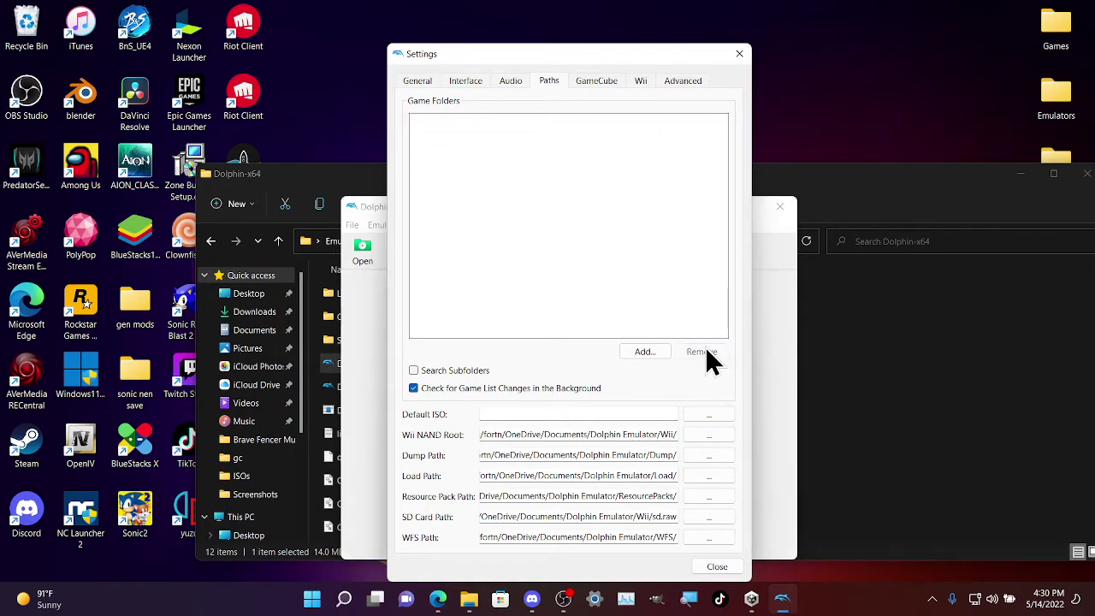
{"action": "left_click", "coordinate": [715, 567]}
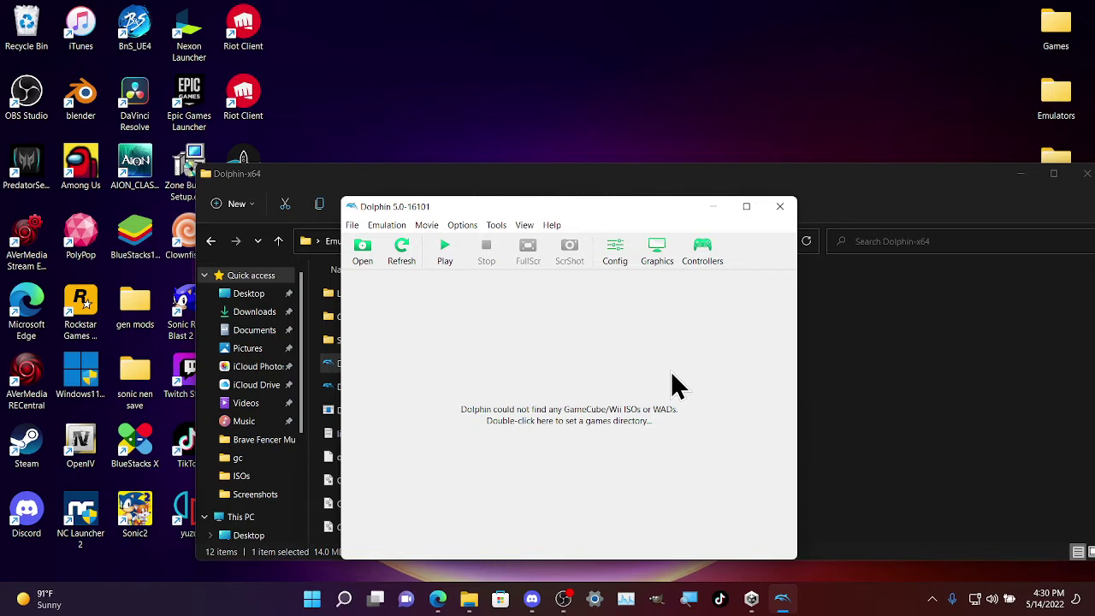
- Set GameCube controller port 1 to Standard Controller in the controller settings and open its button configuration
{"action": "left_click", "coordinate": [701, 252]}
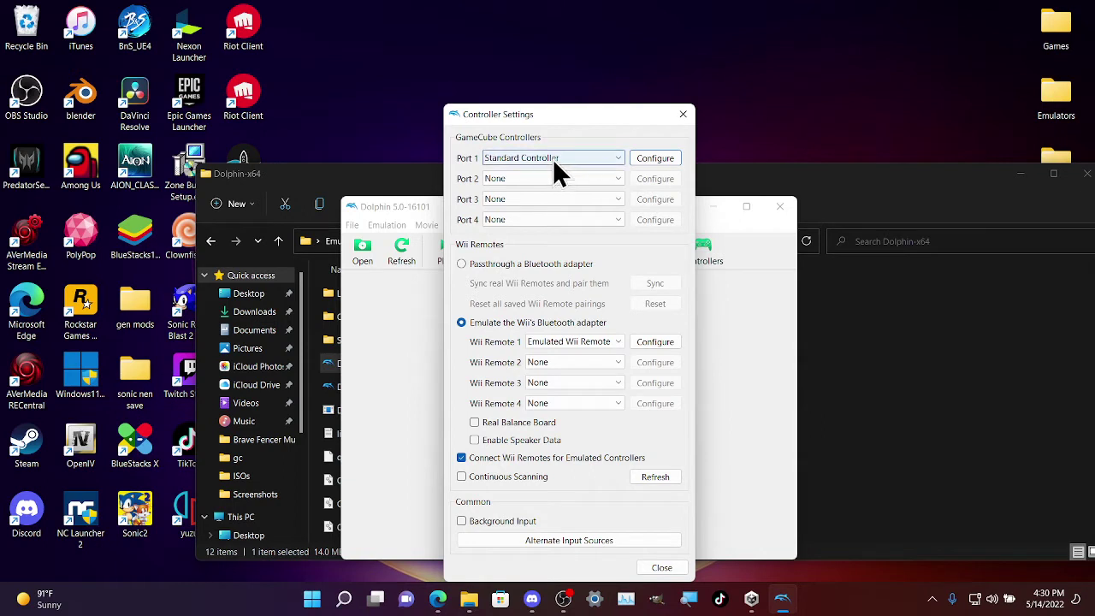
{"action": "left_click", "coordinate": [611, 163]}
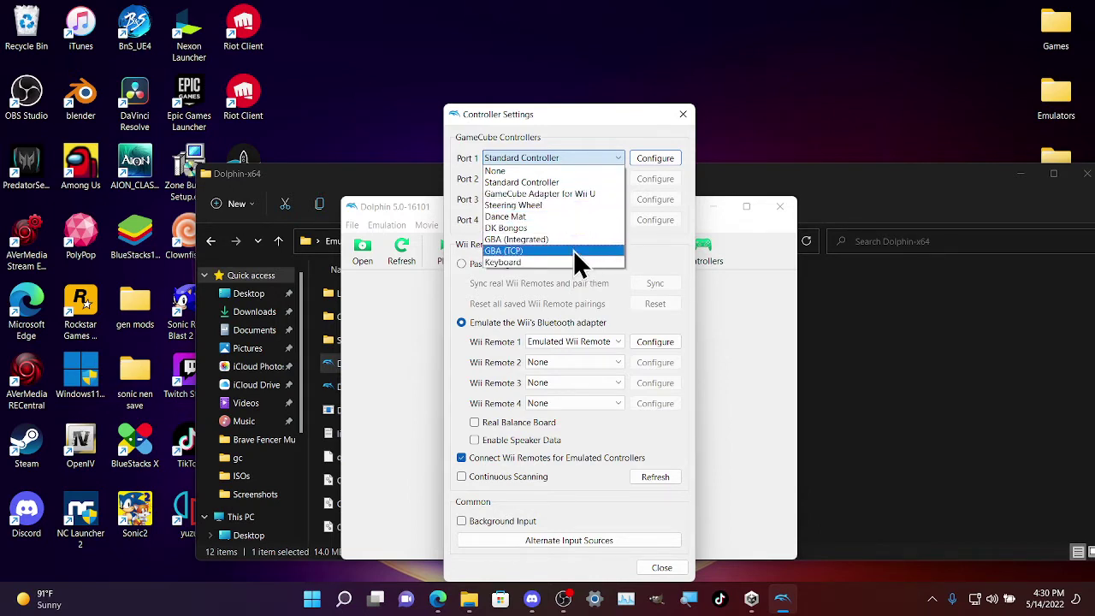
{"action": "left_click", "coordinate": [567, 181]}
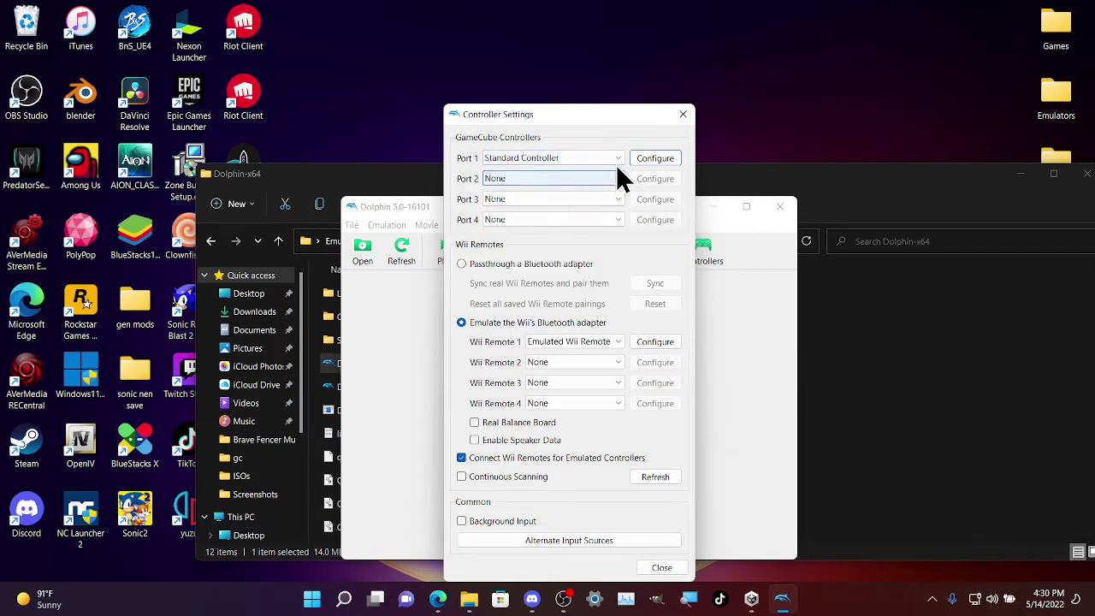
{"action": "left_click", "coordinate": [654, 158]}
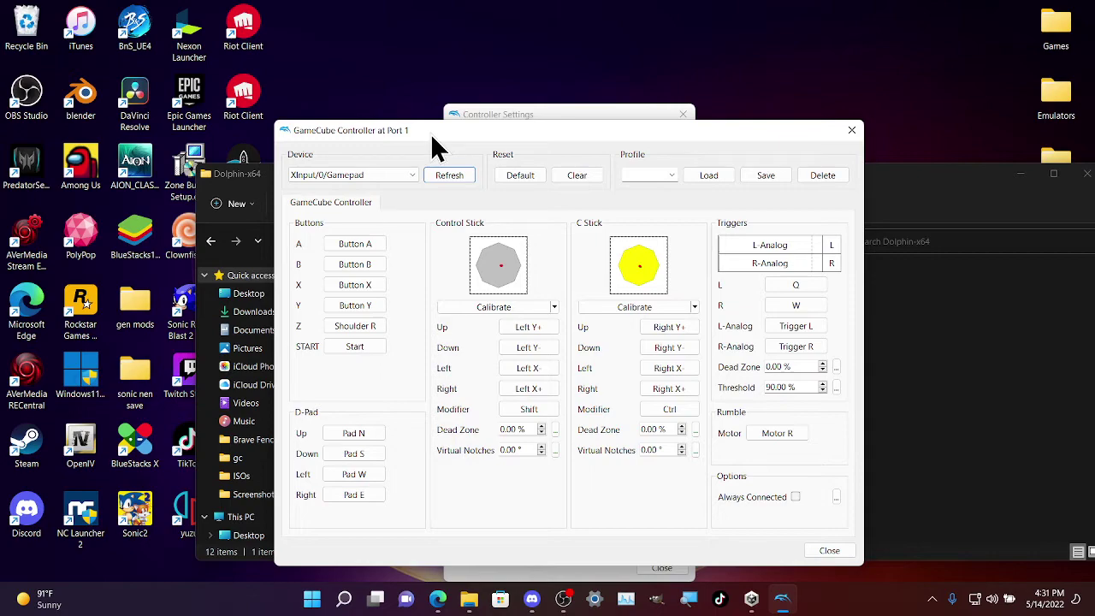
{"action": "mouse_move", "coordinate": [436, 137]}
{"action": "left_mouse_down"}
{"action": "mouse_move", "coordinate": [513, 239]}
{"action": "mouse_move", "coordinate": [495, 227]}
{"action": "mouse_move", "coordinate": [503, 246]}
{"action": "mouse_move", "coordinate": [503, 225]}
{"action": "mouse_move", "coordinate": [440, 220]}
{"action": "mouse_move", "coordinate": [455, 125]}
{"action": "left_mouse_up"}
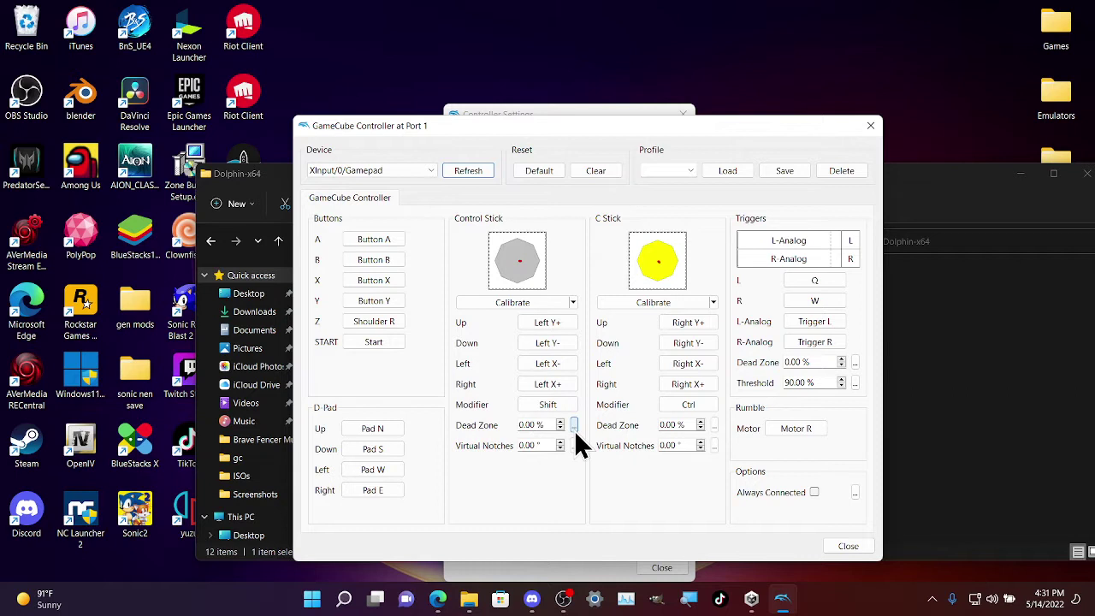
- Check the available input devices, keep XInput/0/Gamepad, and map the GameCube A button to the gamepad's Button A
{"action": "left_click", "coordinate": [424, 171]}
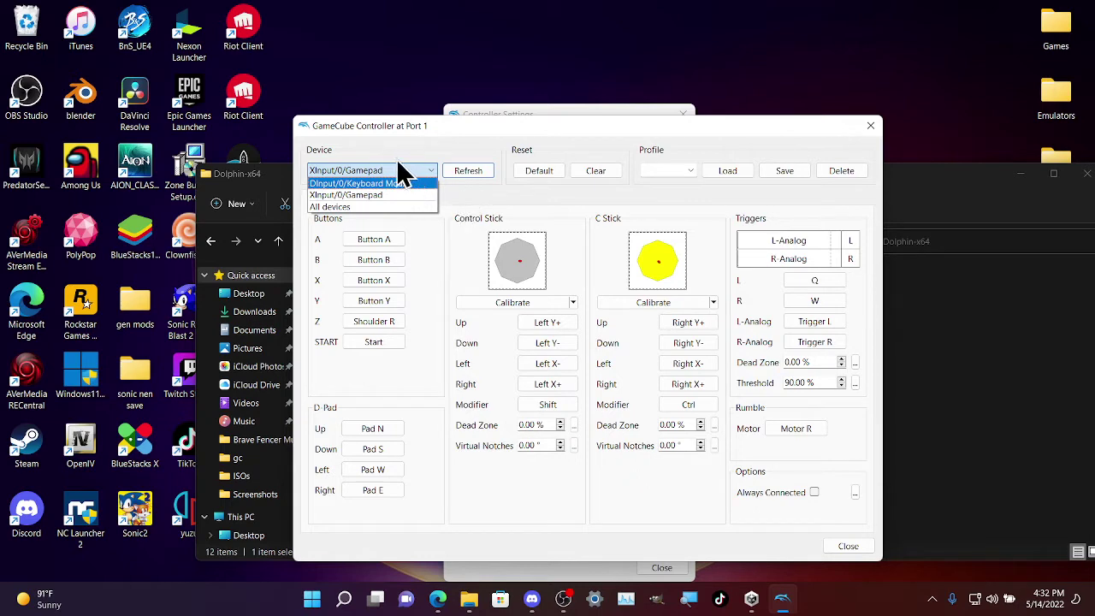
{"action": "left_click", "coordinate": [475, 183]}
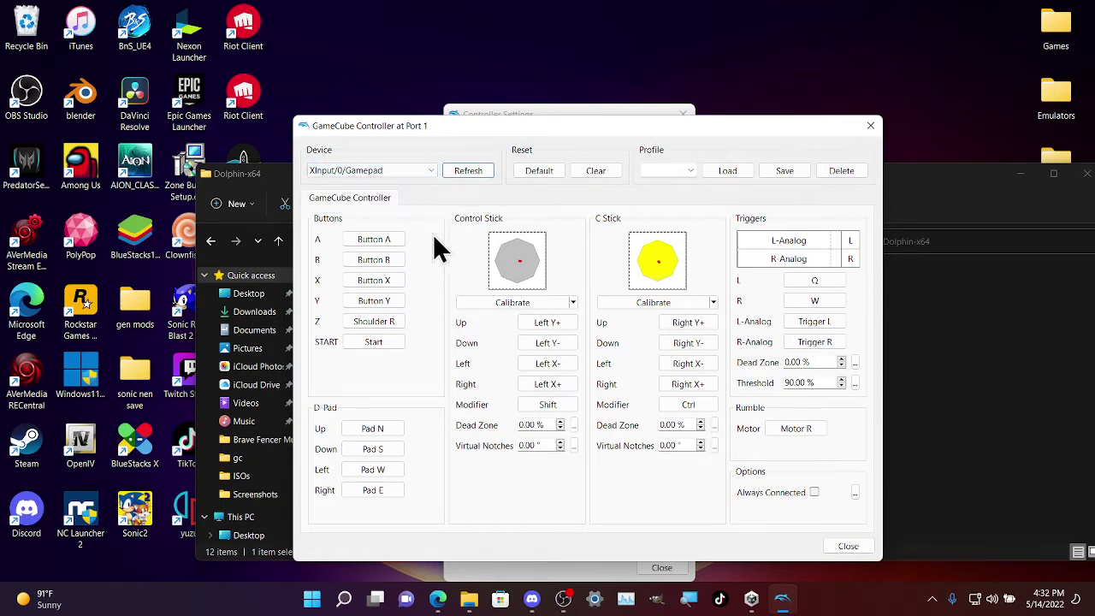
{"action": "left_click", "coordinate": [385, 243]}
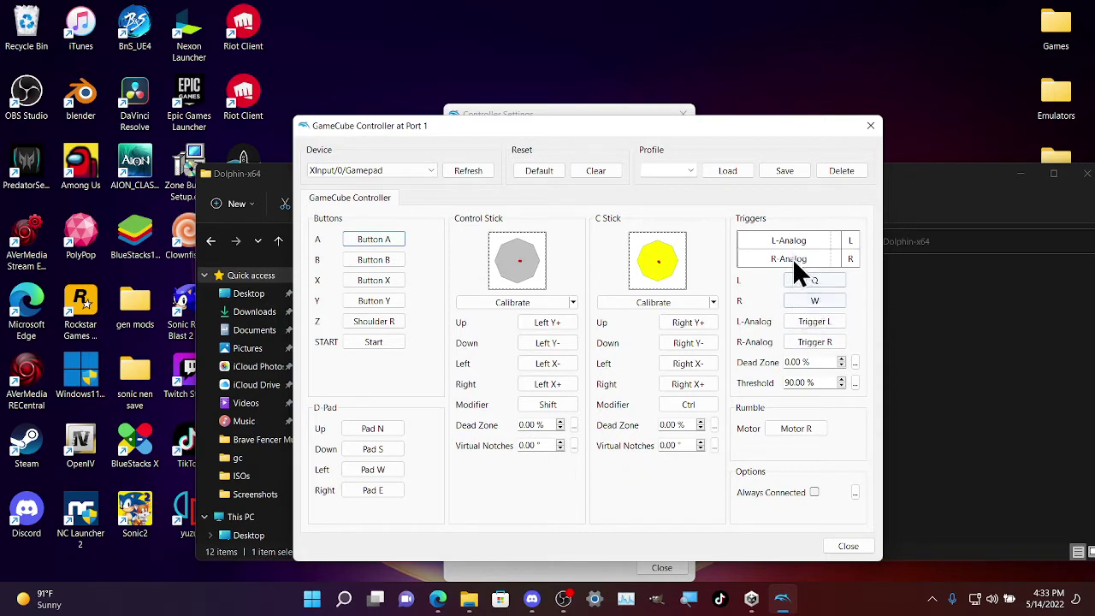
- Clear the Motor R expression from the rumble motor's output configuration and confirm
{"action": "left_click", "coordinate": [802, 440]}
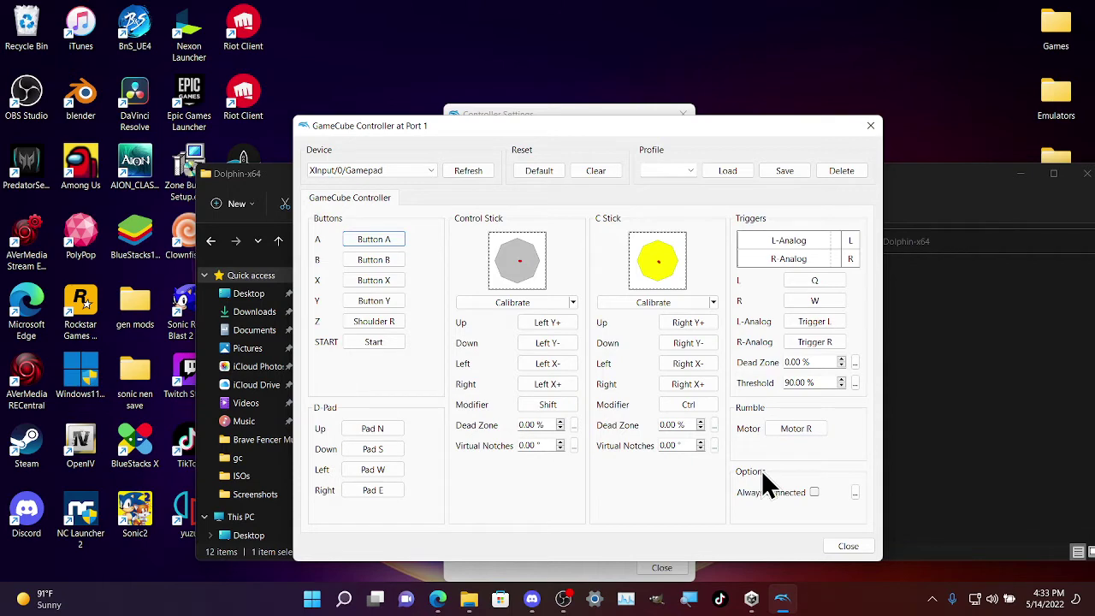
{"action": "left_click", "coordinate": [801, 432]}
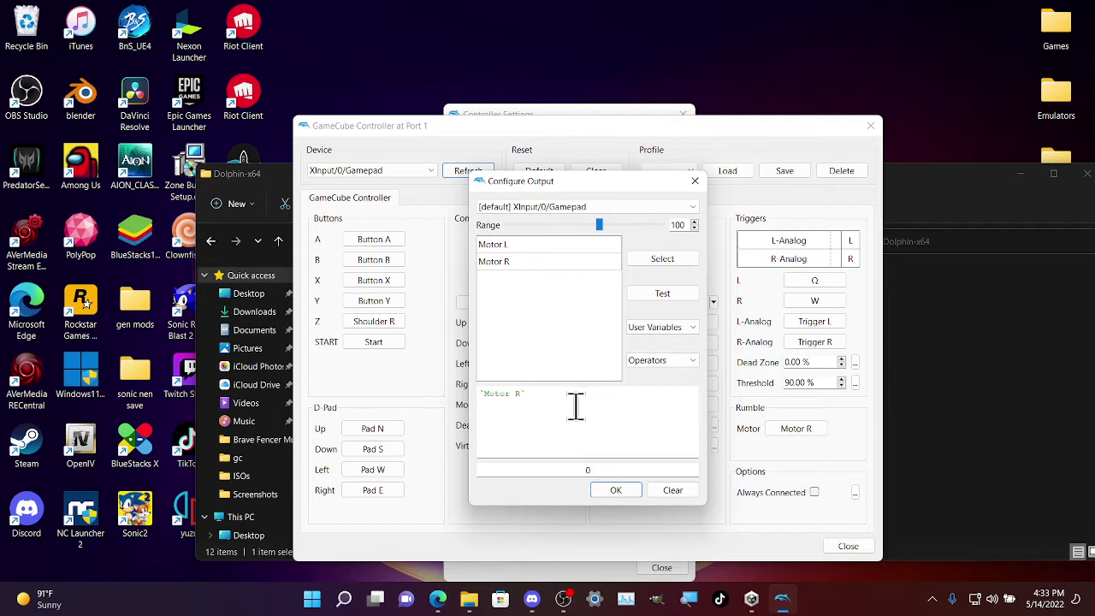
{"action": "triple_click", "coordinate": [532, 395]}
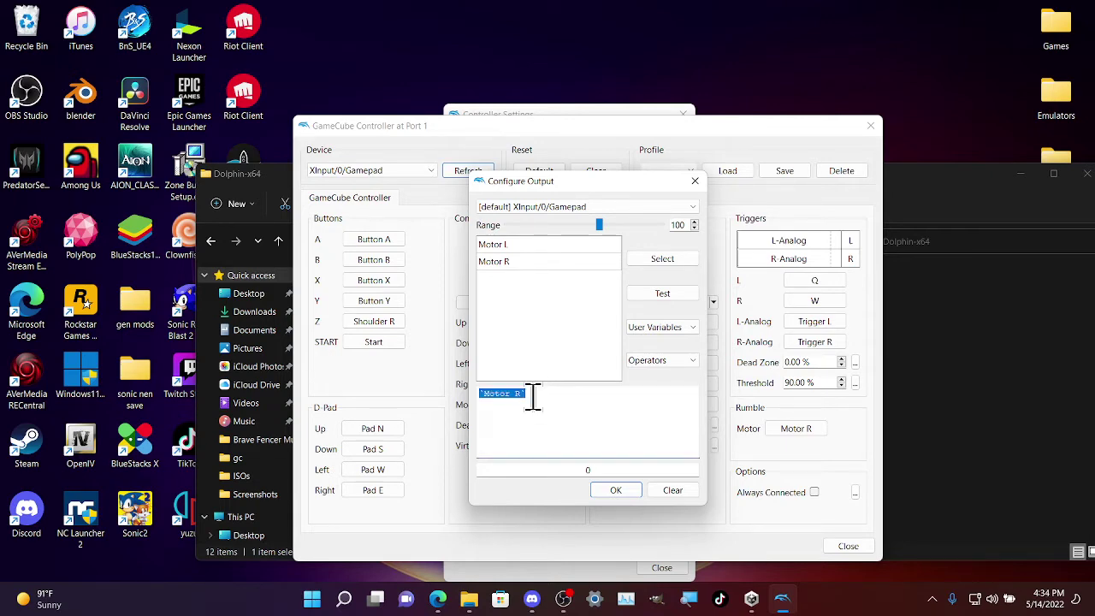
{"action": "key", "text": "BackSpace"}
{"action": "left_click", "coordinate": [615, 491]}
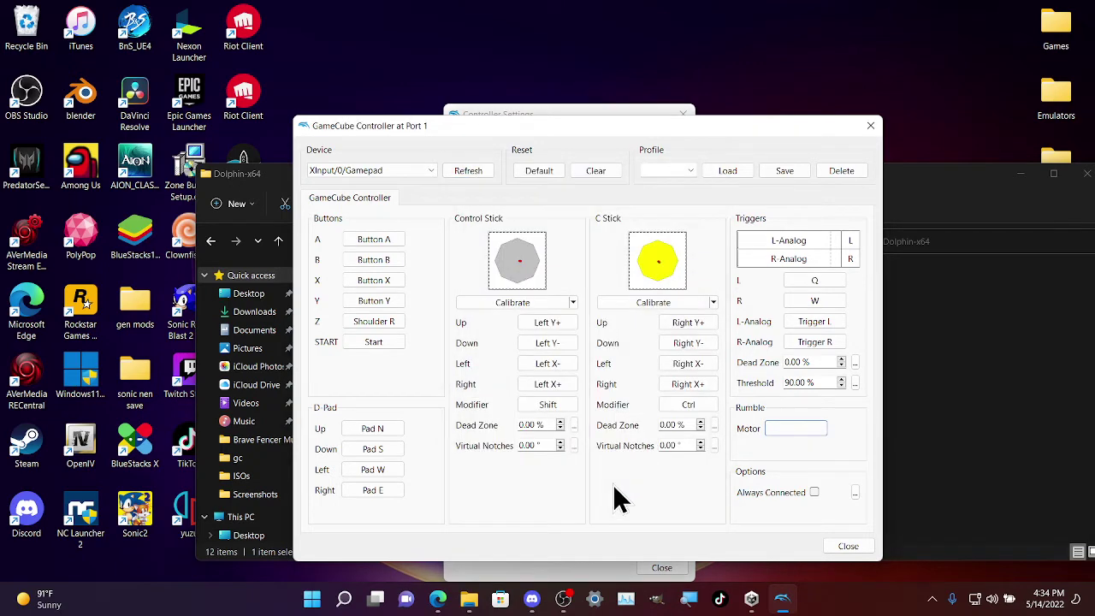
- Assign Motor R as the rumble motor's output and close the port 1 controller configuration
{"action": "left_click", "coordinate": [801, 438]}
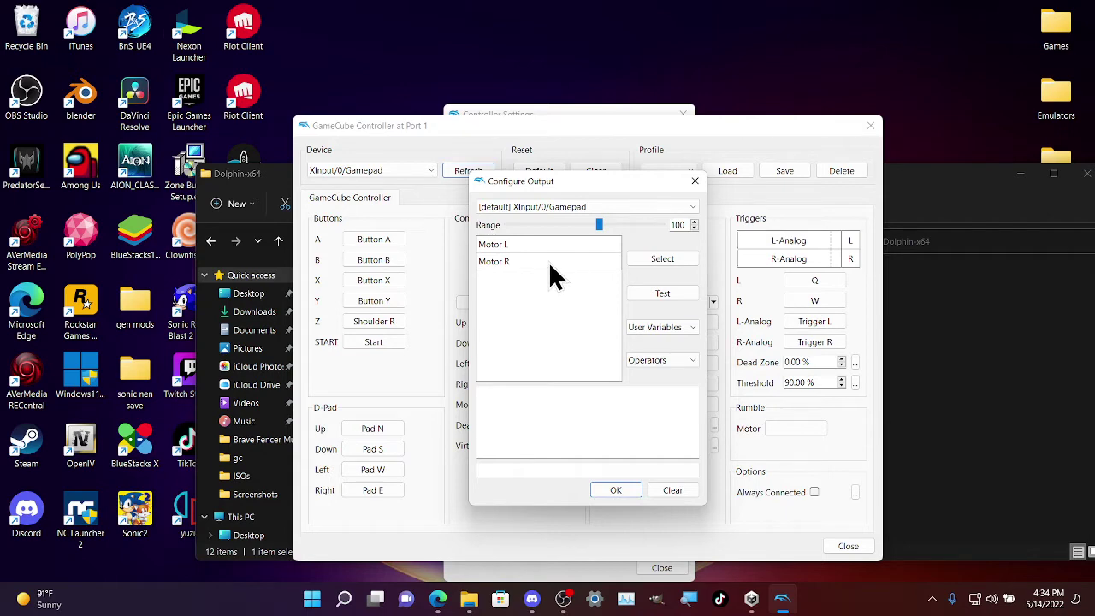
{"action": "left_click", "coordinate": [497, 261]}
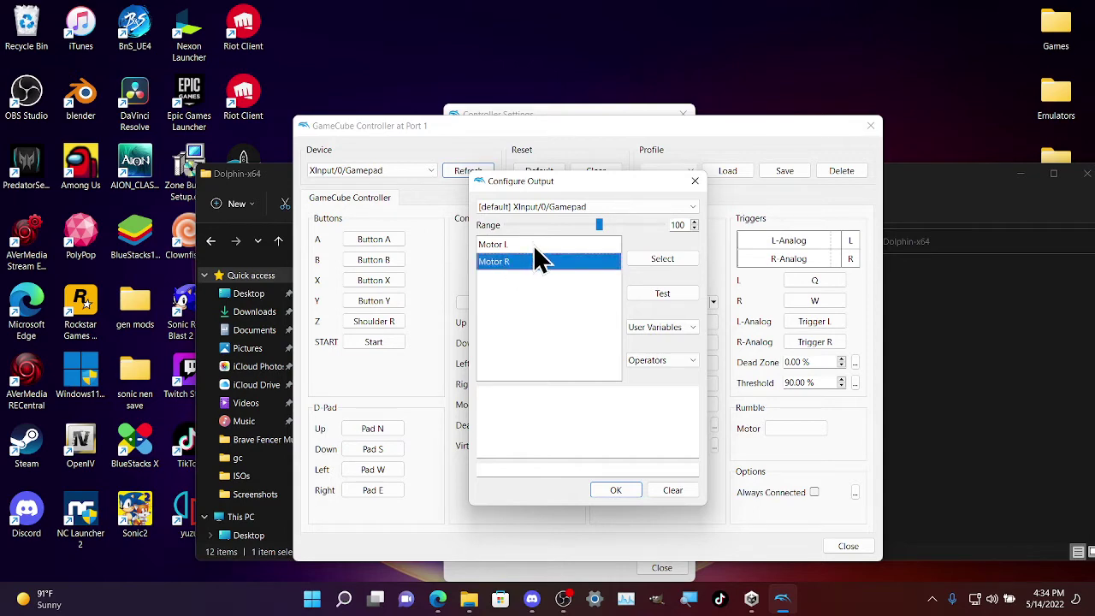
{"action": "key", "text": "Up"}
{"action": "left_click", "coordinate": [539, 269]}
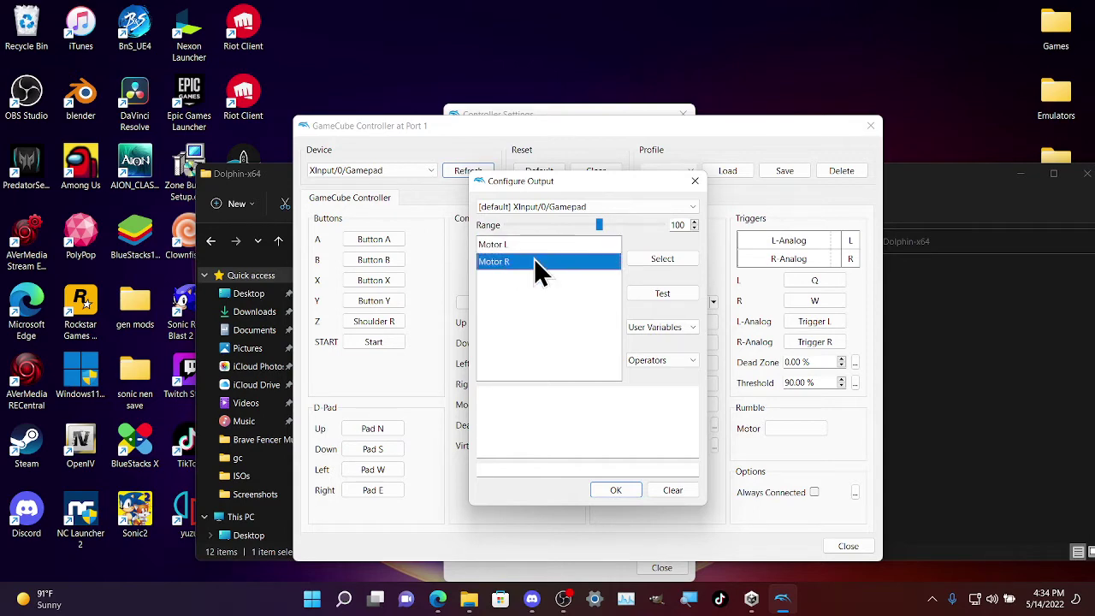
{"action": "left_click", "coordinate": [669, 260]}
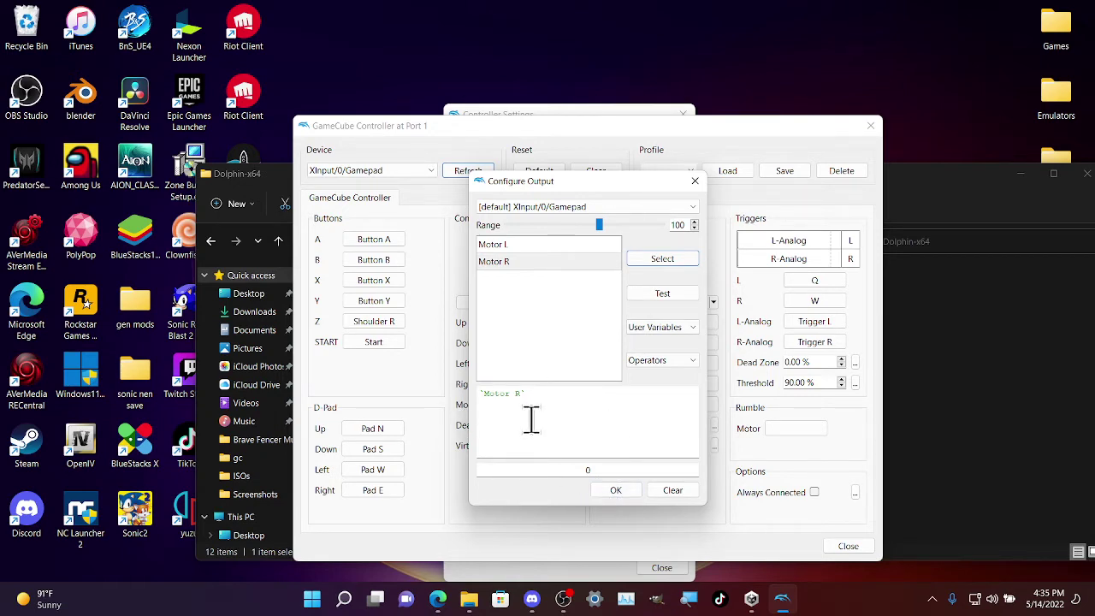
{"action": "left_click", "coordinate": [616, 490]}
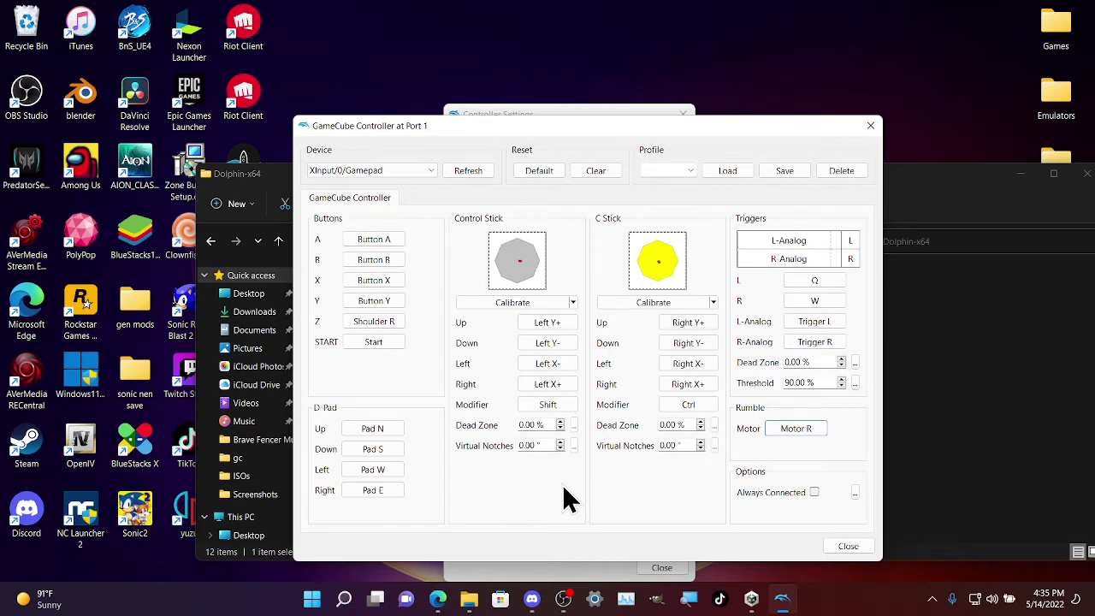
{"action": "left_click", "coordinate": [848, 548]}
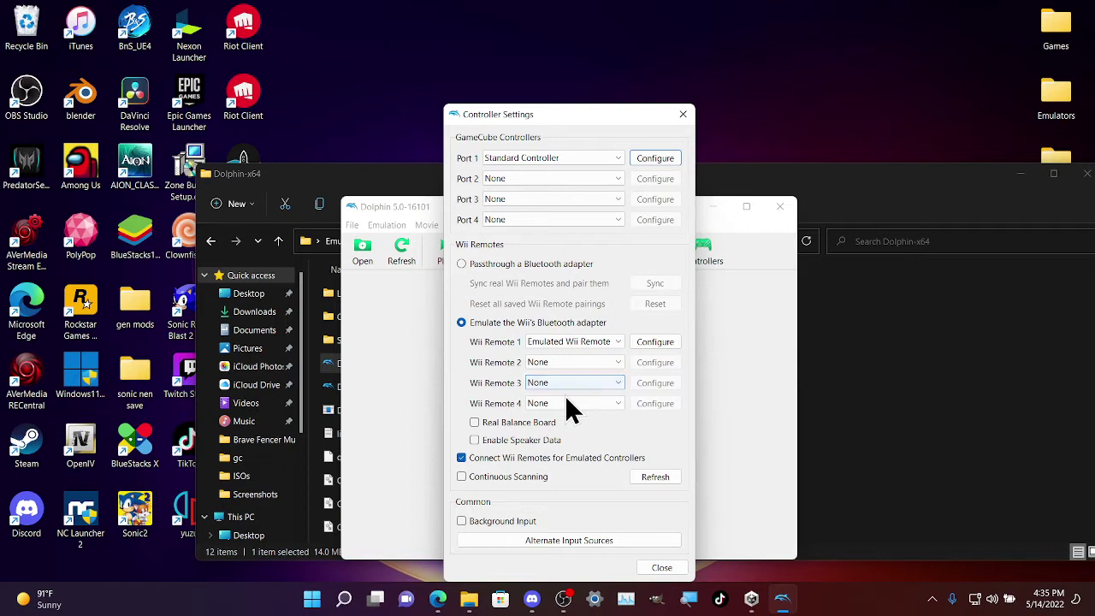
- Check the type options available for Wii Remote 1 and close the controller settings
{"action": "left_click", "coordinate": [575, 342]}
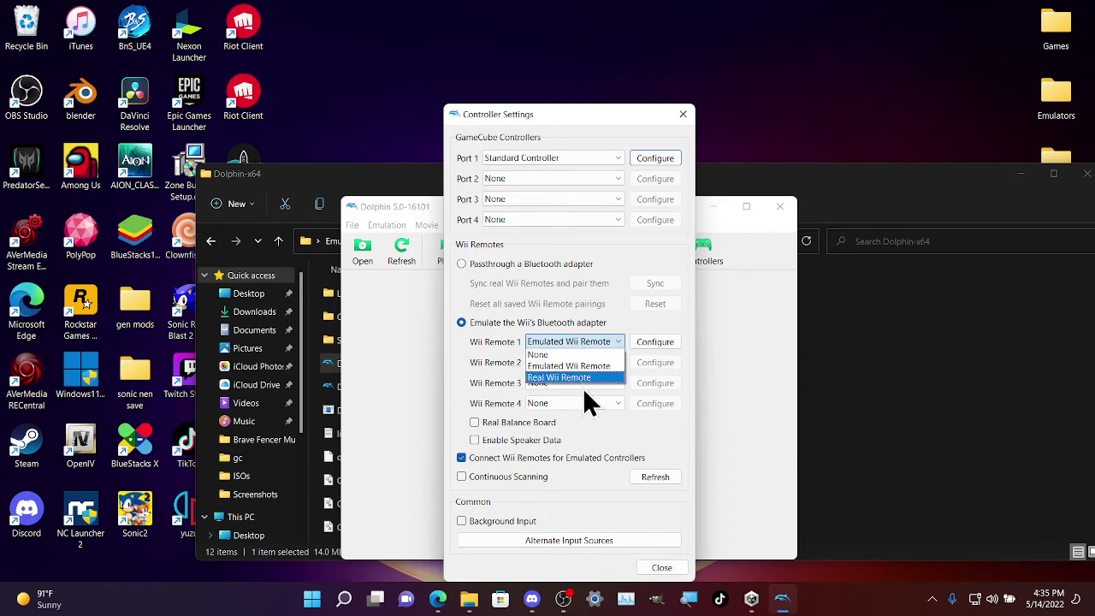
{"action": "left_click", "coordinate": [595, 340]}
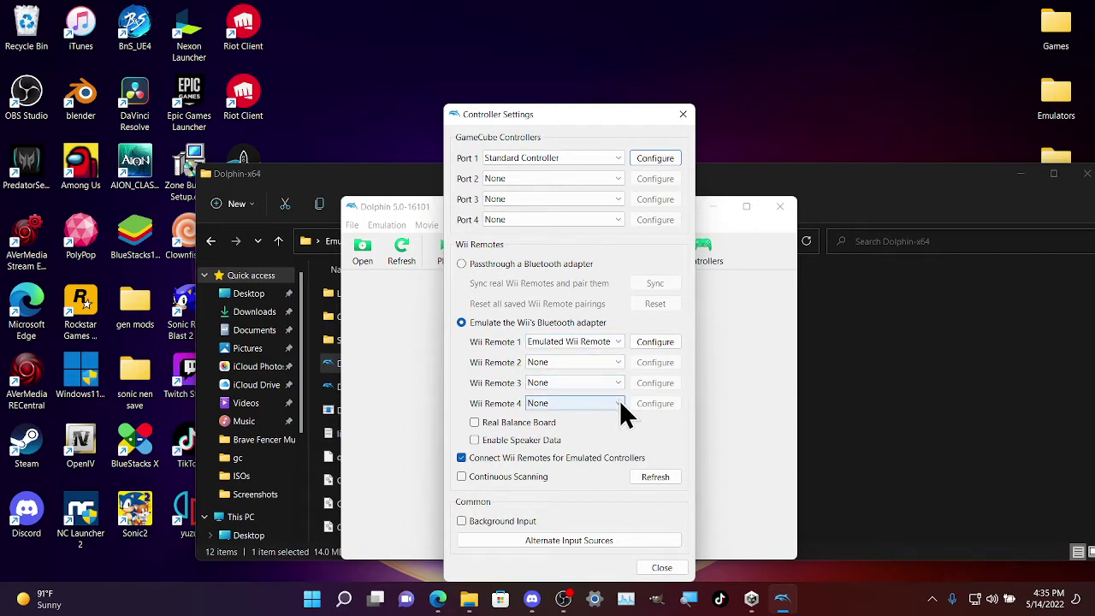
{"action": "left_click", "coordinate": [662, 568]}
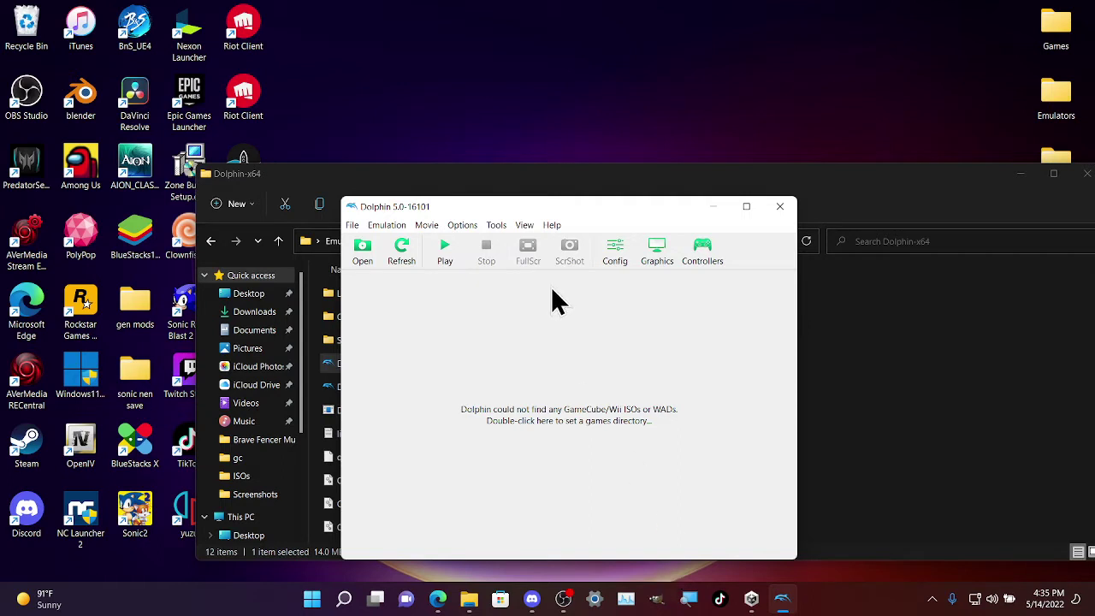
- Open the graphics configuration, shorten its window, and check the available rendering backends while keeping Vulkan
{"action": "left_click", "coordinate": [665, 246]}
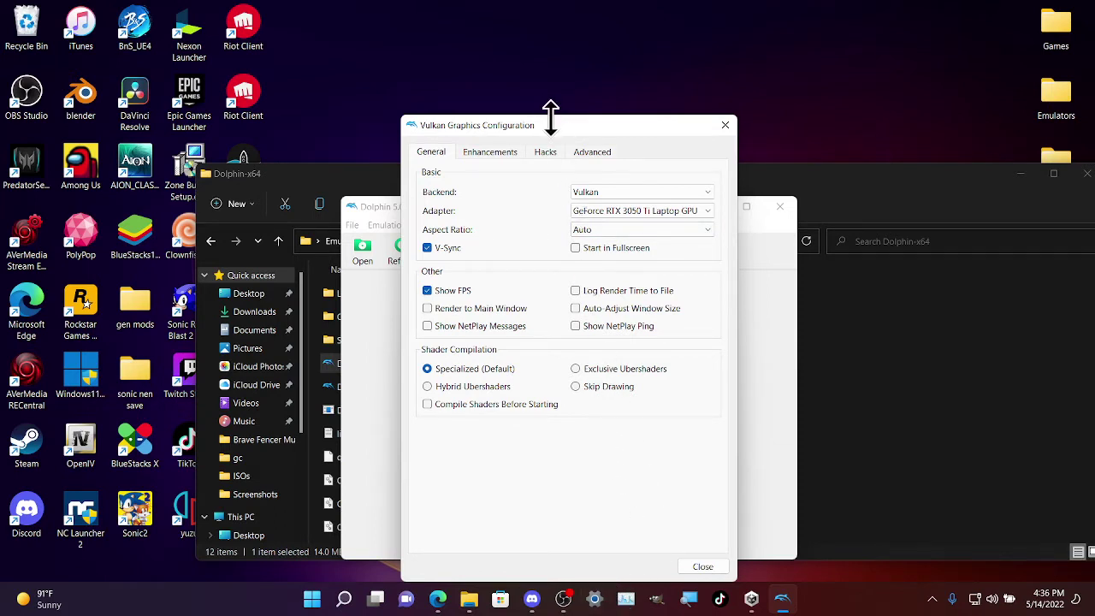
{"action": "left_click_drag", "start_coordinate": [551, 115], "coordinate": [548, 47]}
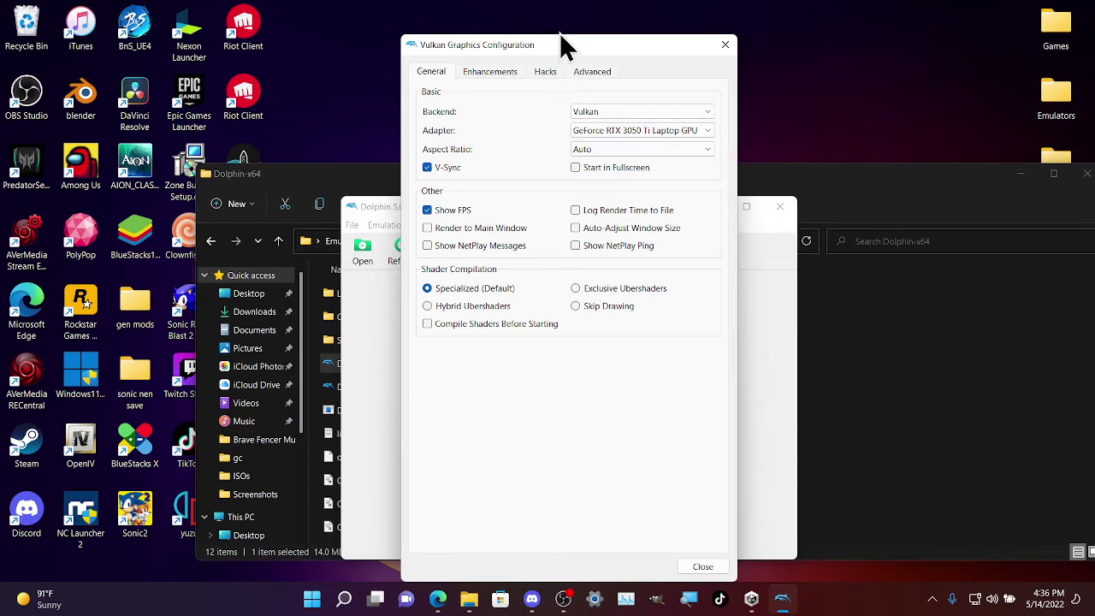
{"action": "left_click_drag", "start_coordinate": [559, 36], "coordinate": [585, 235]}
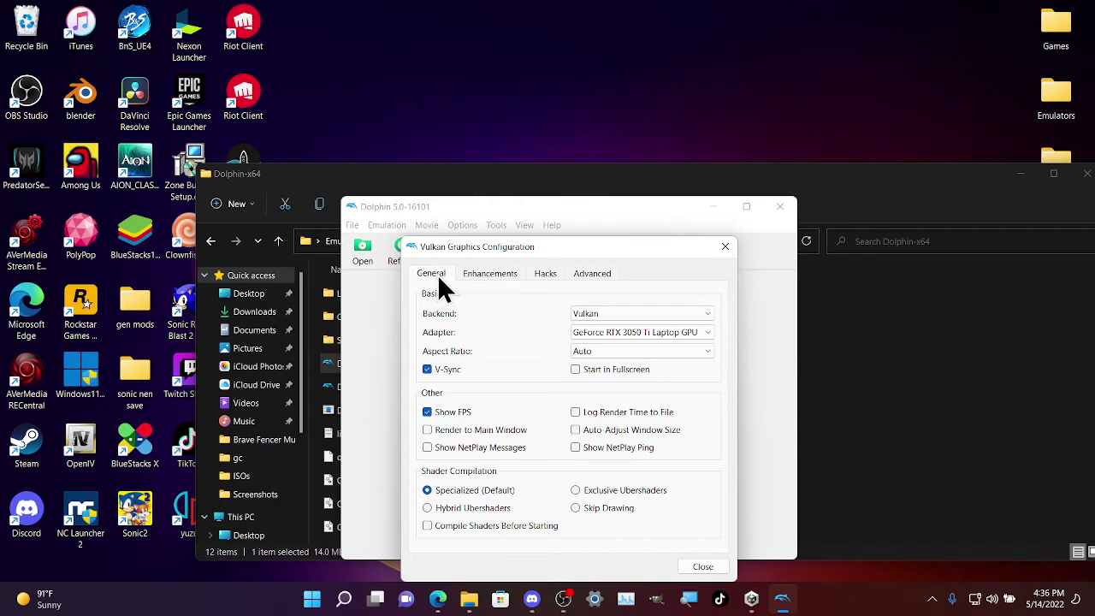
{"action": "mouse_move", "coordinate": [609, 324]}
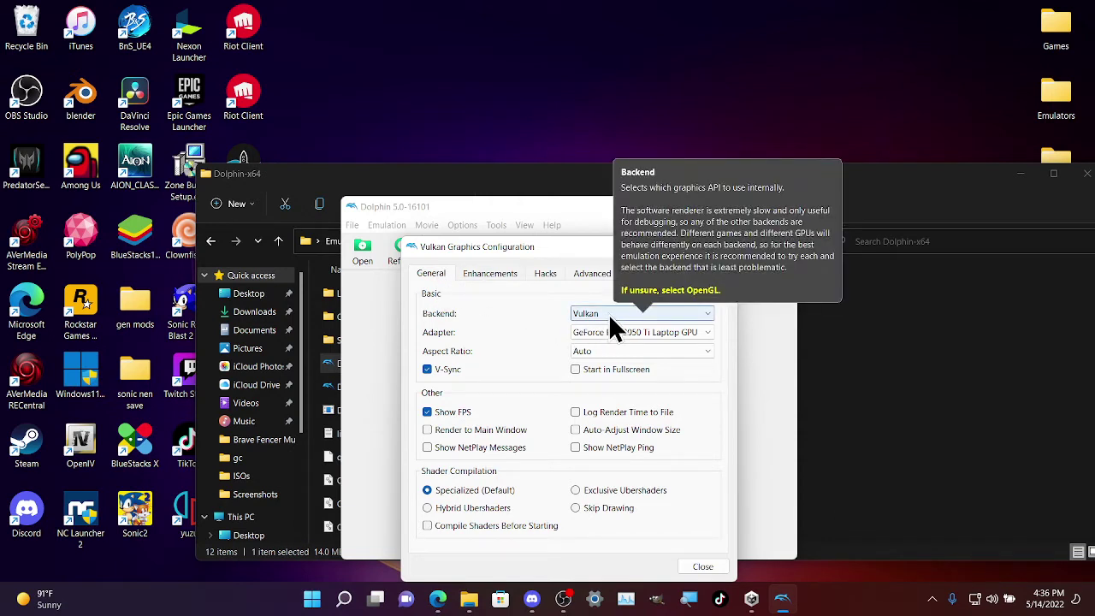
{"action": "left_click", "coordinate": [608, 313]}
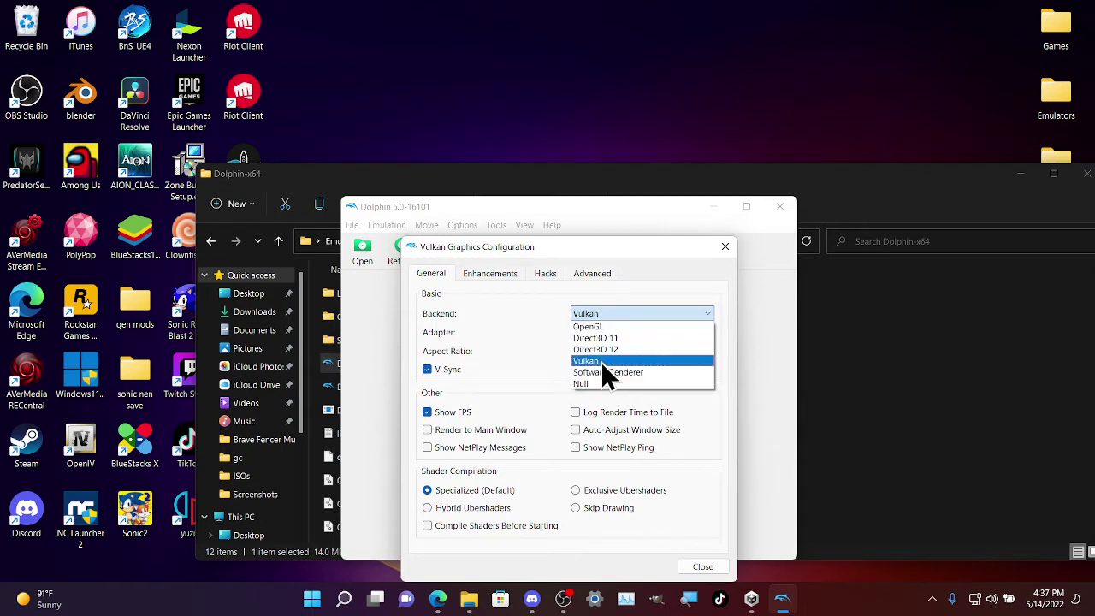
{"action": "left_click", "coordinate": [544, 316]}
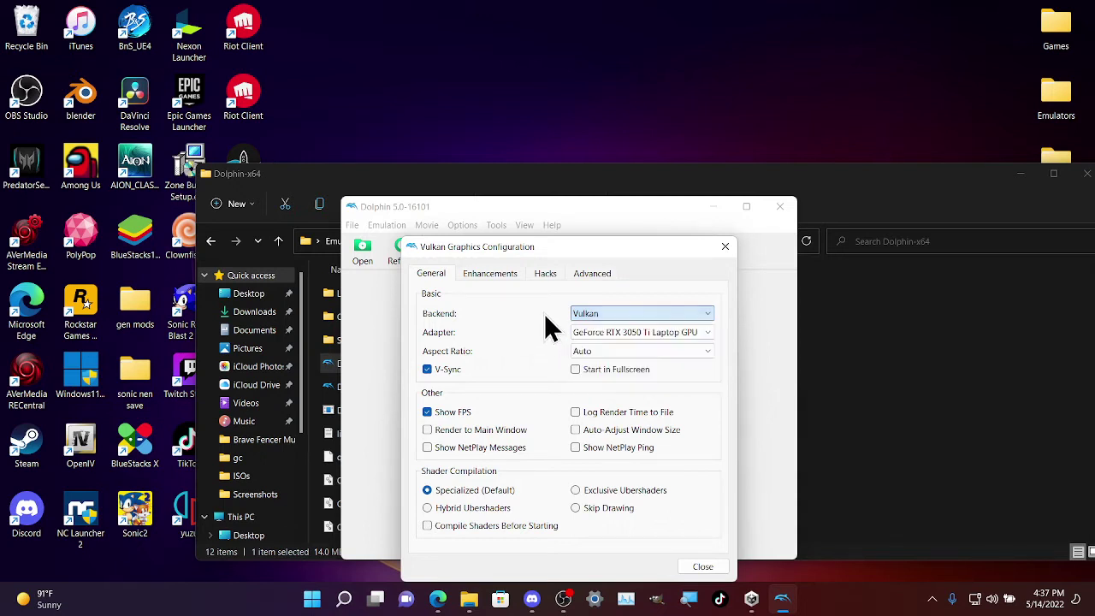
- Check which graphics adapters are available for the Vulkan backend
{"action": "left_click", "coordinate": [623, 332]}
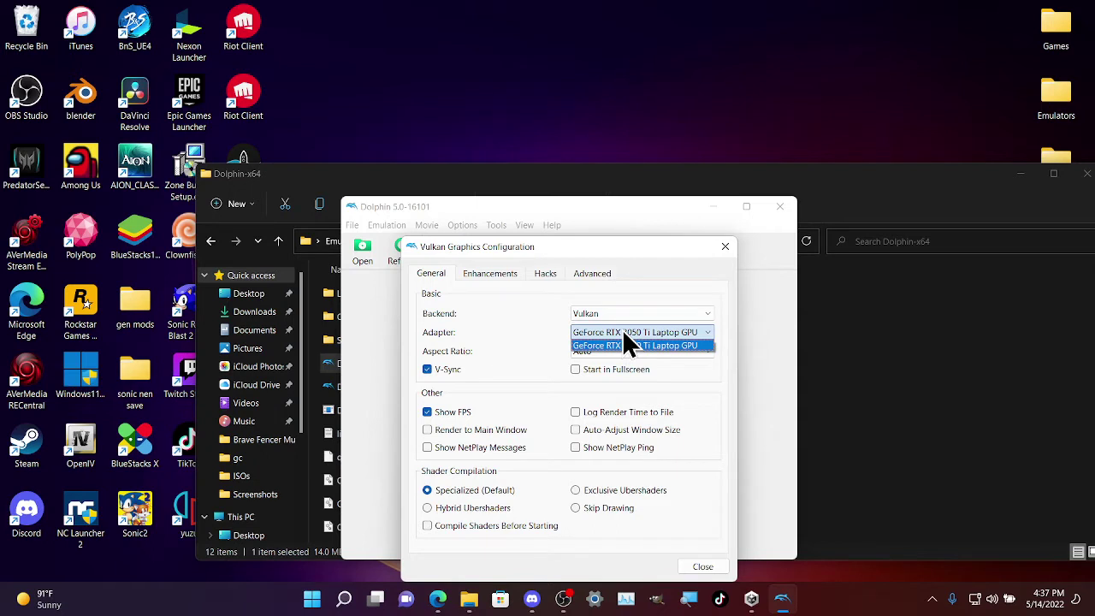
{"action": "left_click", "coordinate": [624, 334]}
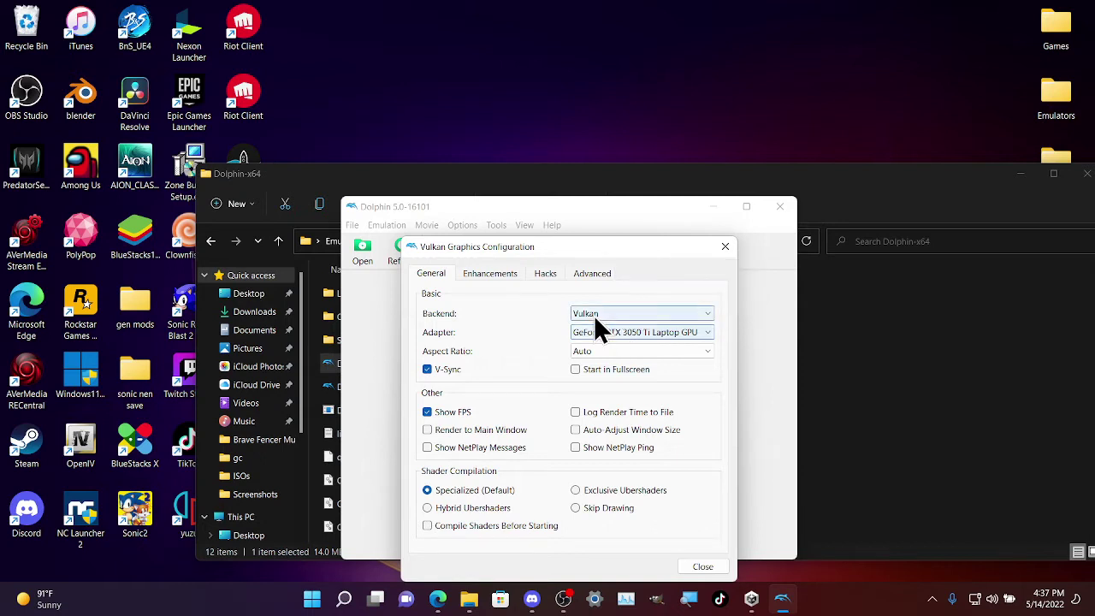
{"action": "left_click", "coordinate": [618, 332]}
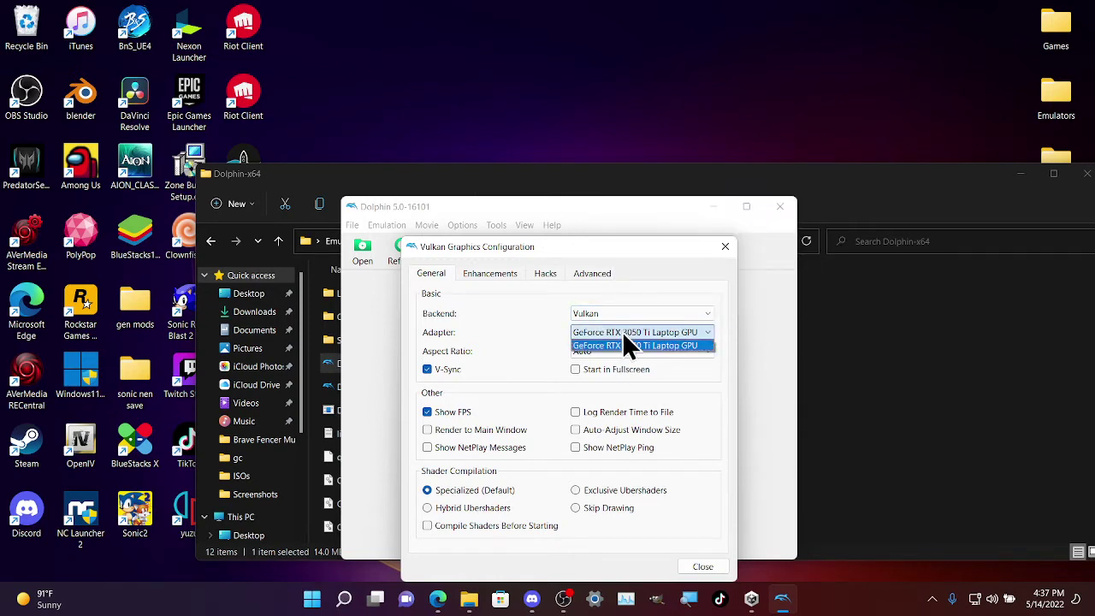
{"action": "left_click", "coordinate": [625, 330]}
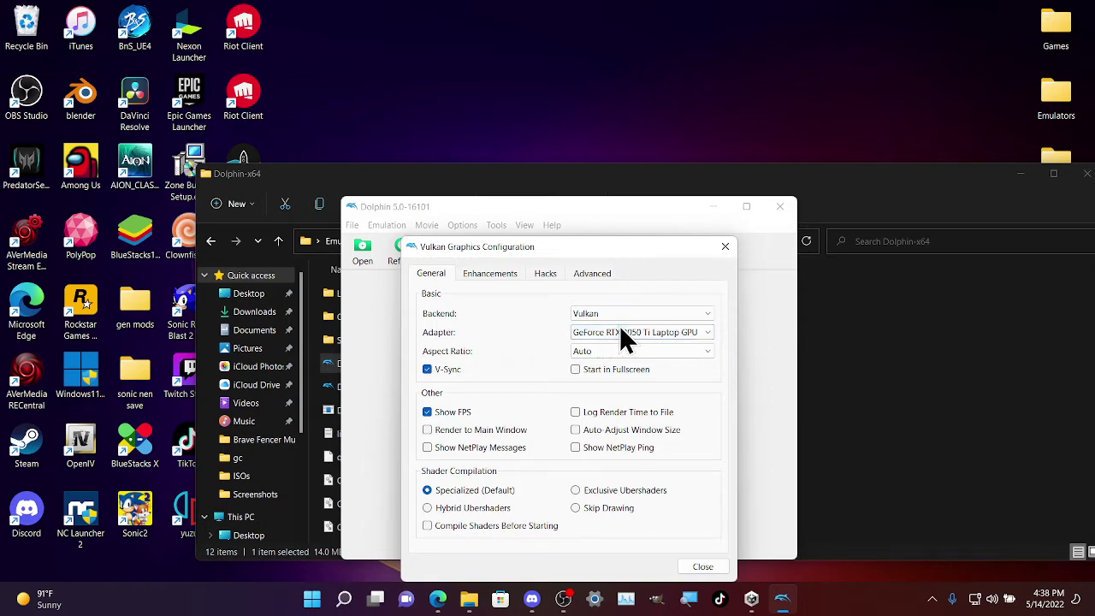
- Set the aspect ratio to Auto and bring up the graphics enhancement settings
{"action": "mouse_move", "coordinate": [613, 352]}
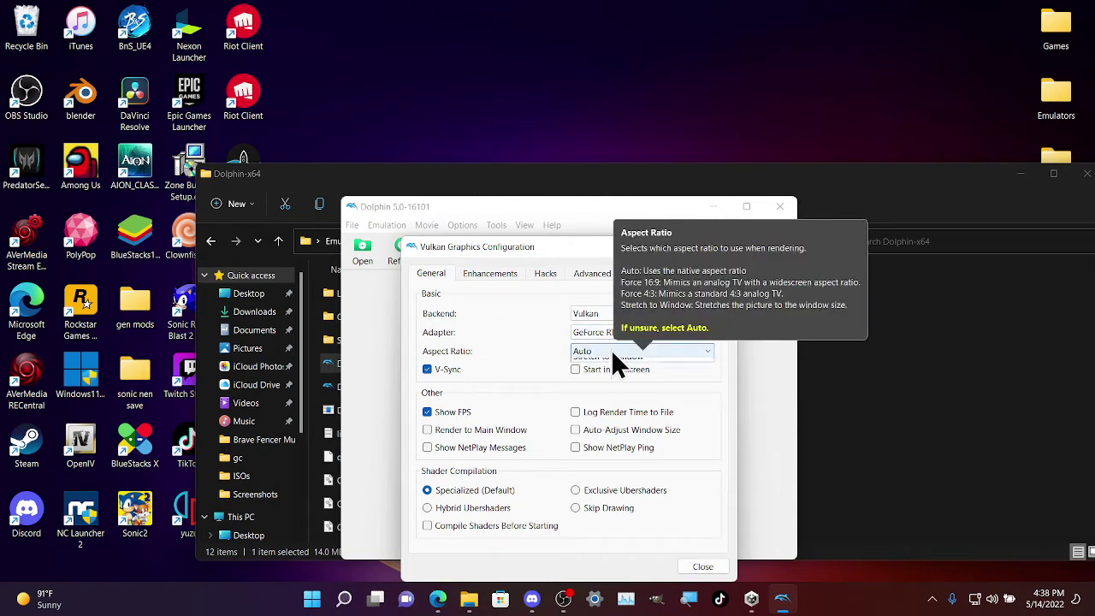
{"action": "left_click", "coordinate": [612, 352]}
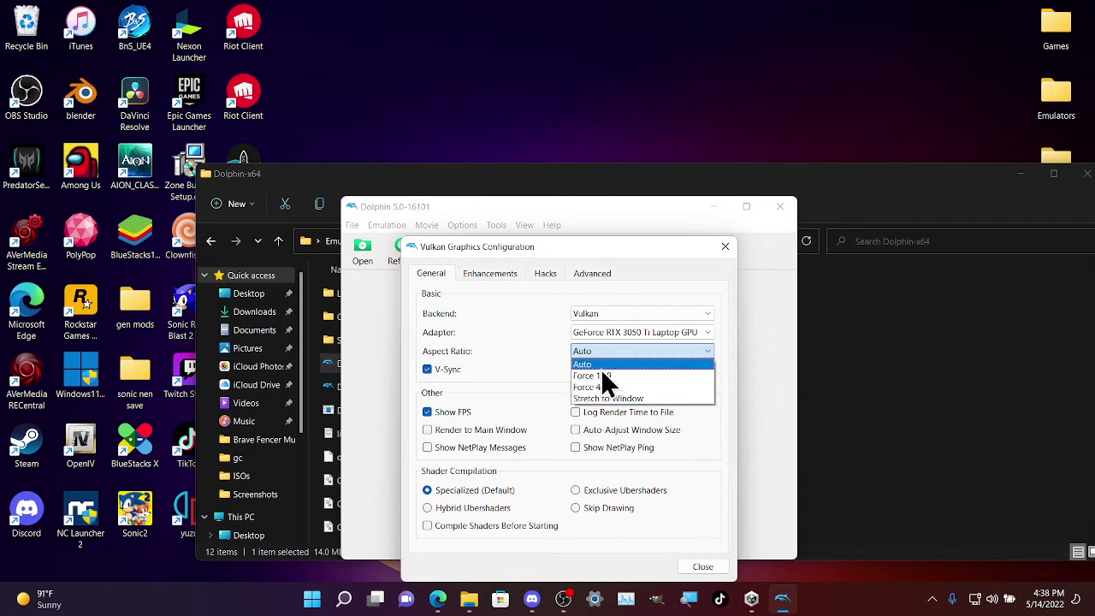
{"action": "left_click", "coordinate": [606, 365]}
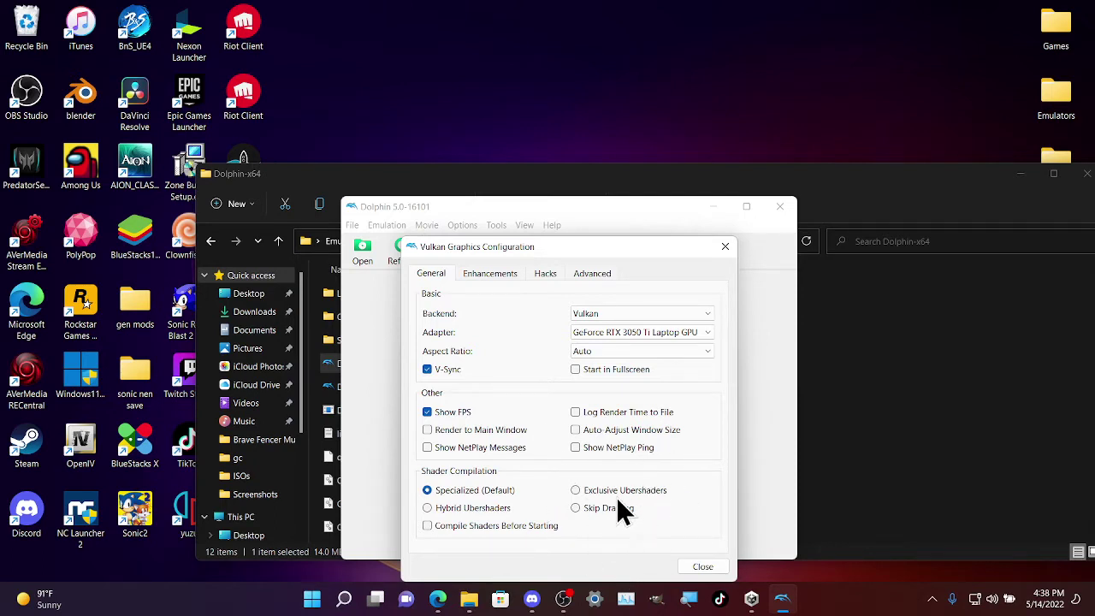
{"action": "left_click", "coordinate": [488, 273]}
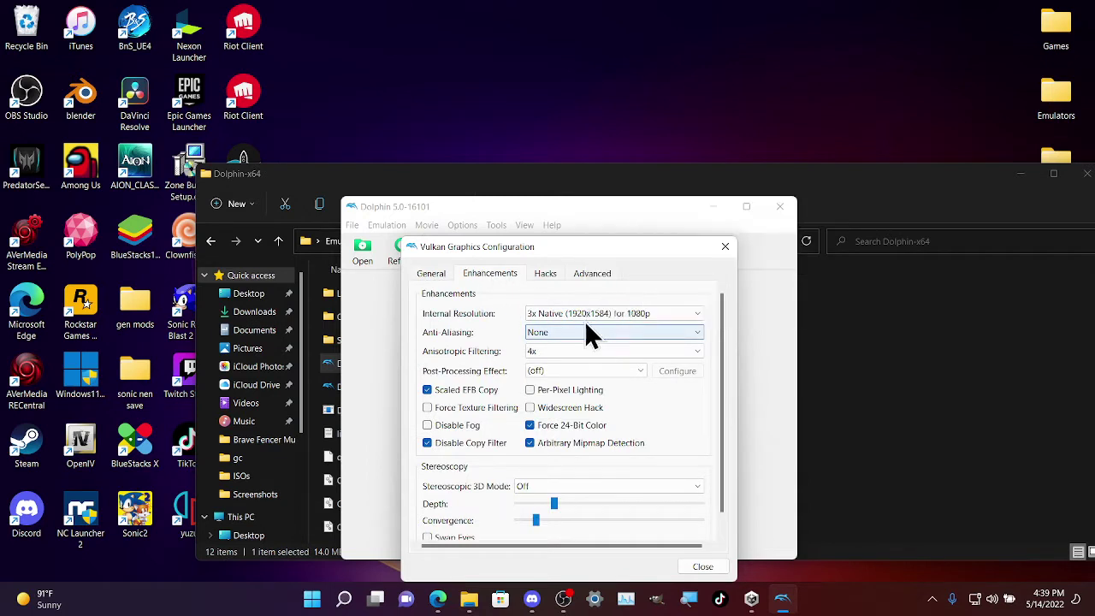
- Check the available internal resolutions and choose 3x Native (1920x1584) for 1080p
{"action": "mouse_move", "coordinate": [563, 313]}
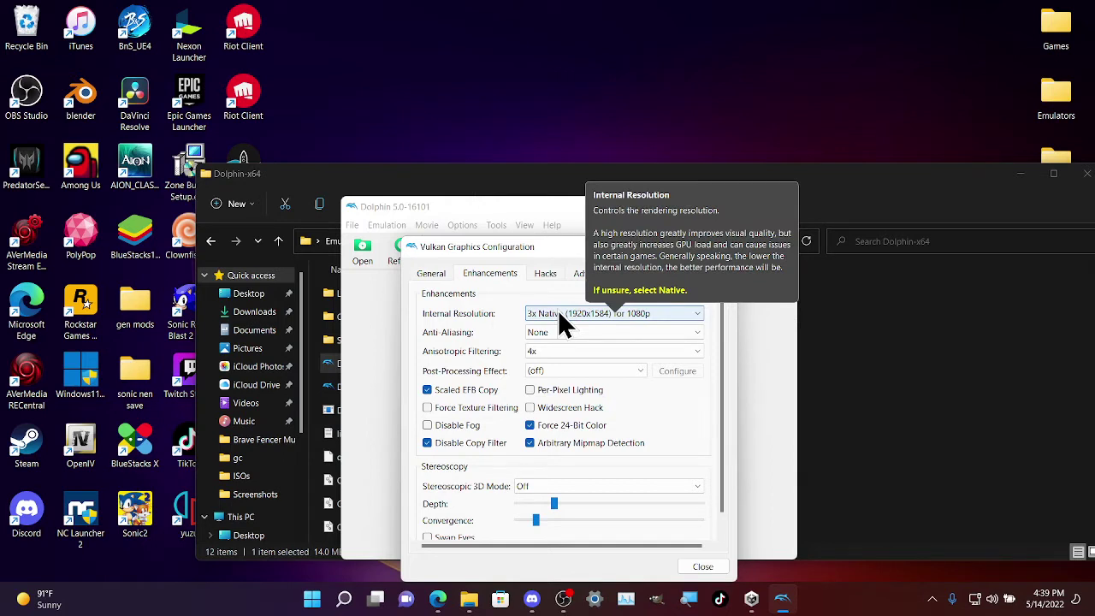
{"action": "left_click", "coordinate": [558, 313]}
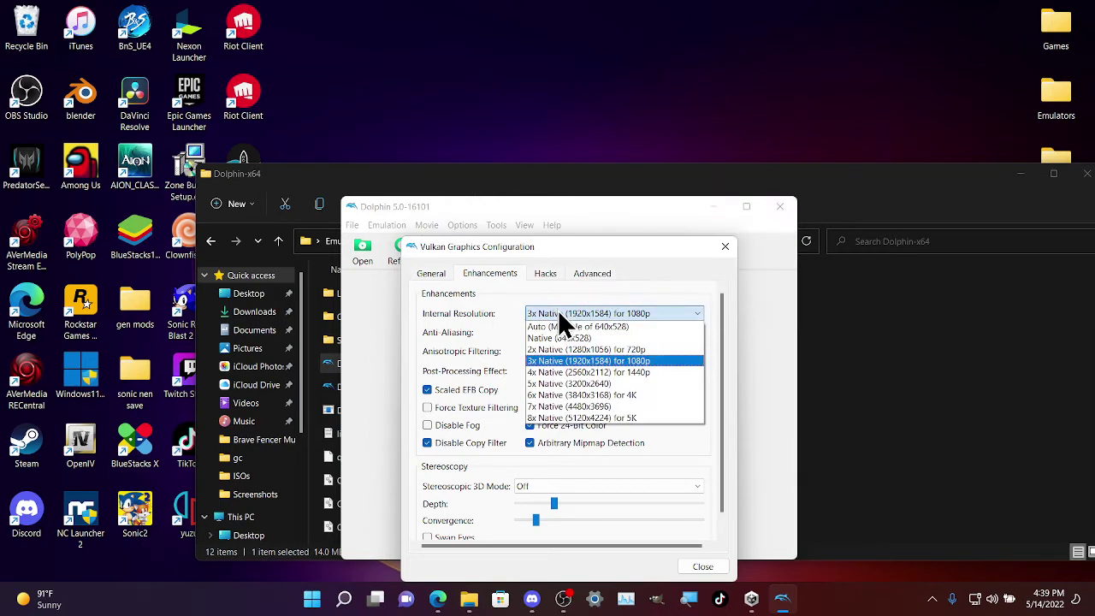
{"action": "left_click", "coordinate": [625, 362]}
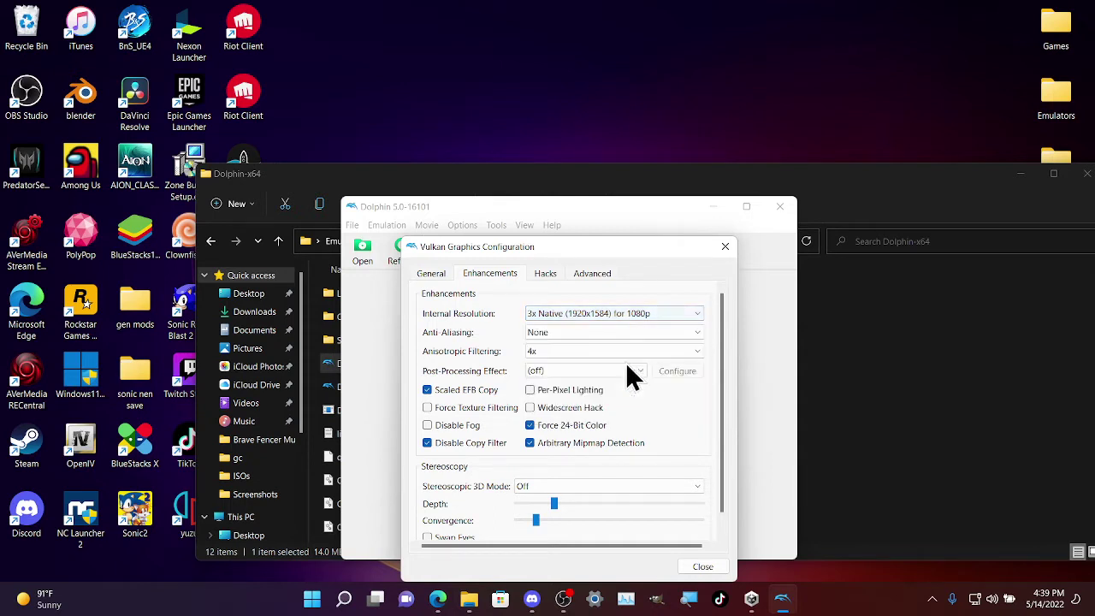
- Set anti-aliasing to 4x MSAA and check the anisotropic filtering levels while keeping 4x
{"action": "left_click", "coordinate": [560, 332]}
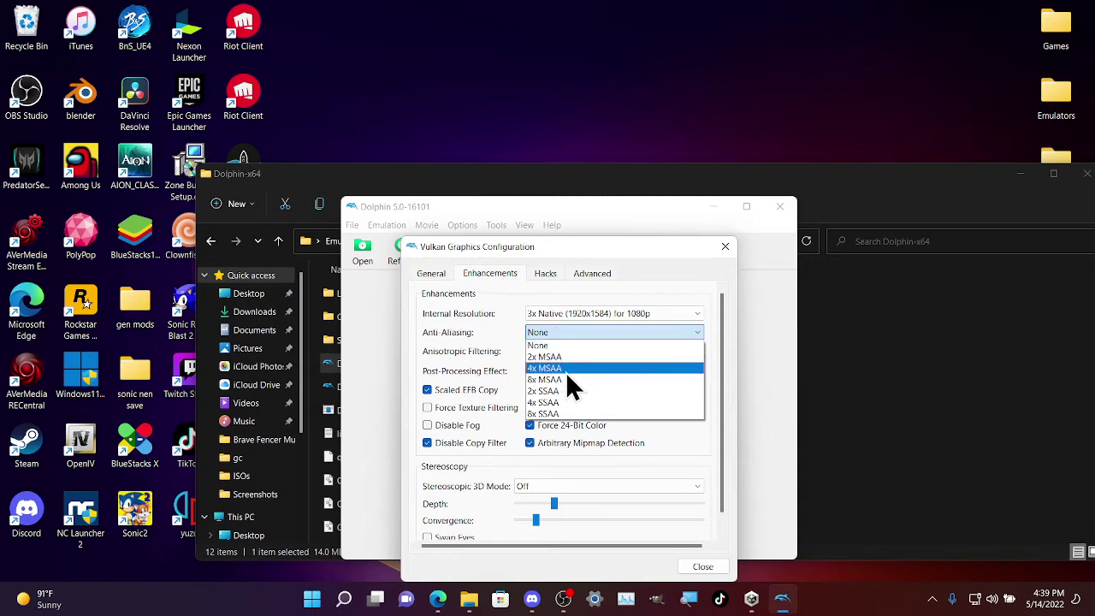
{"action": "left_click", "coordinate": [566, 370]}
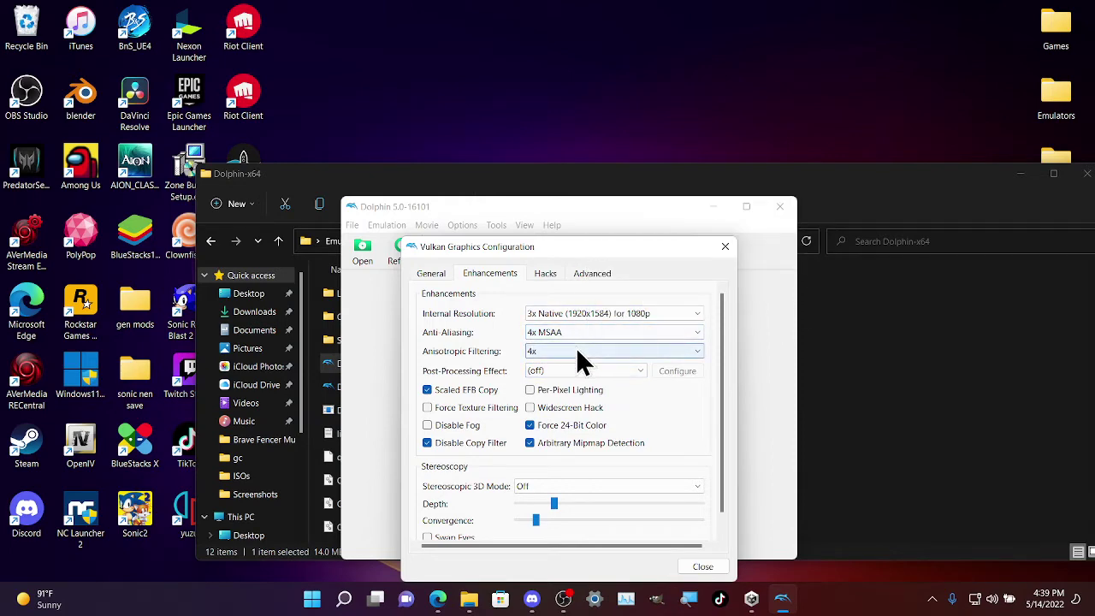
{"action": "mouse_move", "coordinate": [564, 358]}
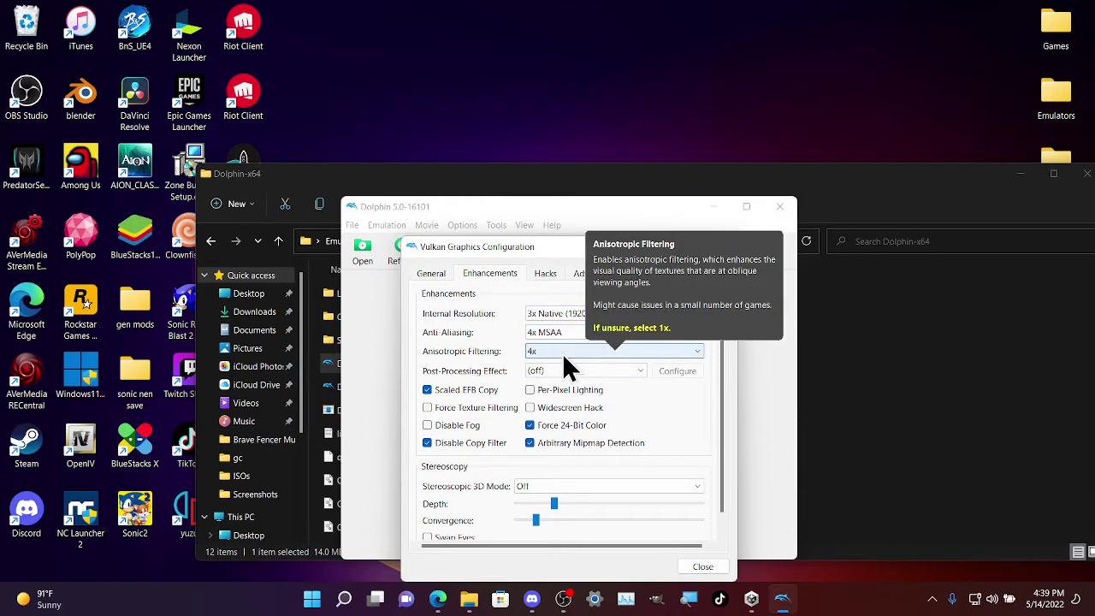
{"action": "left_click", "coordinate": [569, 351]}
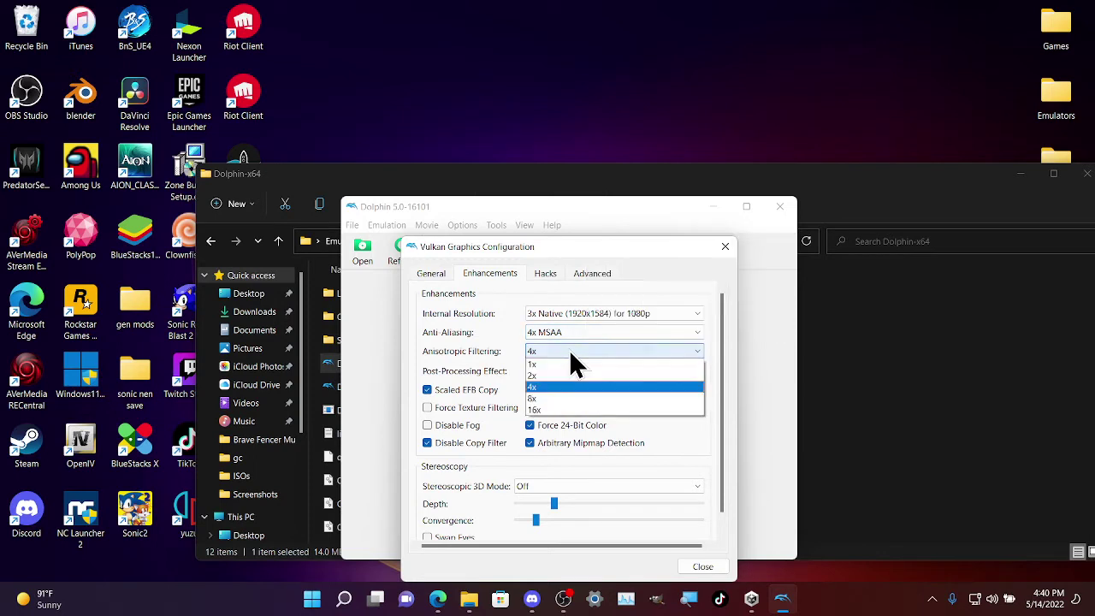
{"action": "left_click", "coordinate": [572, 349]}
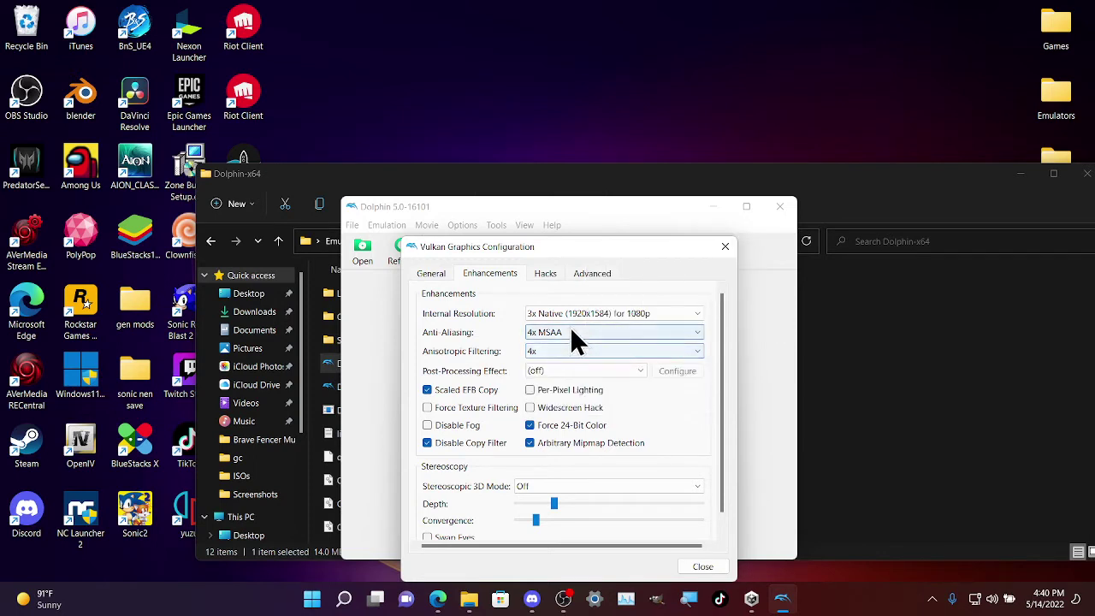
- Set anti-aliasing to None and read the description of anisotropic filtering
{"action": "mouse_move", "coordinate": [571, 334]}
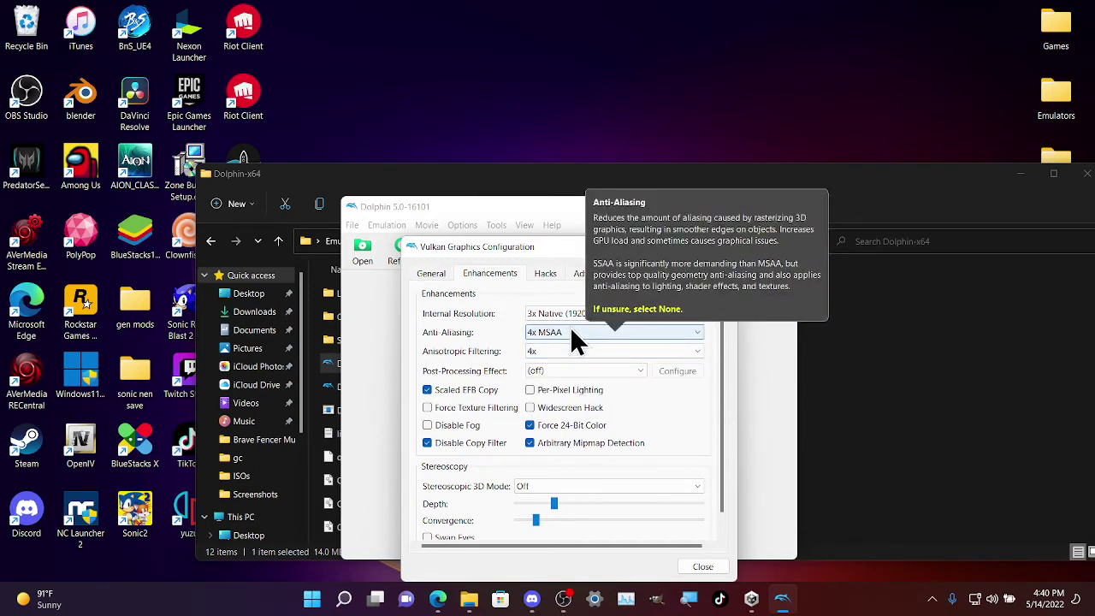
{"action": "left_click", "coordinate": [571, 332]}
{"action": "left_click", "coordinate": [568, 342]}
{"action": "left_click", "coordinate": [556, 334]}
{"action": "left_click", "coordinate": [555, 348]}
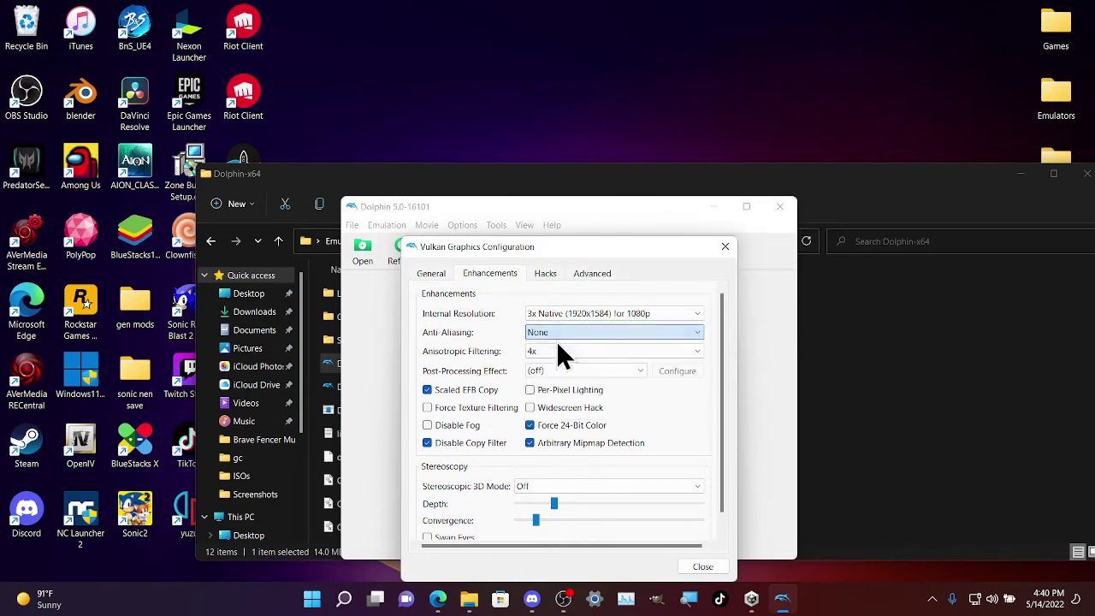
{"action": "mouse_move", "coordinate": [550, 349]}
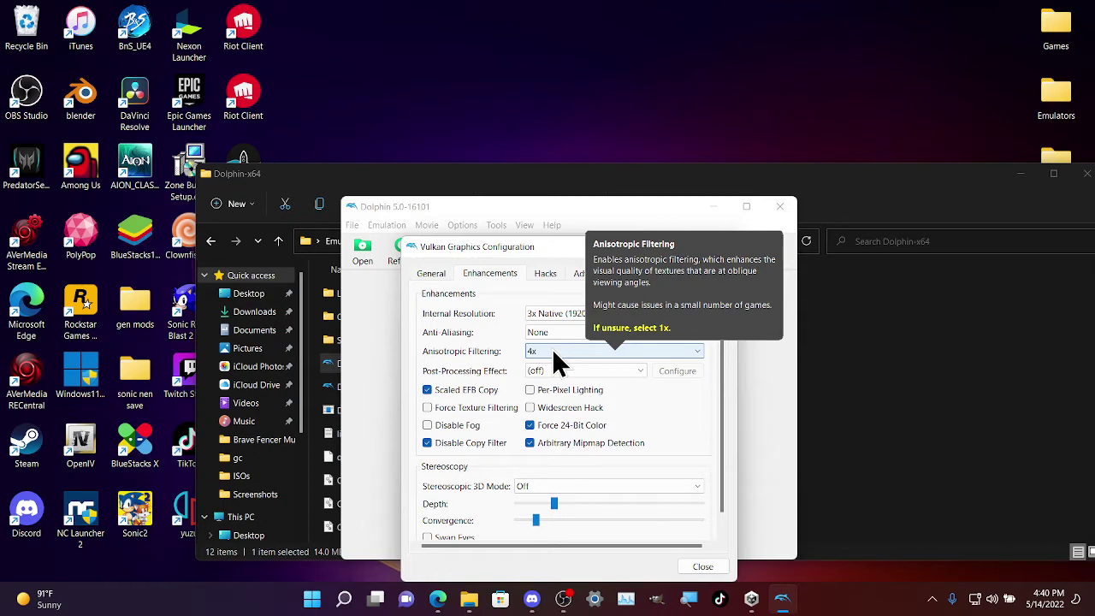
{"action": "mouse_move", "coordinate": [557, 372]}
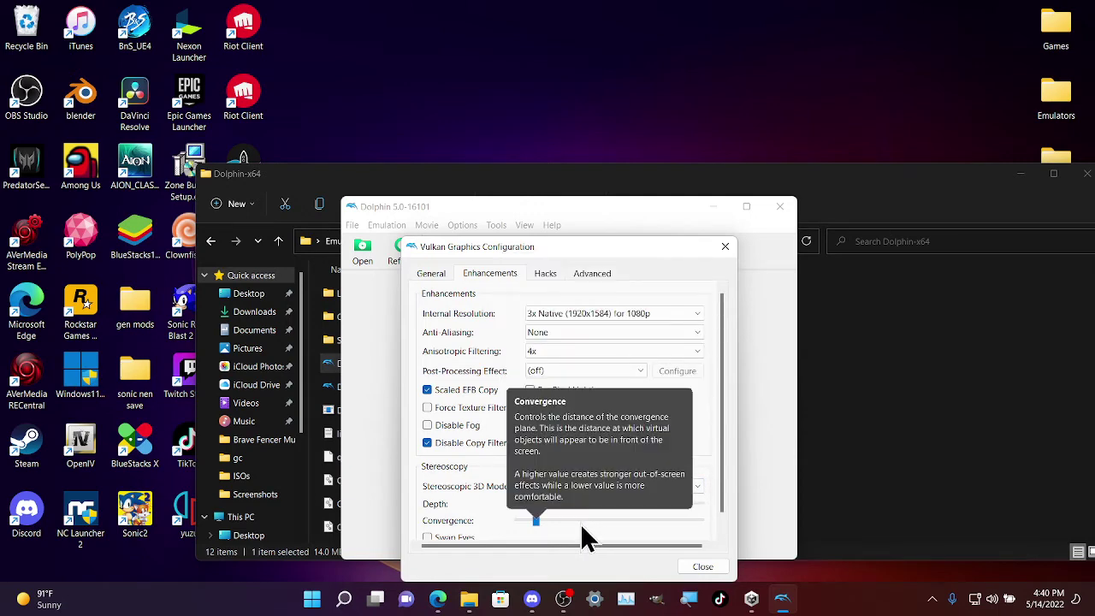
- Review the graphics hack settings and toggle Show FPS off and back on in the general graphics settings
{"action": "left_click", "coordinate": [545, 276]}
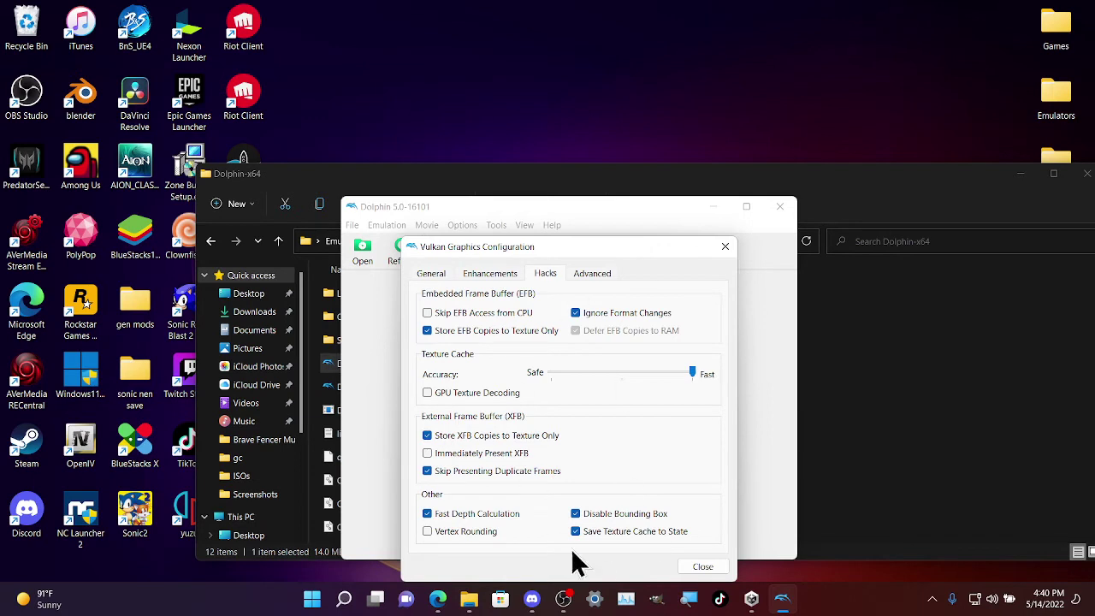
{"action": "mouse_move", "coordinate": [581, 391]}
{"action": "left_click", "coordinate": [427, 275]}
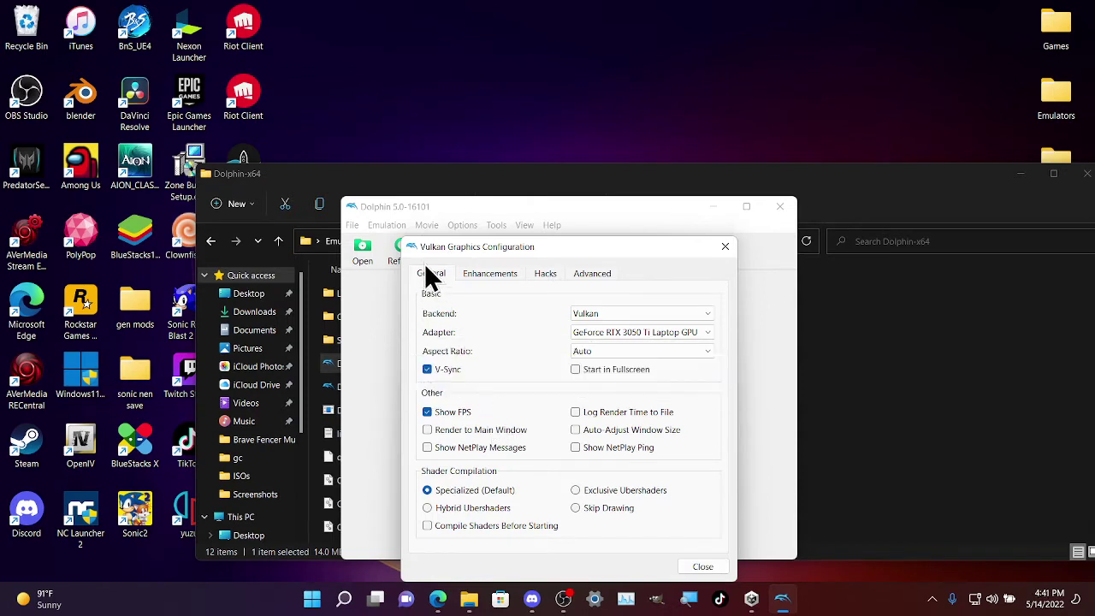
{"action": "left_click", "coordinate": [428, 414]}
{"action": "left_click", "coordinate": [427, 415]}
- Review the advanced graphics settings and close the graphics configuration
{"action": "left_click", "coordinate": [603, 272]}
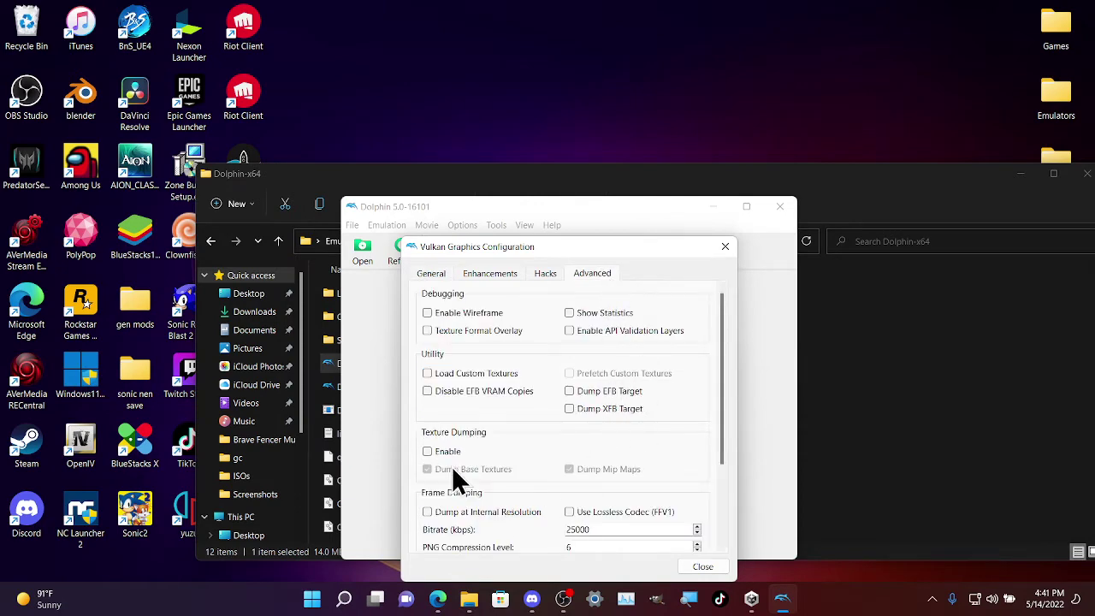
{"action": "left_click", "coordinate": [702, 567]}
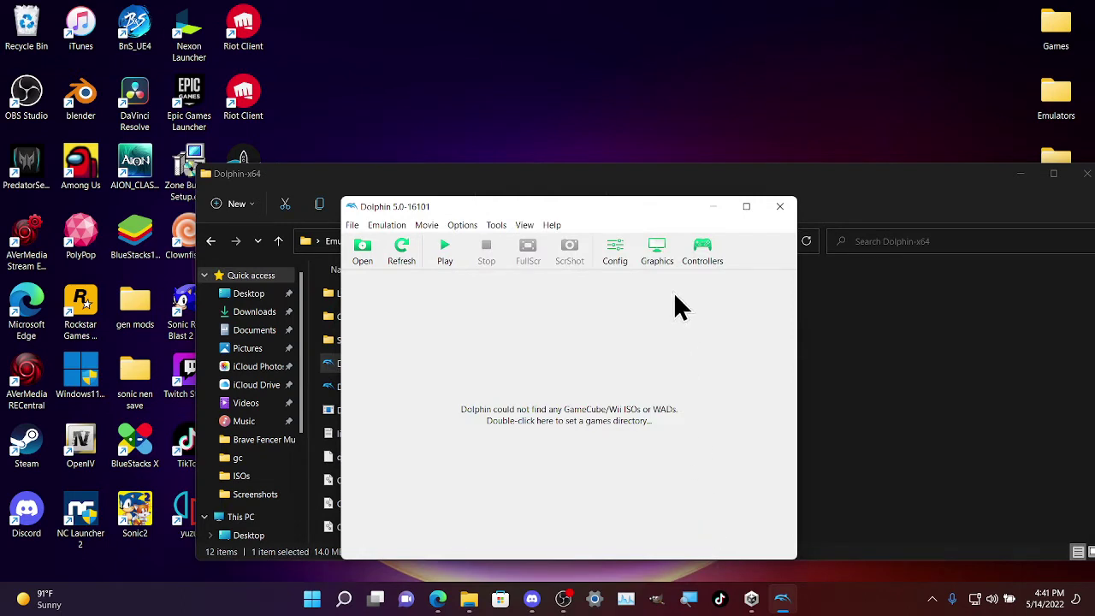
- Open the emulator's general configuration, shorten its window, and check the fallback regions while keeping NTSC-U
{"action": "left_click", "coordinate": [613, 260]}
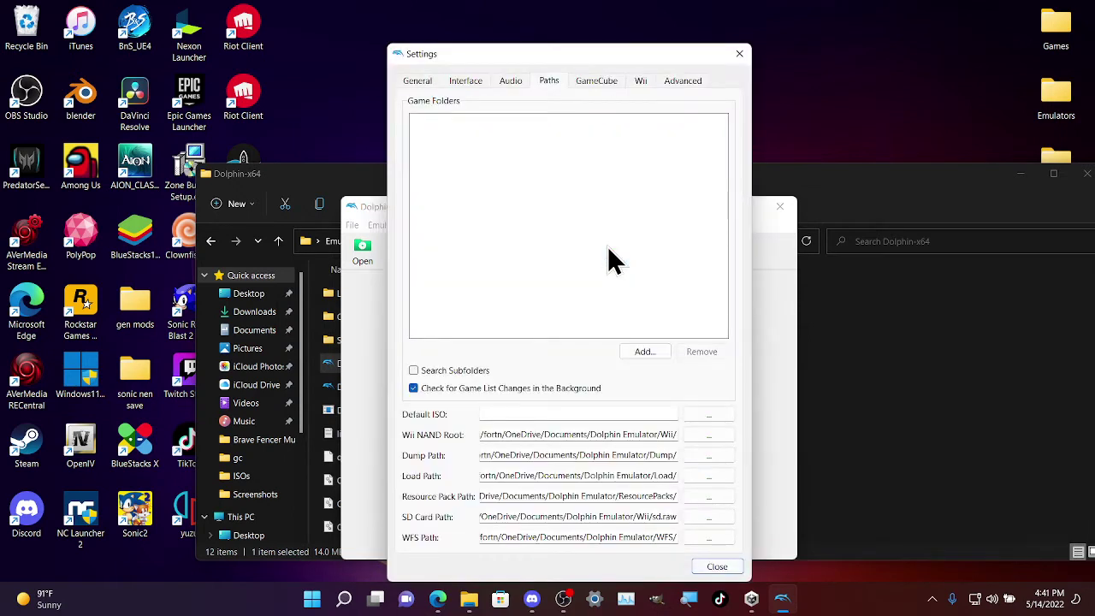
{"action": "left_click", "coordinate": [419, 82]}
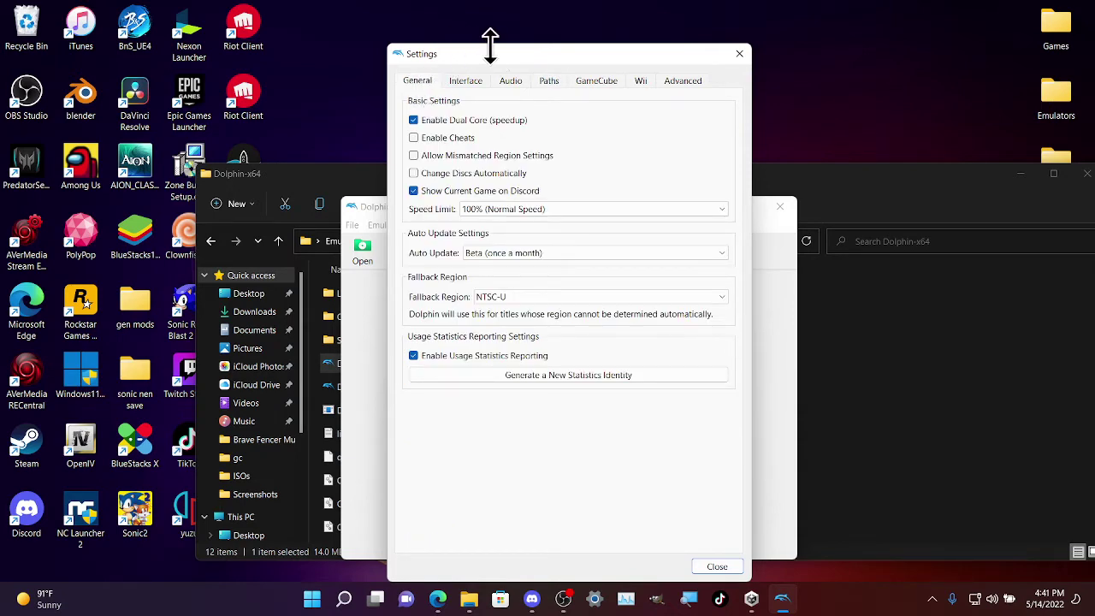
{"action": "left_click_drag", "start_coordinate": [490, 47], "coordinate": [524, 198]}
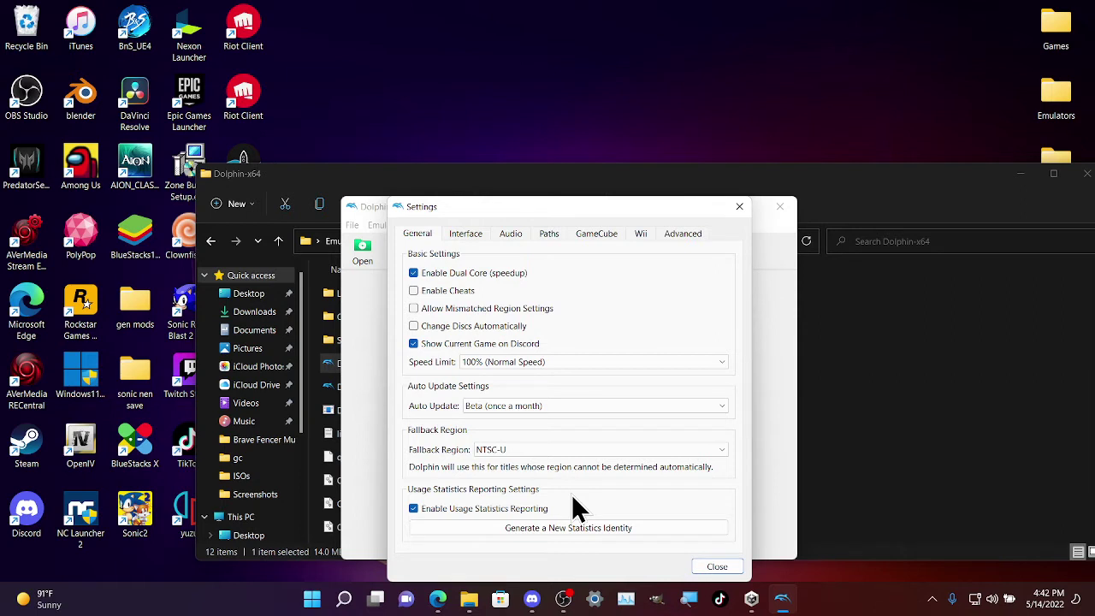
{"action": "left_click", "coordinate": [517, 446]}
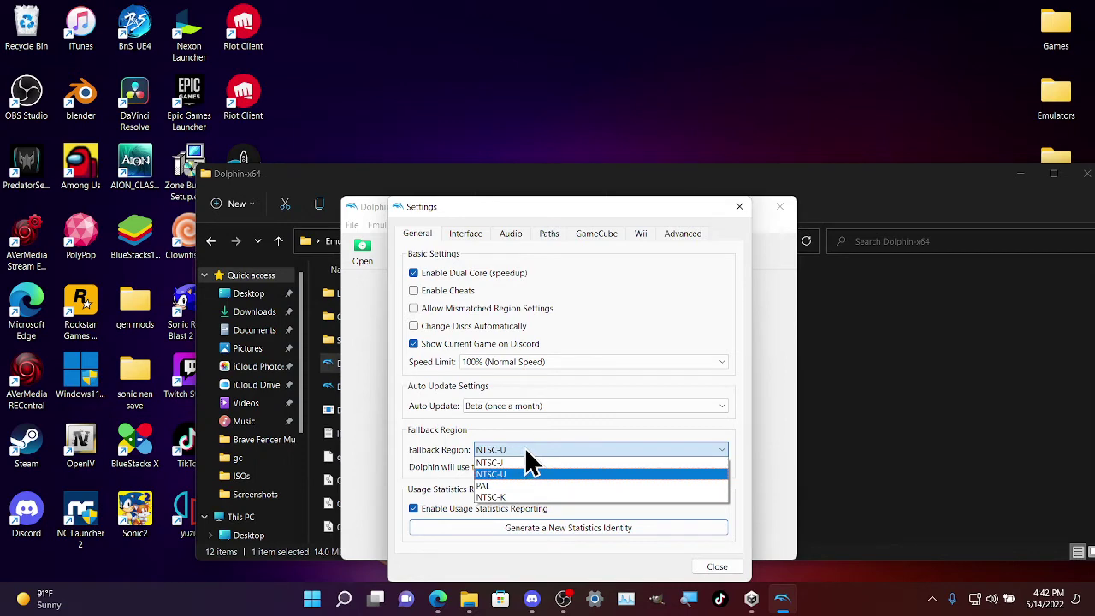
{"action": "left_click", "coordinate": [527, 452]}
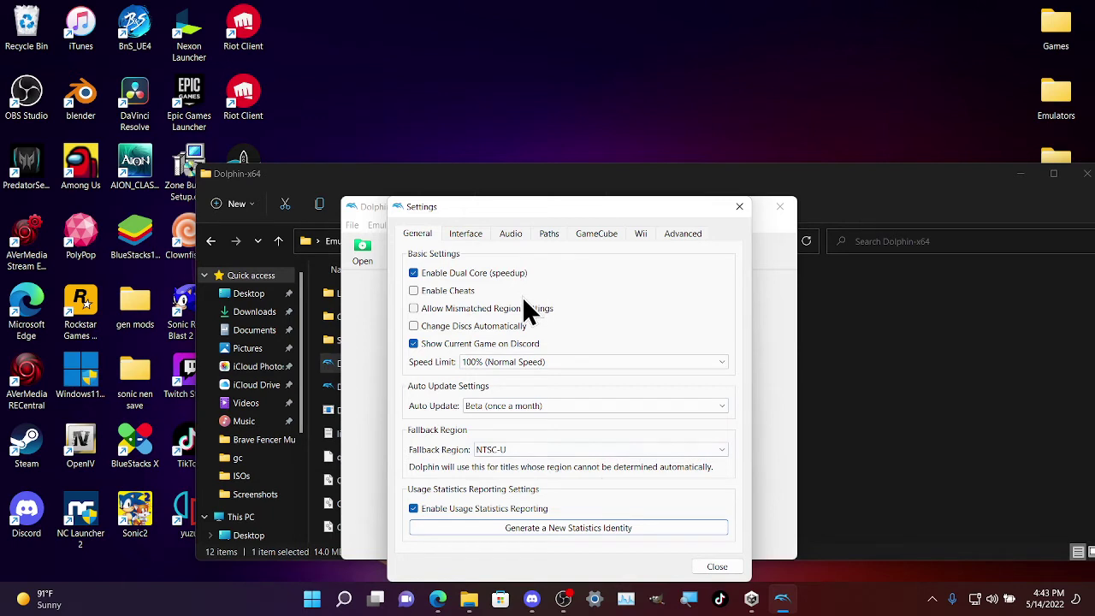
- Change the user interface theme to Clean
{"action": "left_click", "coordinate": [463, 231]}
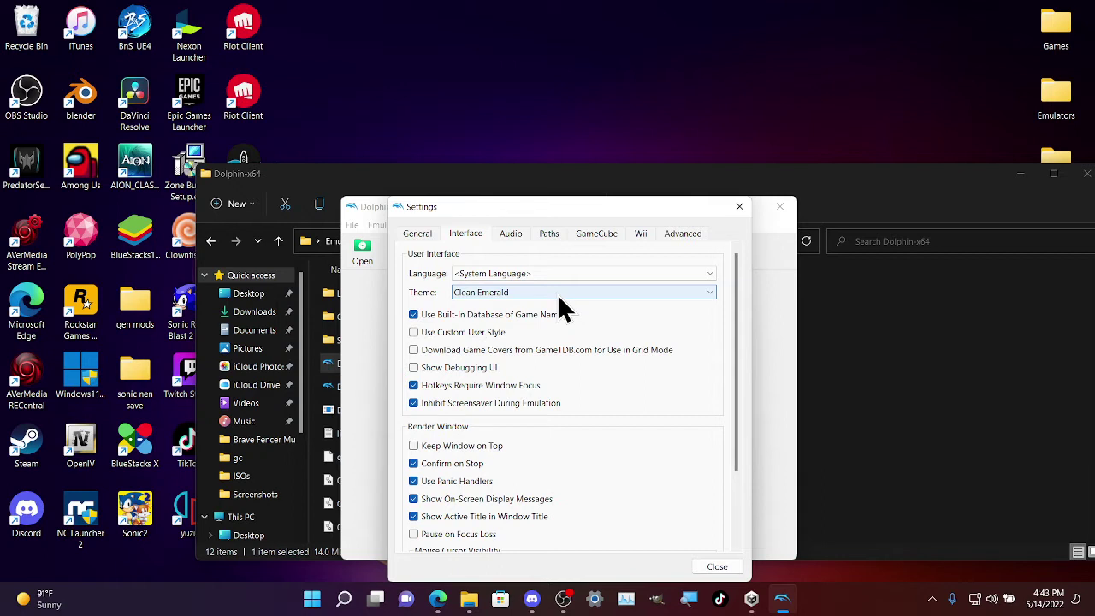
{"action": "left_click", "coordinate": [496, 291]}
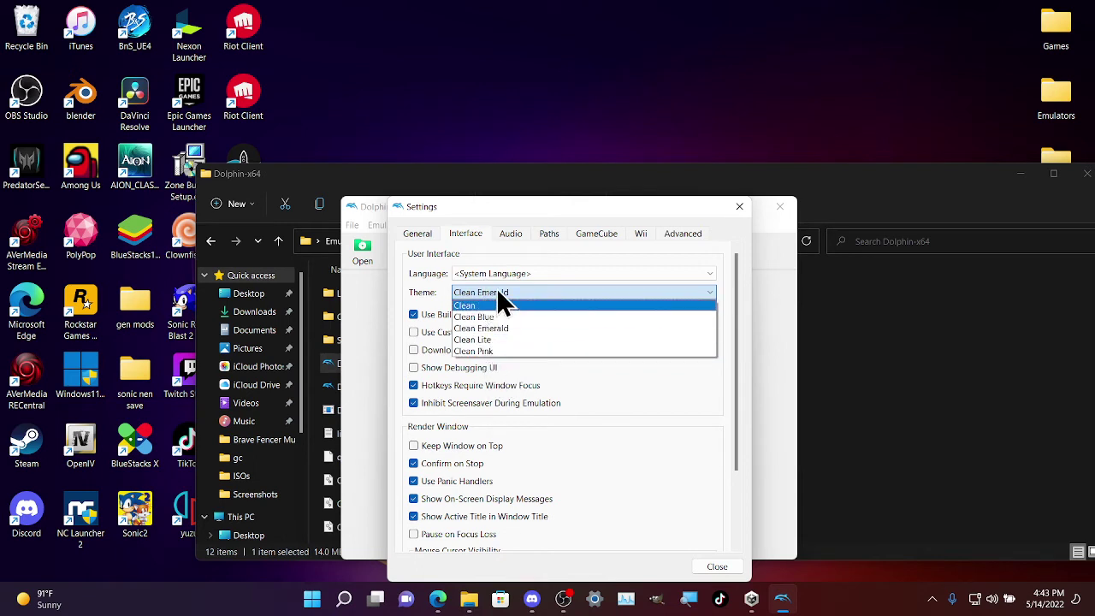
{"action": "left_click", "coordinate": [491, 297]}
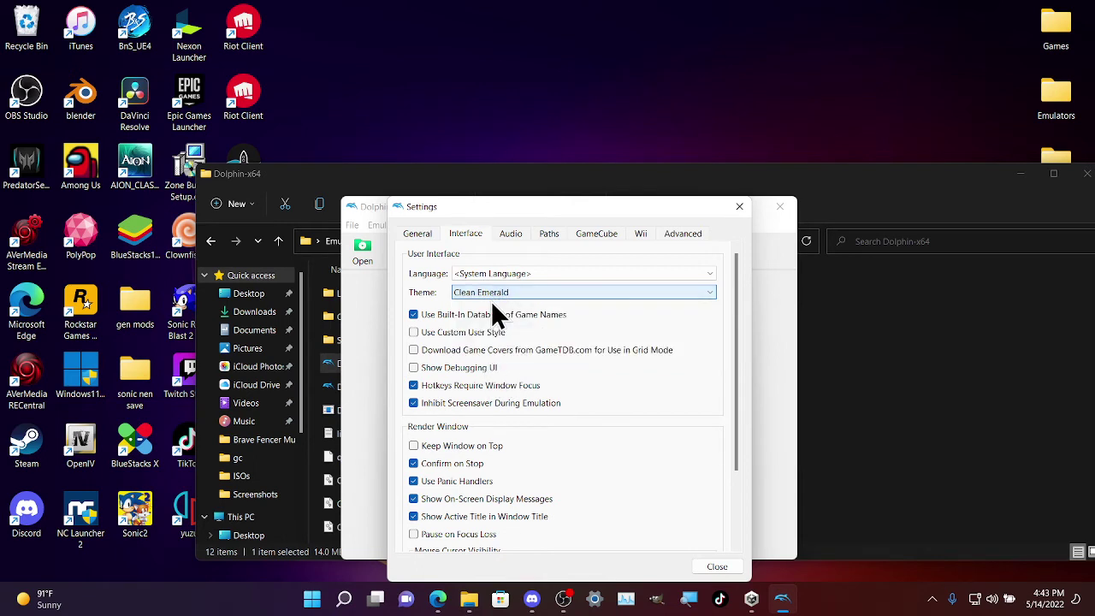
{"action": "left_click", "coordinate": [498, 296]}
{"action": "left_click", "coordinate": [490, 305]}
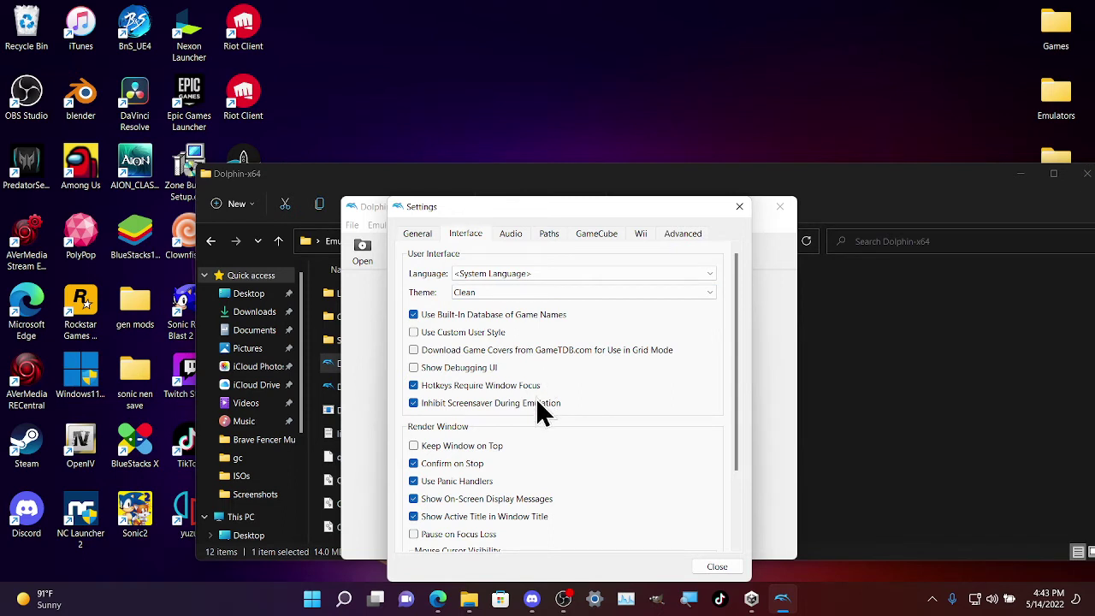
- Look through the remaining interface settings, including the render window and mouse cursor visibility options
{"action": "scroll", "coordinate": [639, 422], "scroll_direction": "down", "scroll_amount": 1}
{"action": "scroll", "coordinate": [643, 434], "scroll_direction": "down", "scroll_amount": 2}
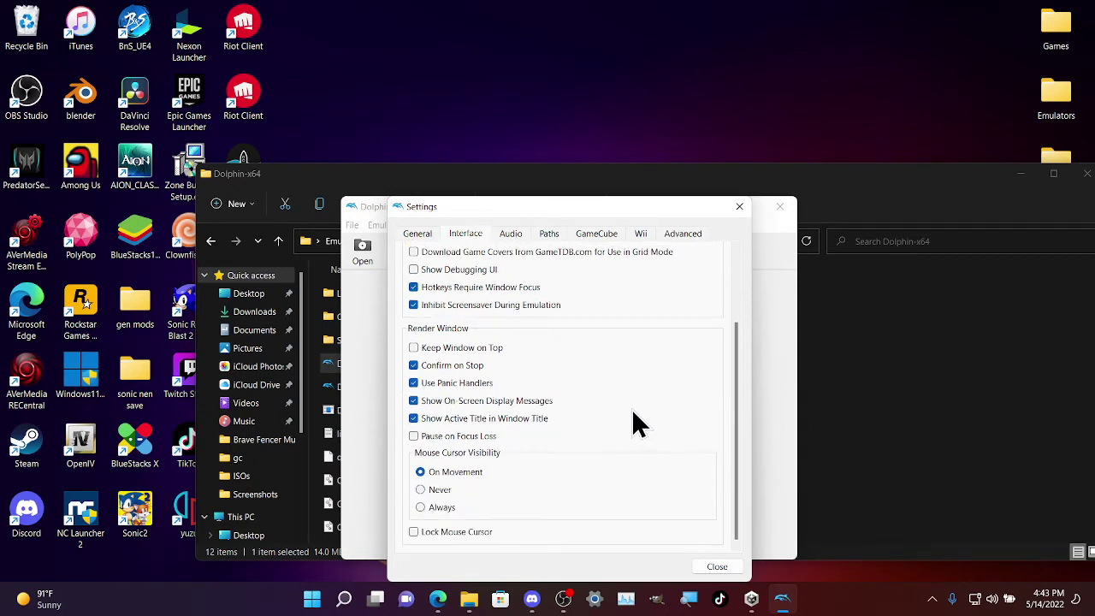
{"action": "scroll", "coordinate": [616, 417], "scroll_direction": "up", "scroll_amount": 3}
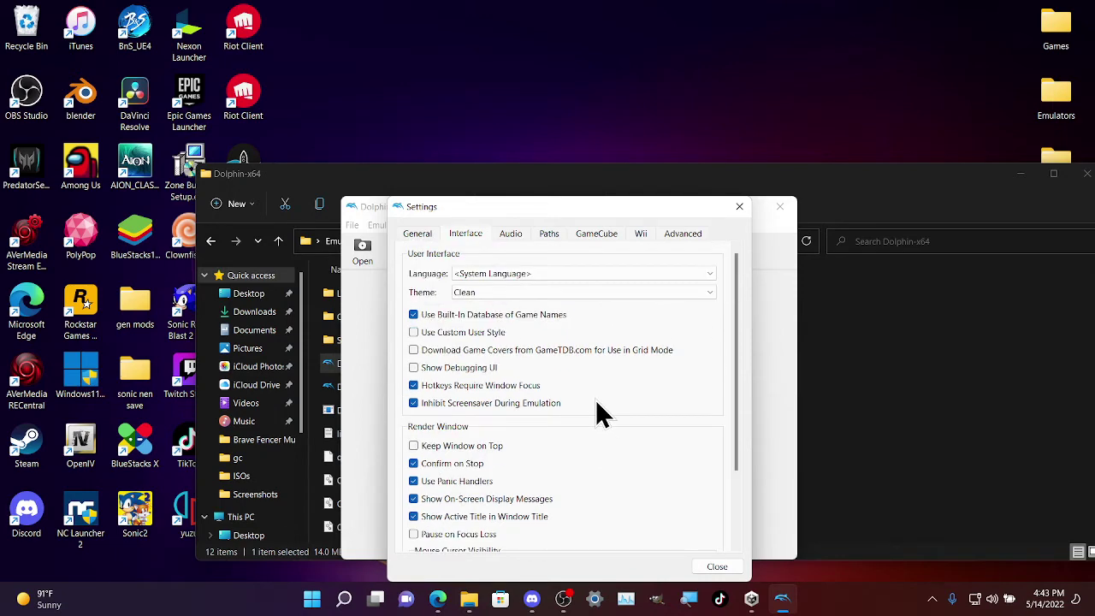
{"action": "scroll", "coordinate": [596, 408], "scroll_direction": "down", "scroll_amount": 3}
{"action": "scroll", "coordinate": [585, 414], "scroll_direction": "up", "scroll_amount": 3}
- Choose DSP HLE (recommended) as the audio emulation engine and bring up the path settings
{"action": "left_click", "coordinate": [512, 236]}
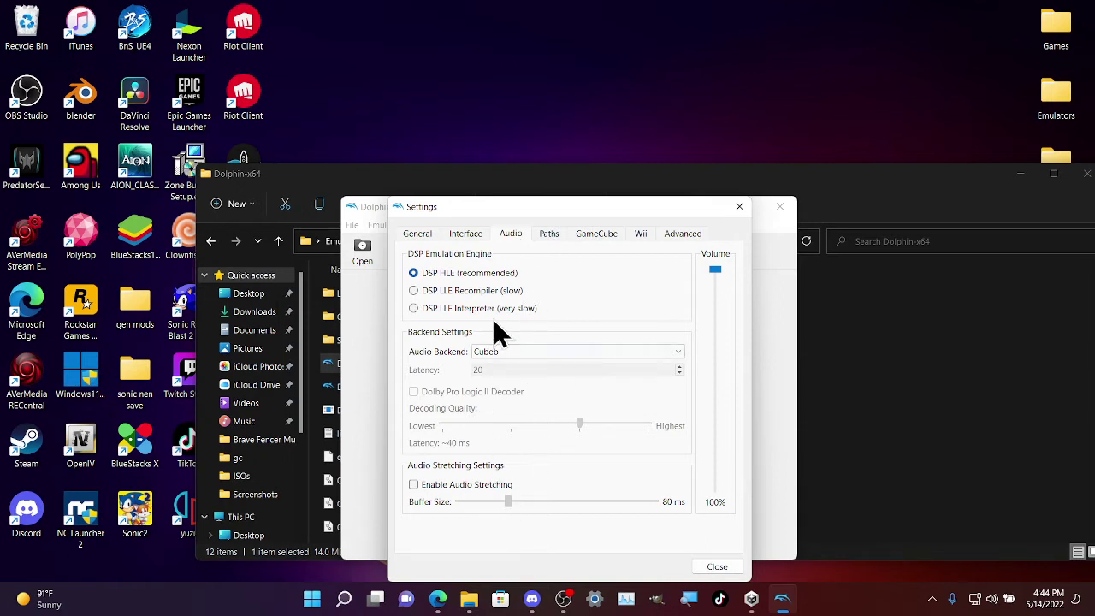
{"action": "left_click", "coordinate": [511, 269]}
{"action": "left_click", "coordinate": [545, 235]}
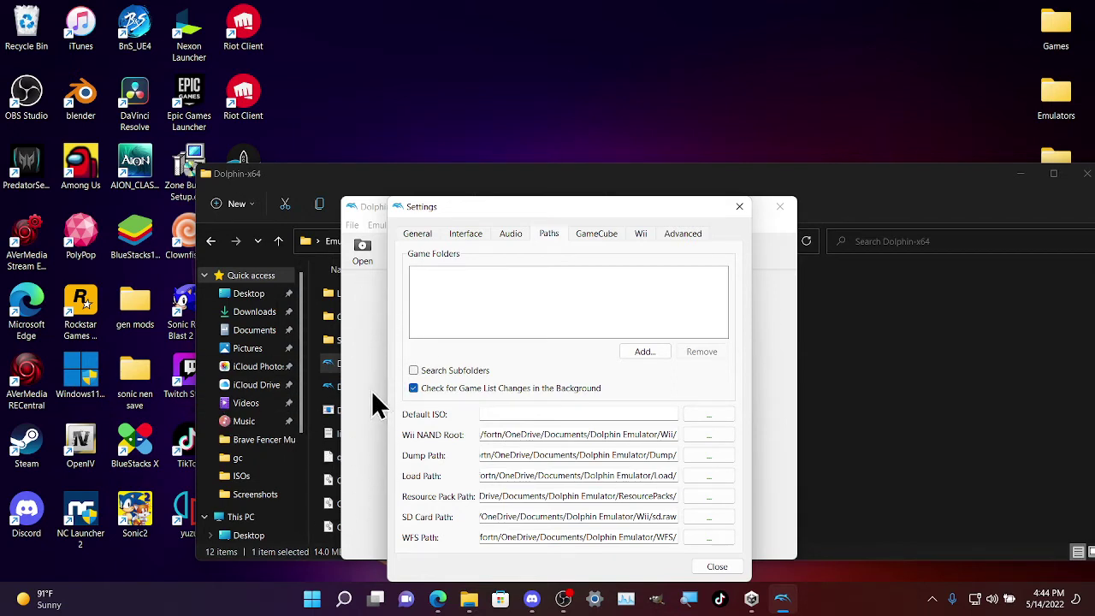
{"action": "left_click", "coordinate": [644, 351]}
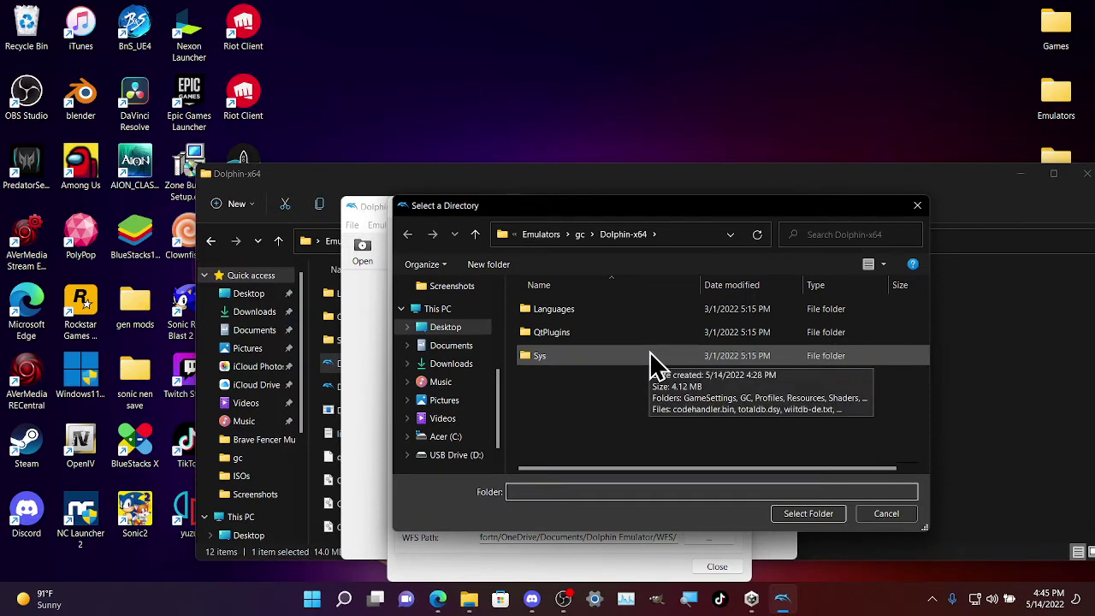
{"action": "scroll", "coordinate": [477, 363], "scroll_direction": "up", "scroll_amount": 3}
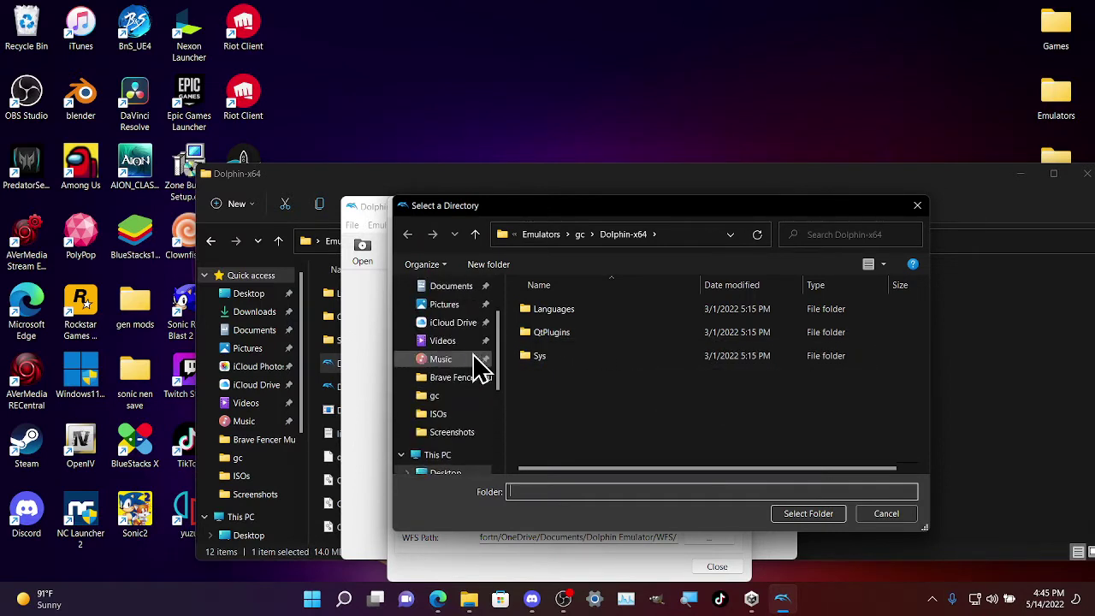
{"action": "scroll", "coordinate": [479, 361], "scroll_direction": "down", "scroll_amount": 3}
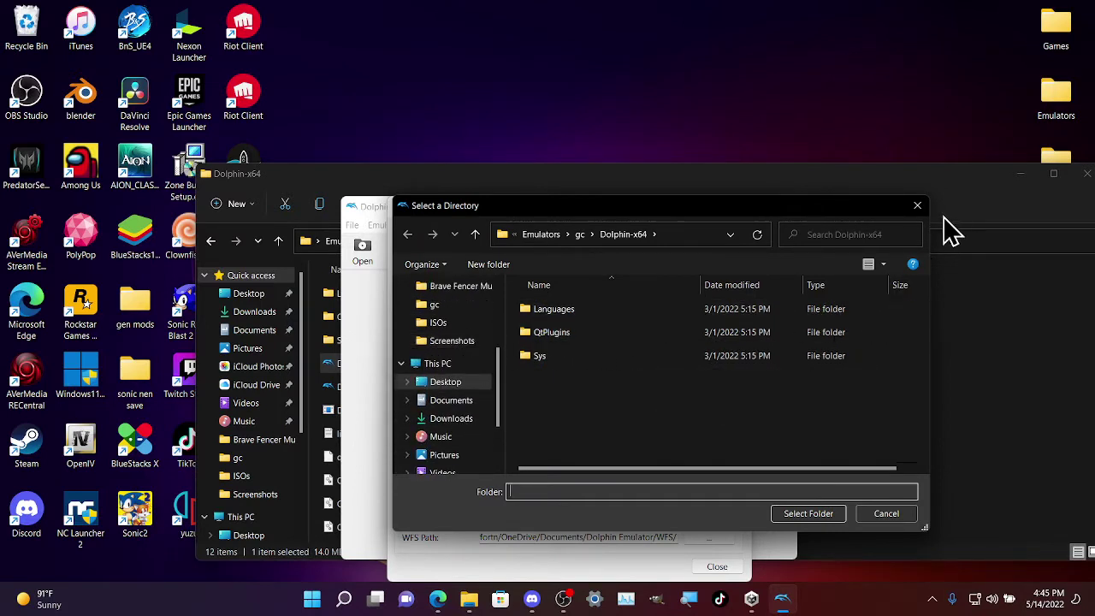
{"action": "left_click", "coordinate": [921, 209]}
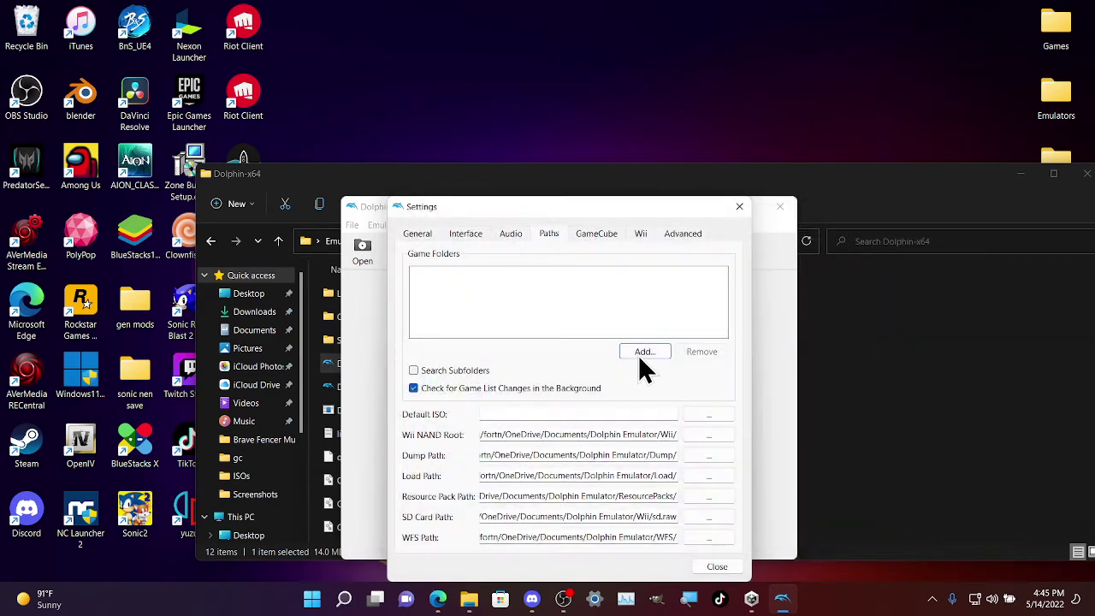
- Add the games folder inside Emulators > gc on the desktop to the emulator's game folders
{"action": "left_click", "coordinate": [642, 359]}
{"action": "scroll", "coordinate": [492, 364], "scroll_direction": "up", "scroll_amount": 2}
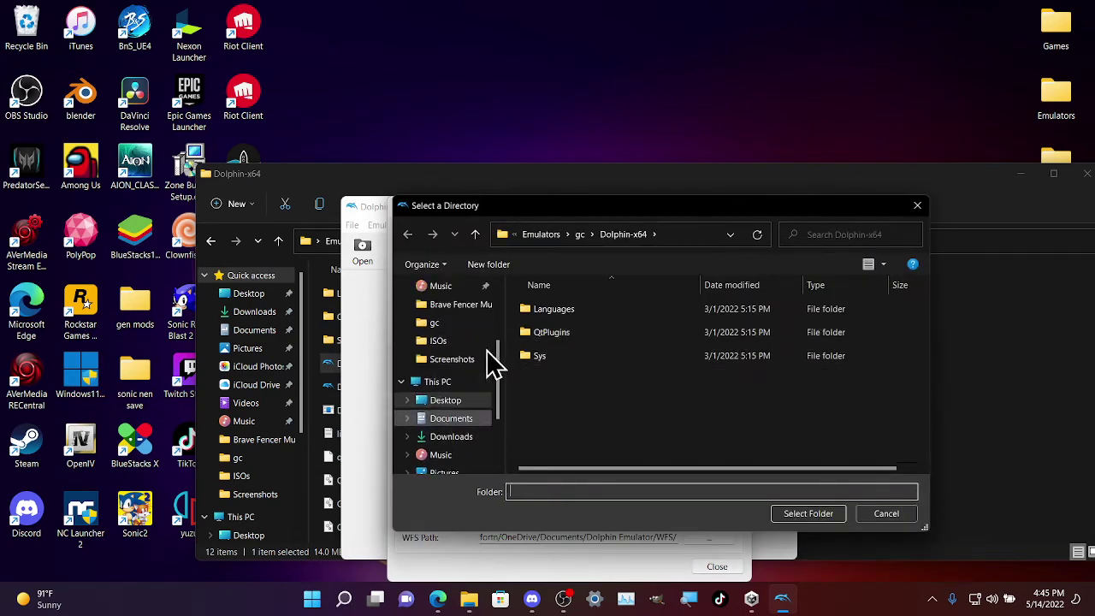
{"action": "scroll", "coordinate": [492, 364], "scroll_direction": "up", "scroll_amount": 4}
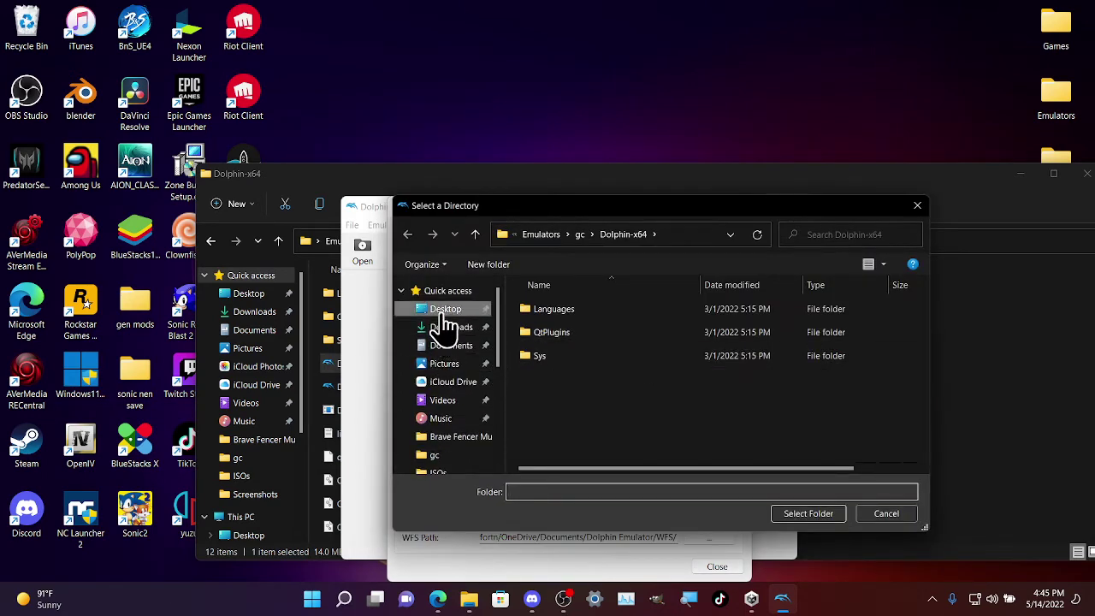
{"action": "left_click", "coordinate": [441, 312]}
{"action": "double_click", "coordinate": [546, 313]}
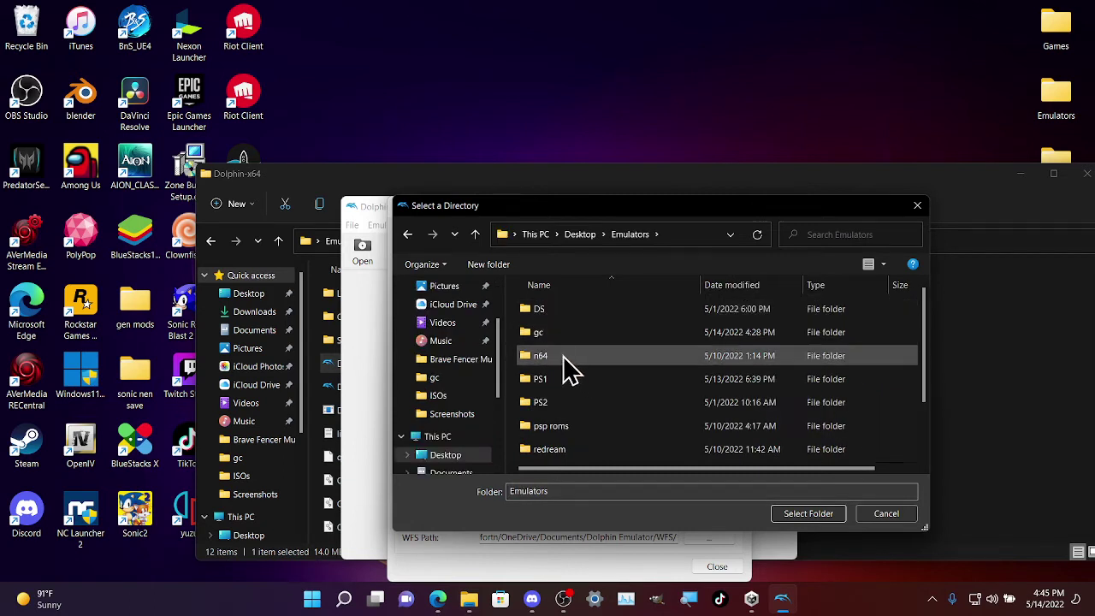
{"action": "double_click", "coordinate": [569, 336]}
{"action": "left_click", "coordinate": [568, 335]}
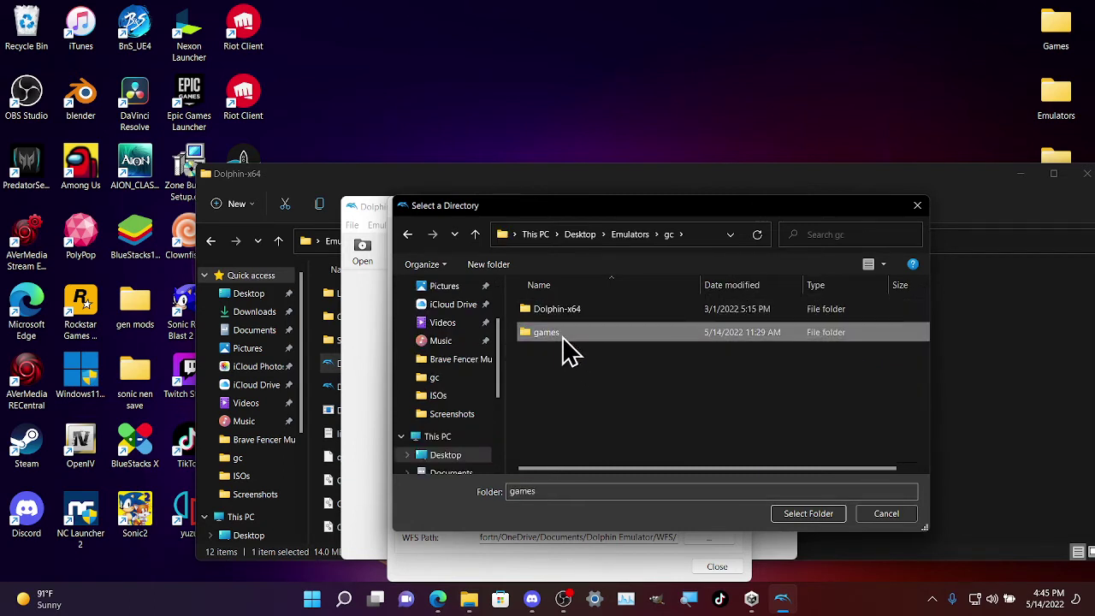
{"action": "double_click", "coordinate": [564, 337]}
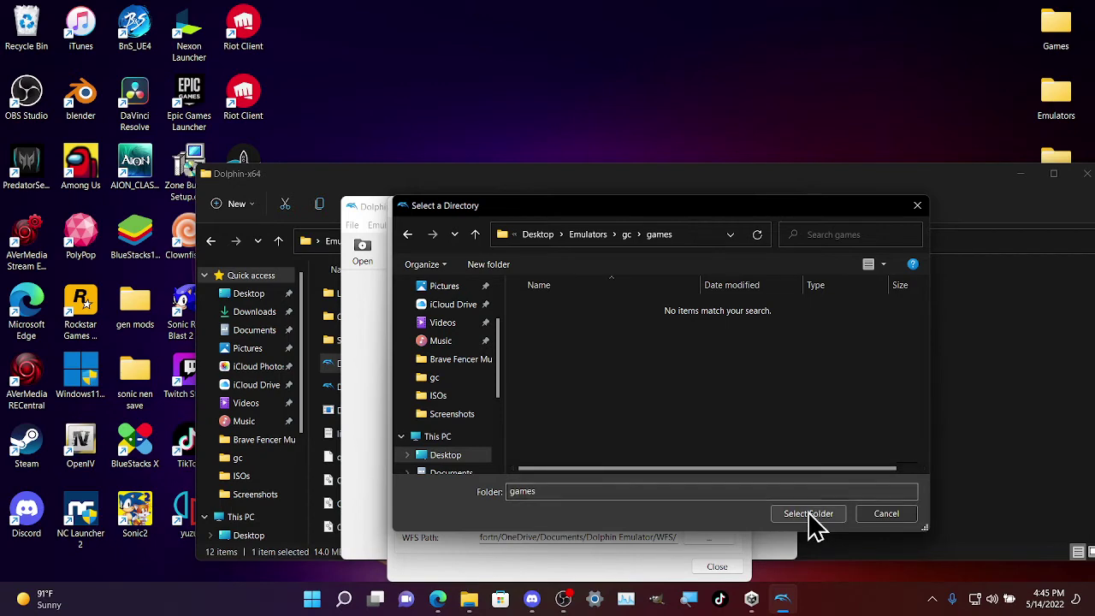
{"action": "left_click", "coordinate": [808, 515]}
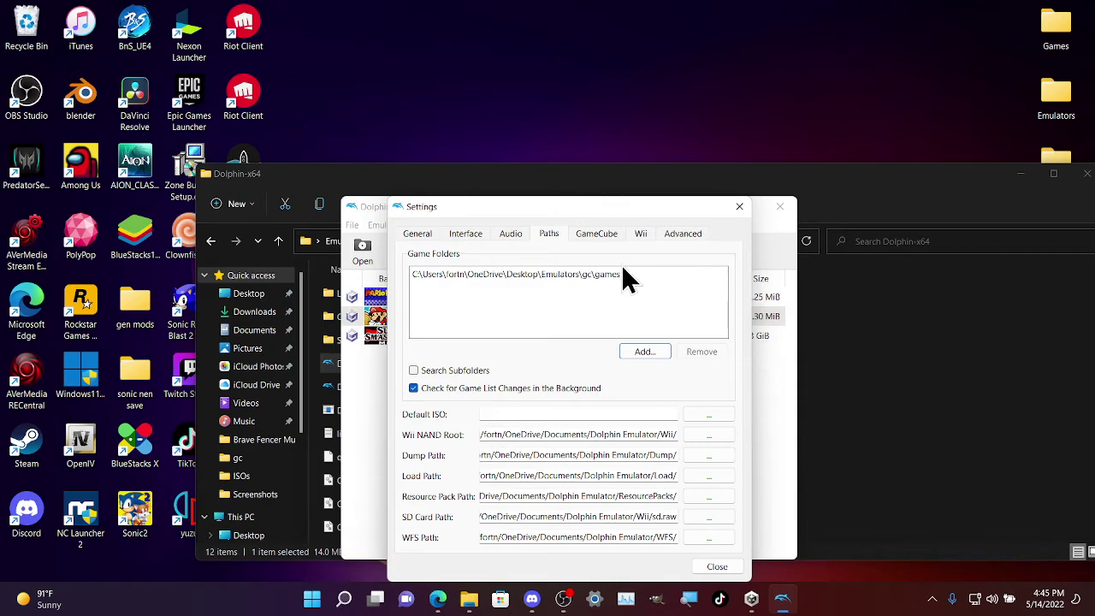
- Check the Wii settings, then set the GameCube Slot B device to GCI Folder and keep SP1 at <Nothing>
{"action": "left_click", "coordinate": [599, 234]}
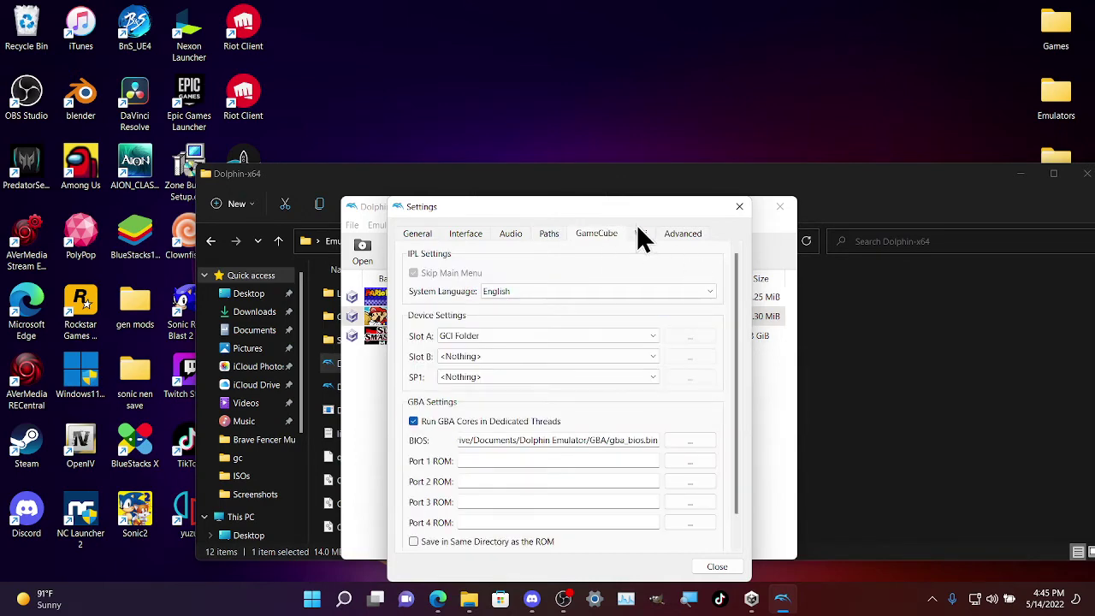
{"action": "left_click", "coordinate": [642, 234]}
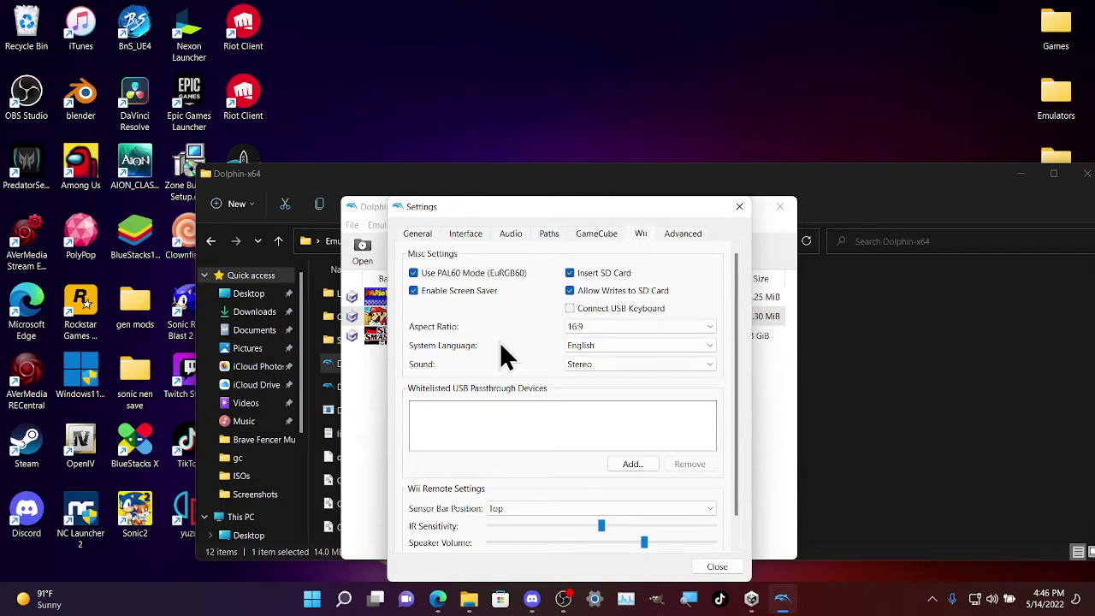
{"action": "left_click", "coordinate": [598, 232]}
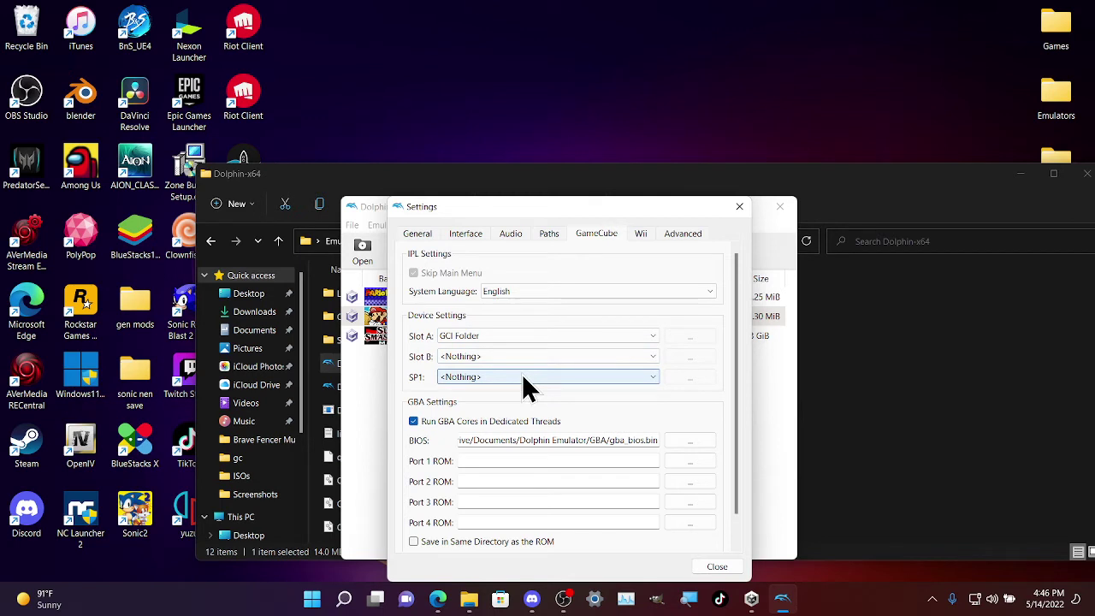
{"action": "left_click", "coordinate": [468, 359]}
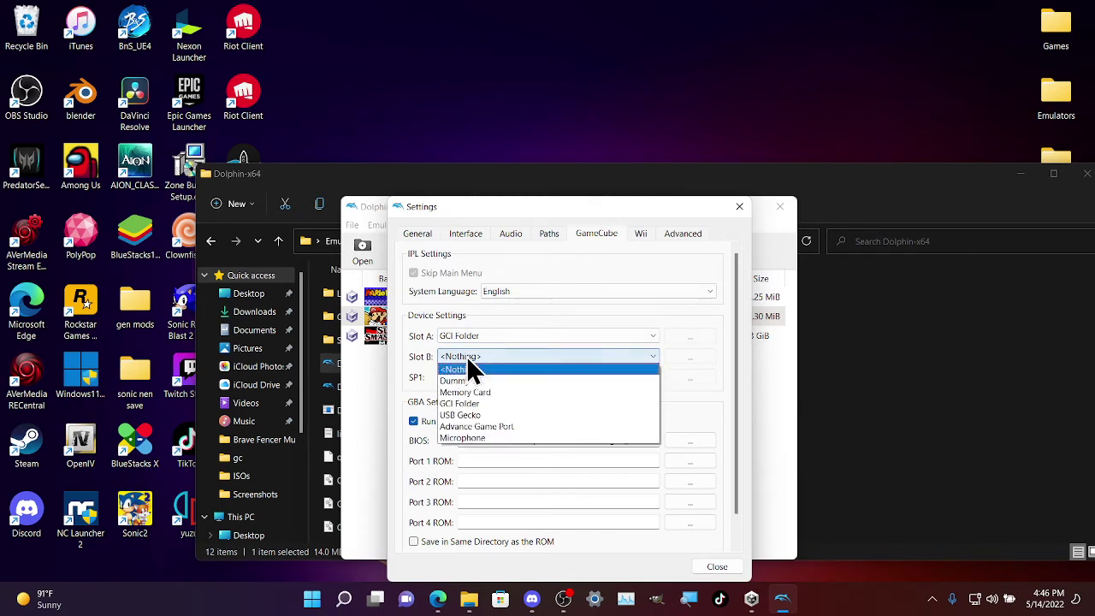
{"action": "left_click", "coordinate": [502, 404]}
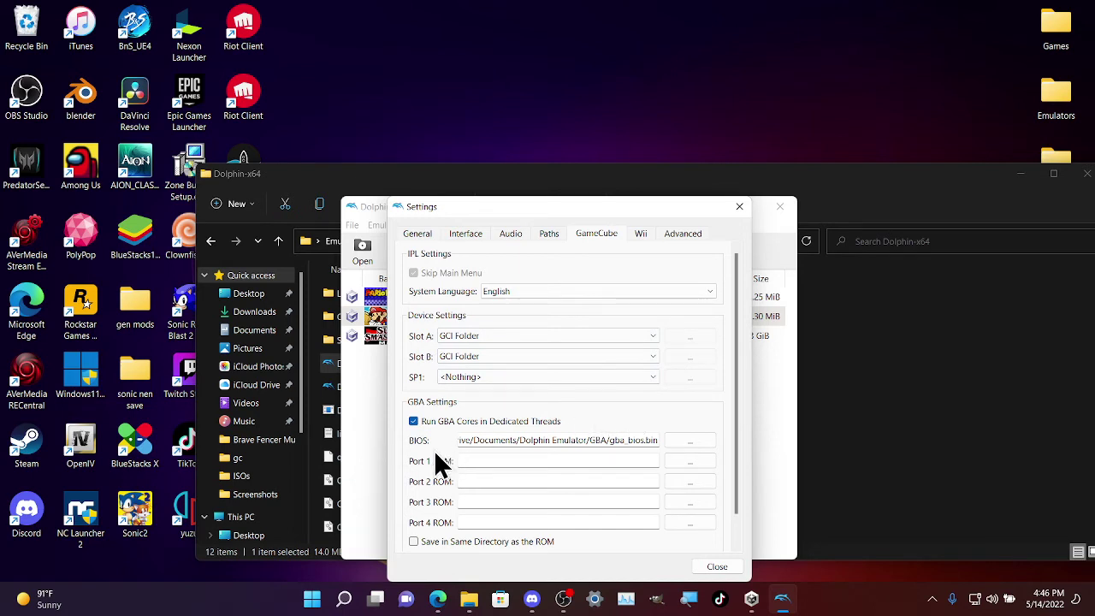
{"action": "left_click", "coordinate": [471, 377]}
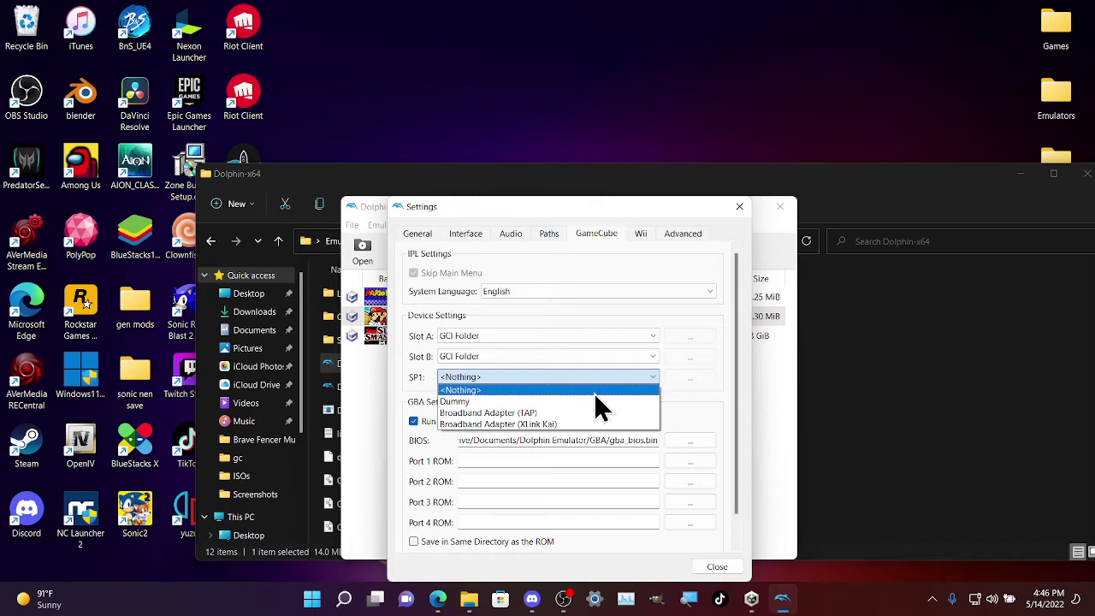
{"action": "left_click", "coordinate": [502, 391]}
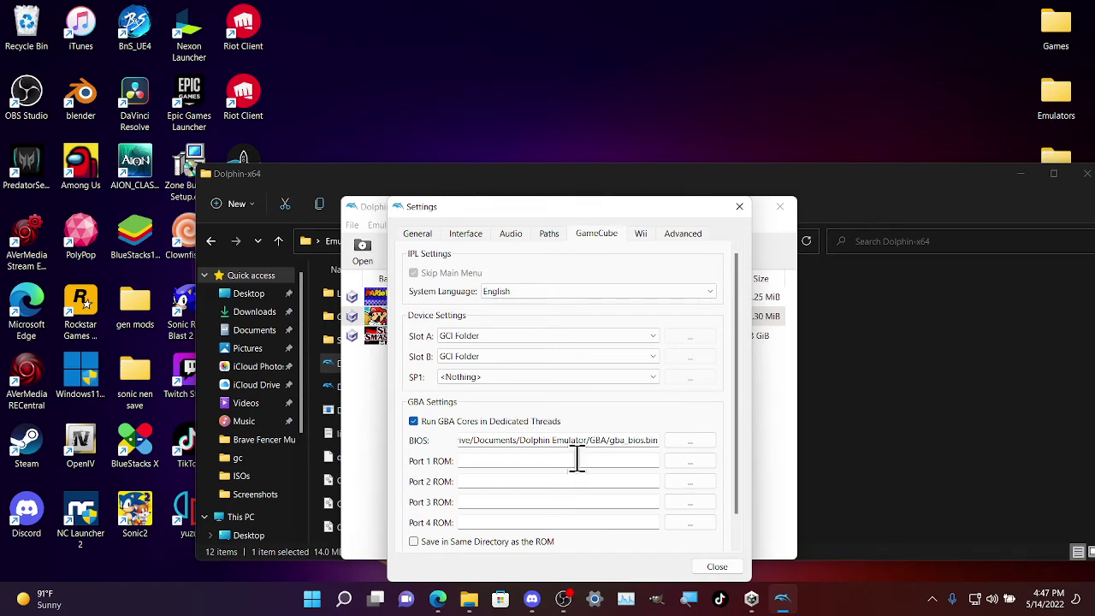
- Look through the advanced CPU, clock override, memory override and custom RTC options, then close the settings
{"action": "left_click", "coordinate": [676, 232]}
{"action": "scroll", "coordinate": [590, 393], "scroll_direction": "down", "scroll_amount": 3}
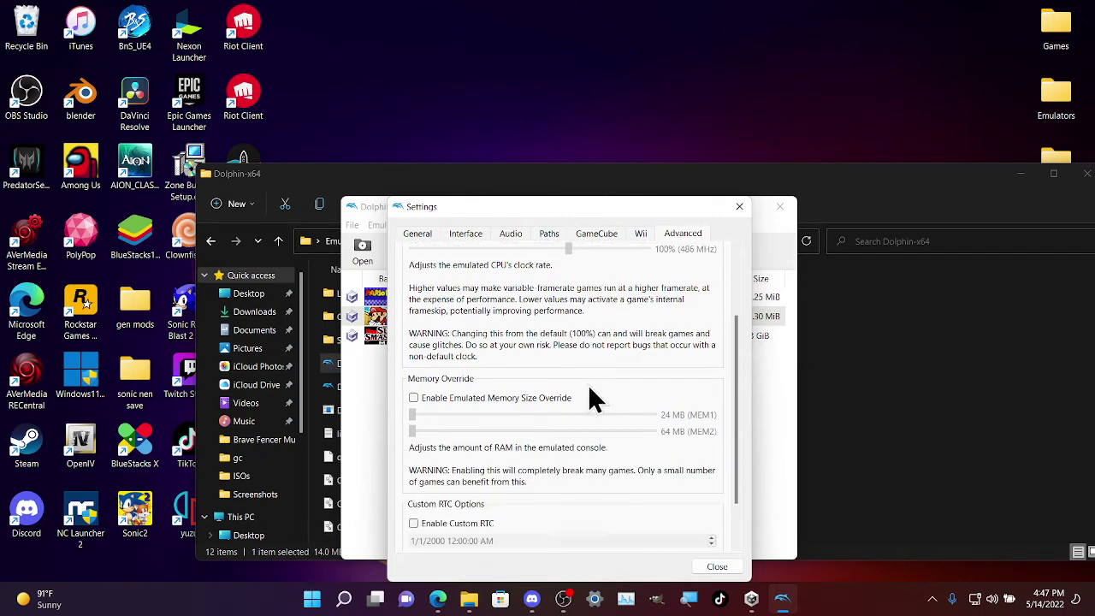
{"action": "scroll", "coordinate": [589, 396], "scroll_direction": "down", "scroll_amount": 1}
{"action": "scroll", "coordinate": [592, 398], "scroll_direction": "up", "scroll_amount": 4}
{"action": "scroll", "coordinate": [592, 398], "scroll_direction": "down", "scroll_amount": 1}
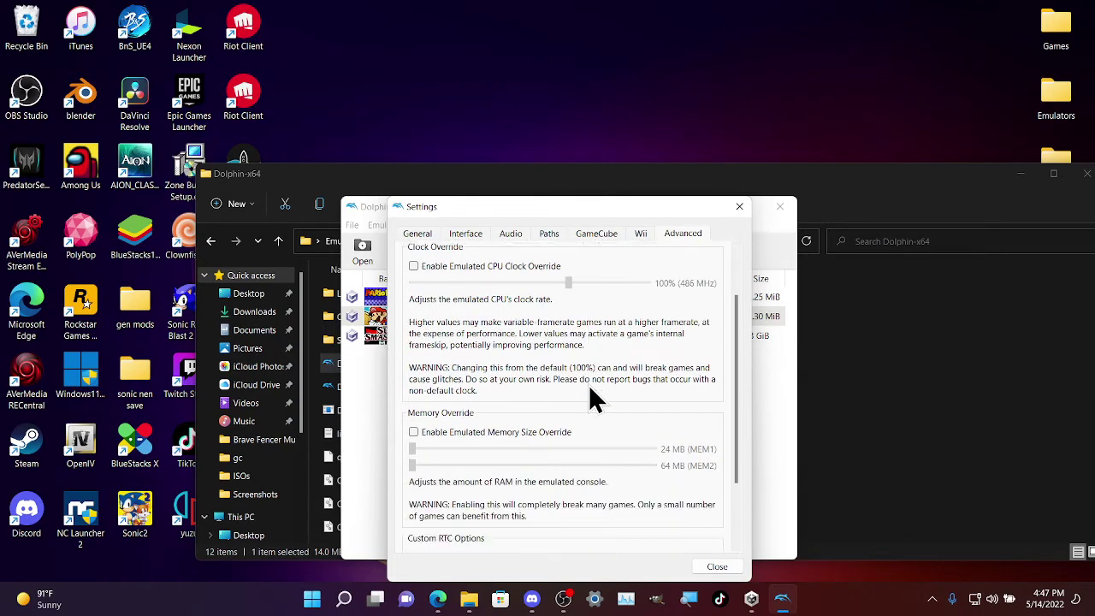
{"action": "scroll", "coordinate": [592, 398], "scroll_direction": "down", "scroll_amount": 1}
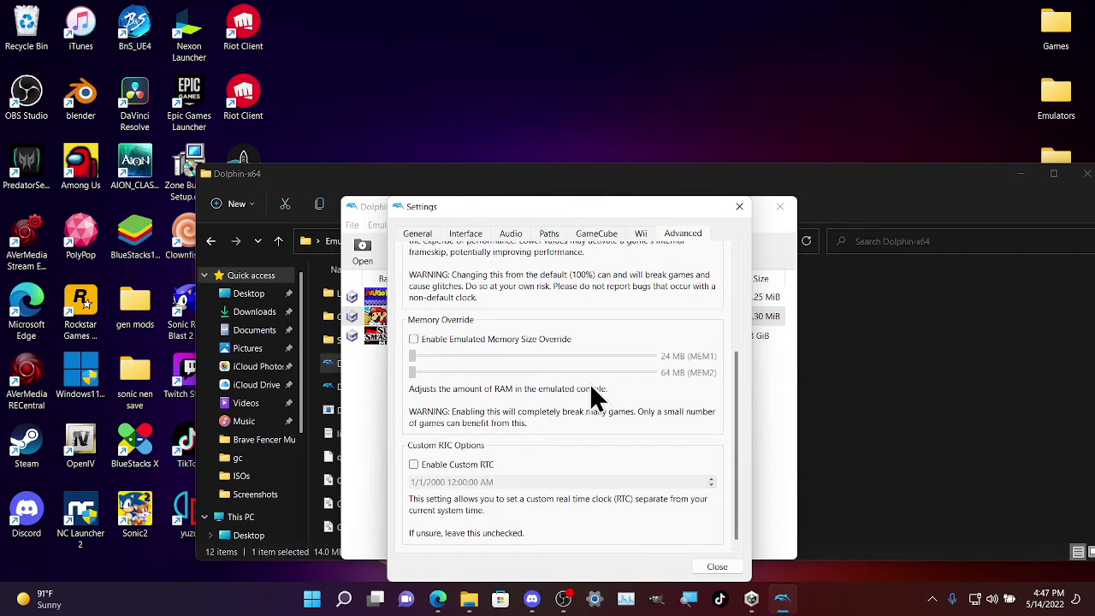
{"action": "scroll", "coordinate": [594, 397], "scroll_direction": "up", "scroll_amount": 2}
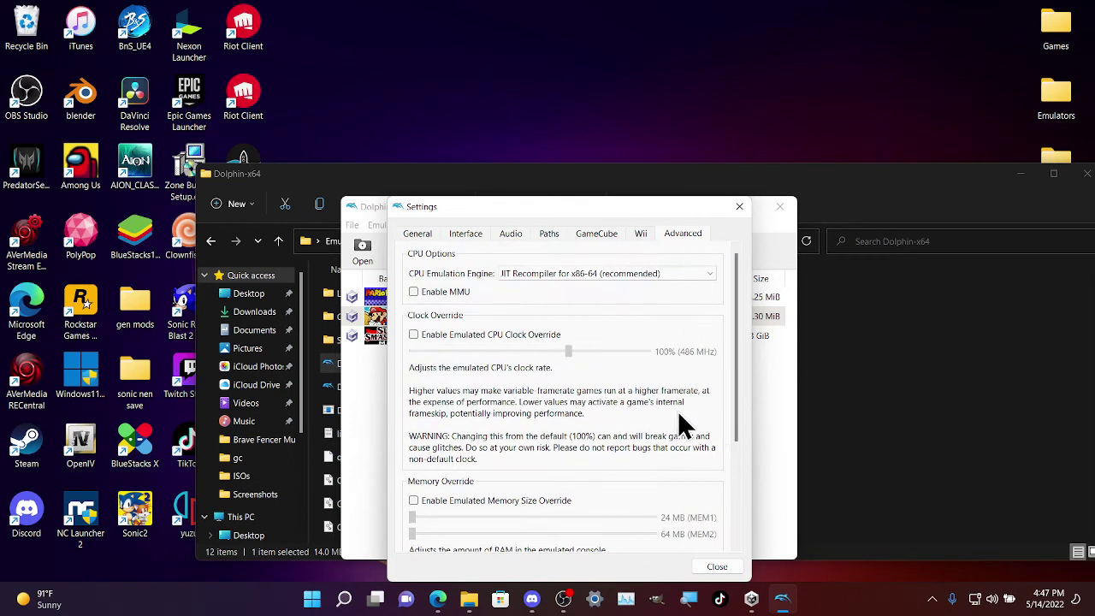
{"action": "left_click", "coordinate": [717, 569]}
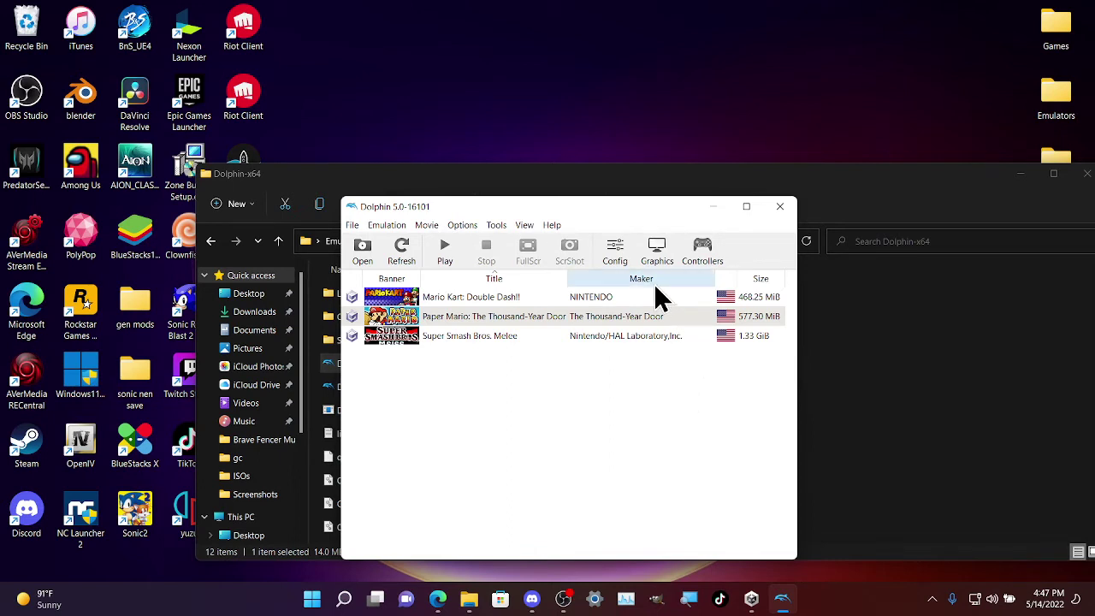
- Launch Super Smash Bros. Melee from the game list, acknowledging the NKit disc image risks to continue
{"action": "double_click", "coordinate": [391, 336]}
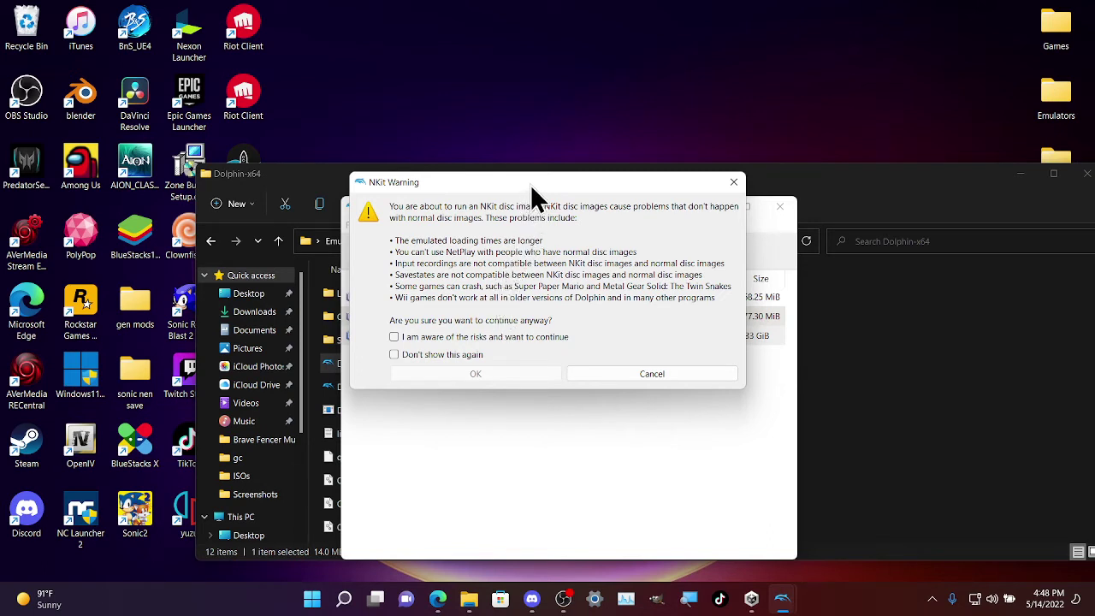
{"action": "left_click_drag", "start_coordinate": [530, 181], "coordinate": [548, 291]}
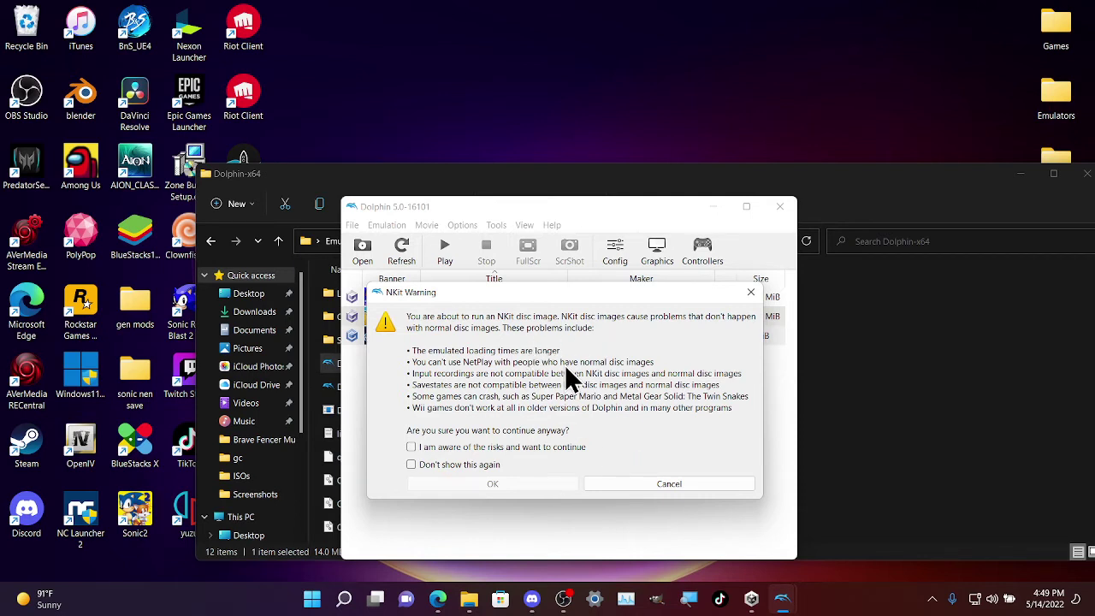
{"action": "left_click", "coordinate": [410, 447]}
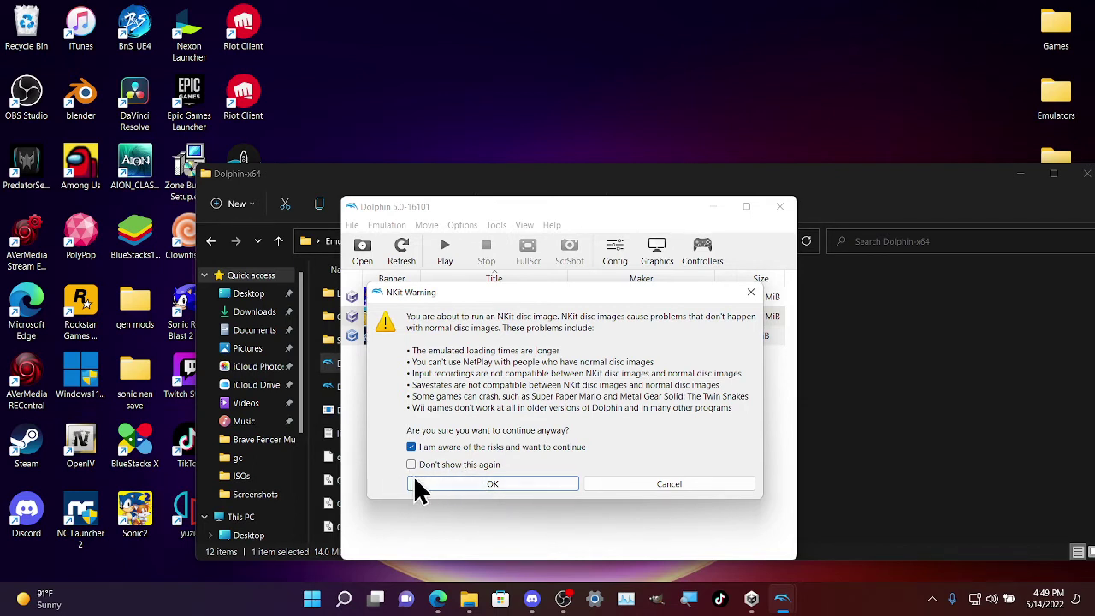
{"action": "left_click", "coordinate": [493, 484]}
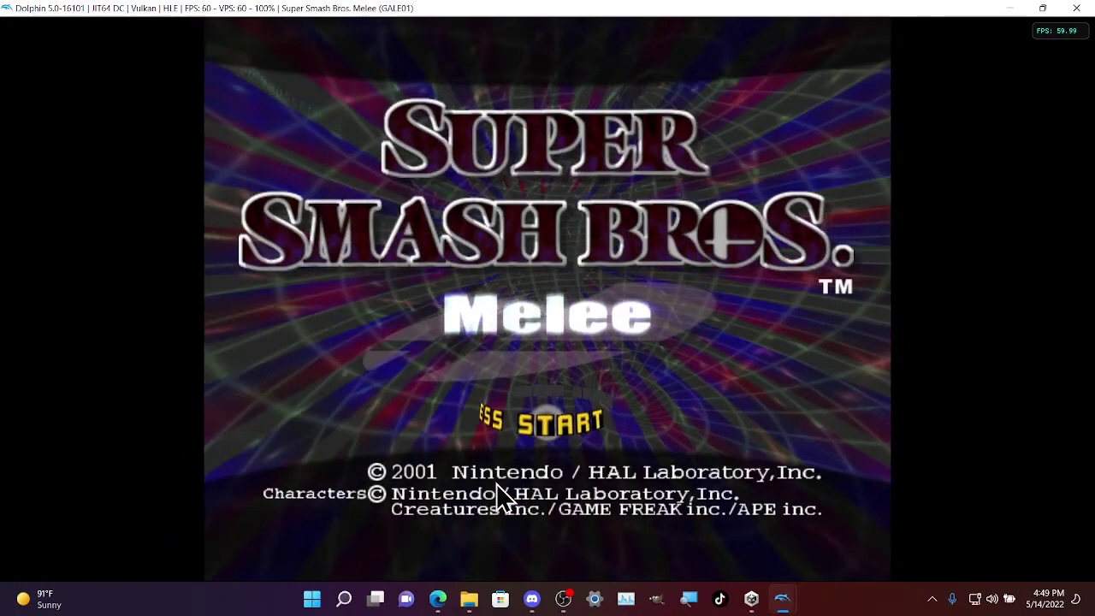
- Start the game from its title screen and enter Melee under VS. Mode to reach character selection
{"action": "key", "text": "Return"}
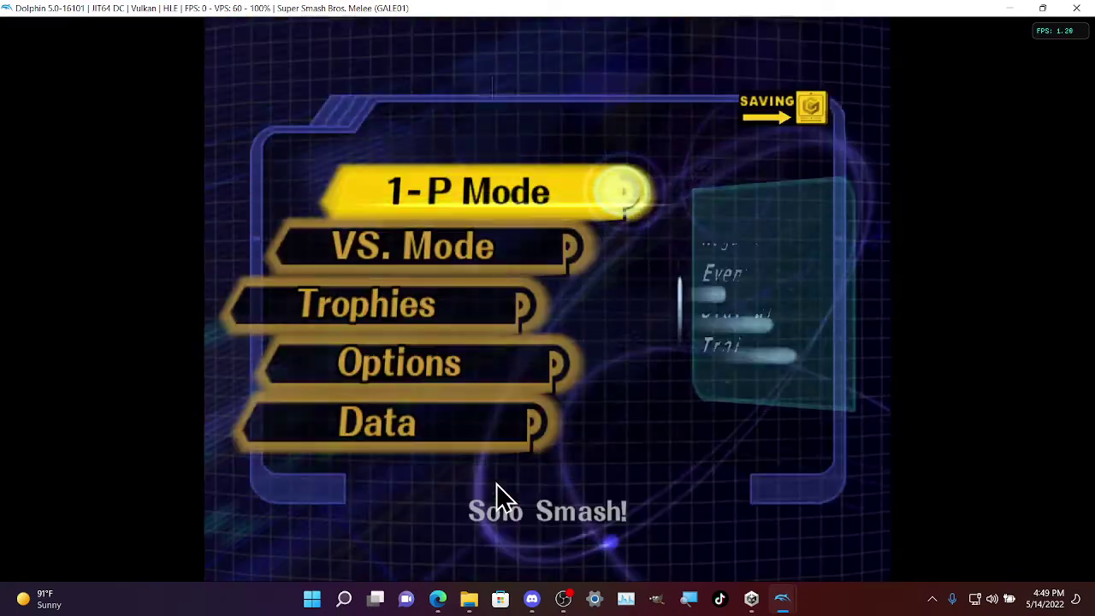
{"action": "key", "text": "Down"}
{"action": "key", "text": "Up"}
{"action": "key", "text": "Down"}
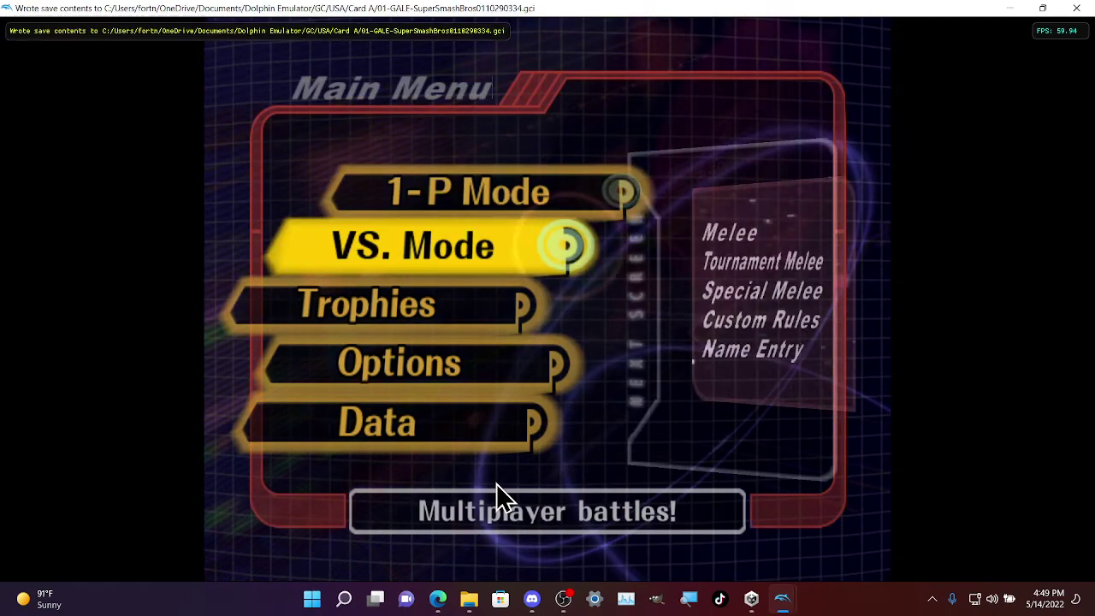
{"action": "key", "text": "Return"}
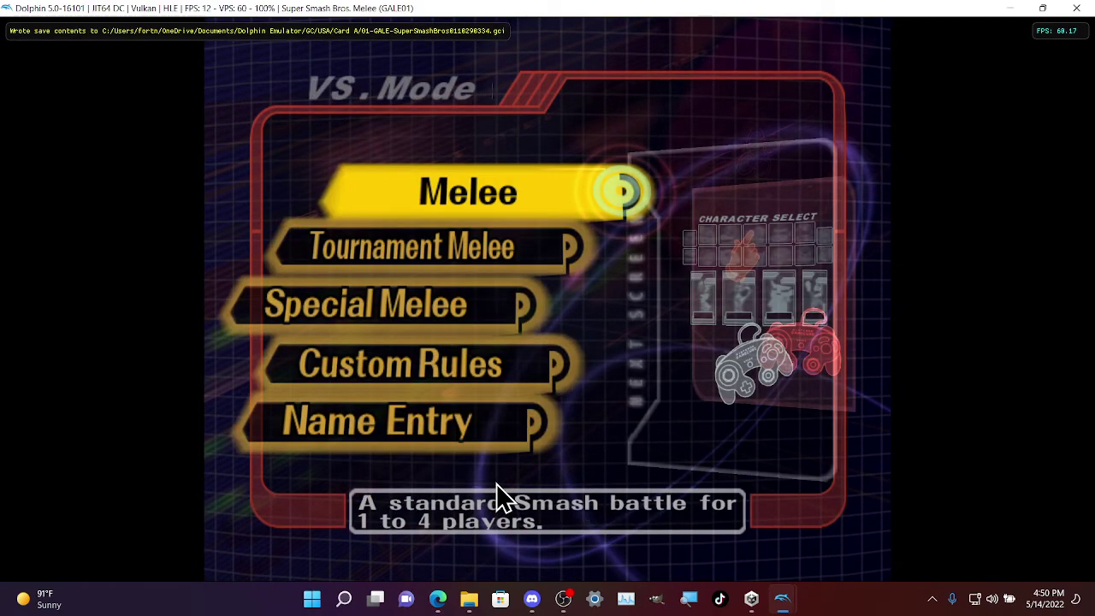
{"action": "key", "text": "Return"}
- Preview the fighters in the second roster row, from Ness across to Link, with the player 1 token
{"action": "key", "text": "Up"}
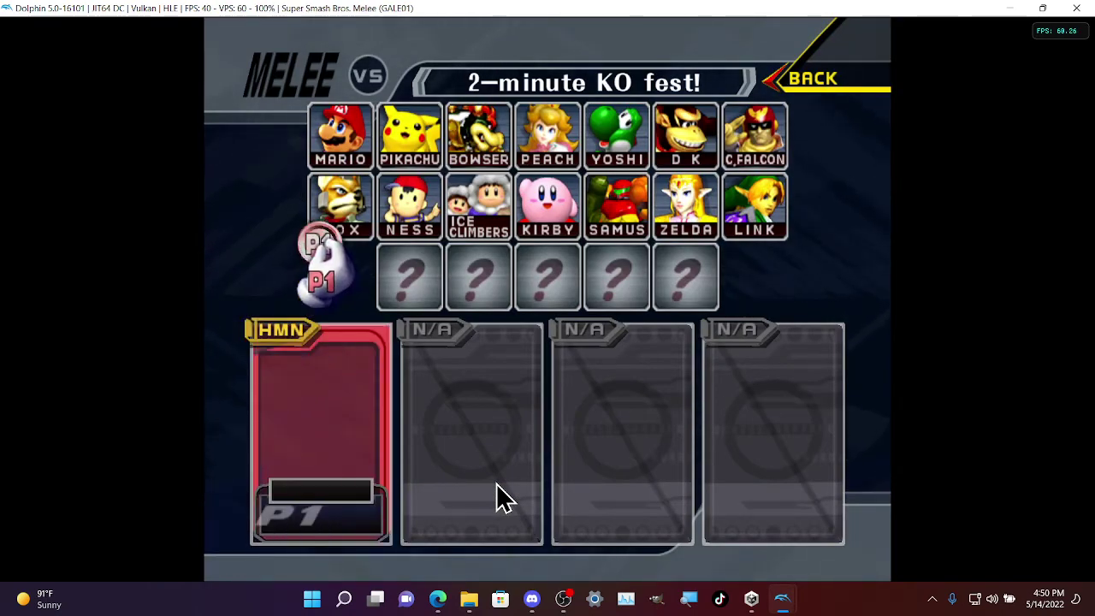
{"action": "key", "text": "Right"}
{"action": "key", "text": "Left"}
{"action": "key", "text": "Right"}
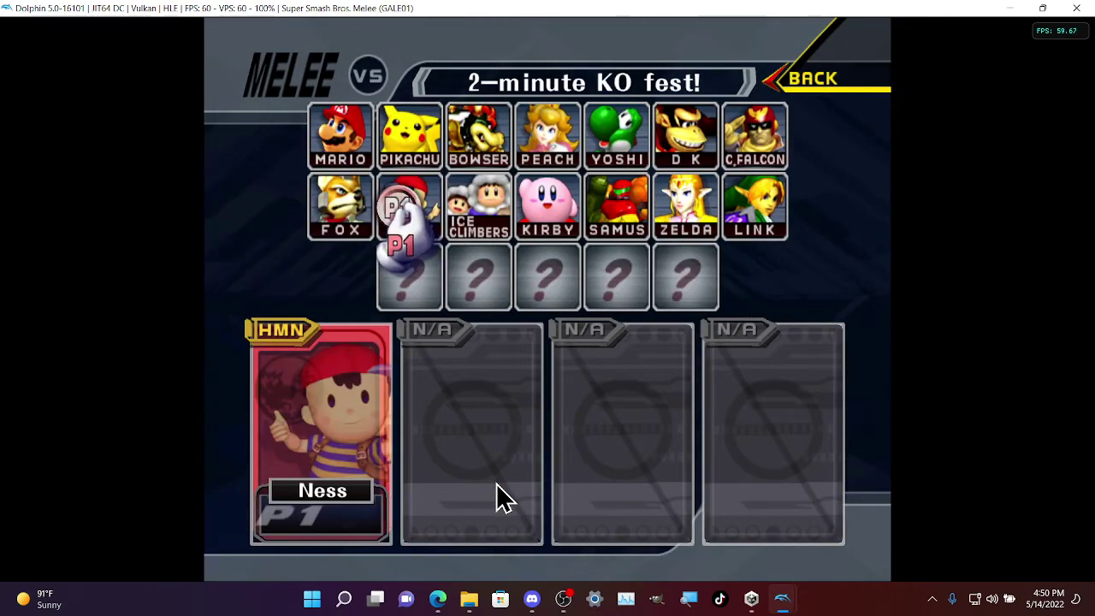
{"action": "key", "text": "Right"}
{"action": "key", "text": "Right"}
{"action": "key", "text": "Right"}
{"action": "key", "text": "Right"}
{"action": "key", "text": "Right"}
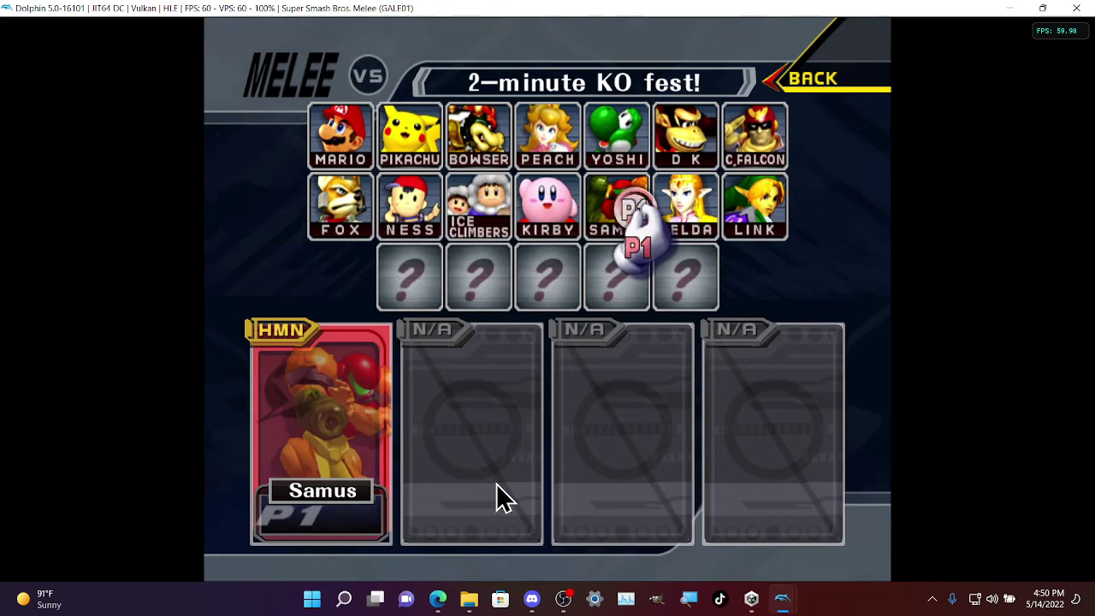
{"action": "key", "text": "Left"}
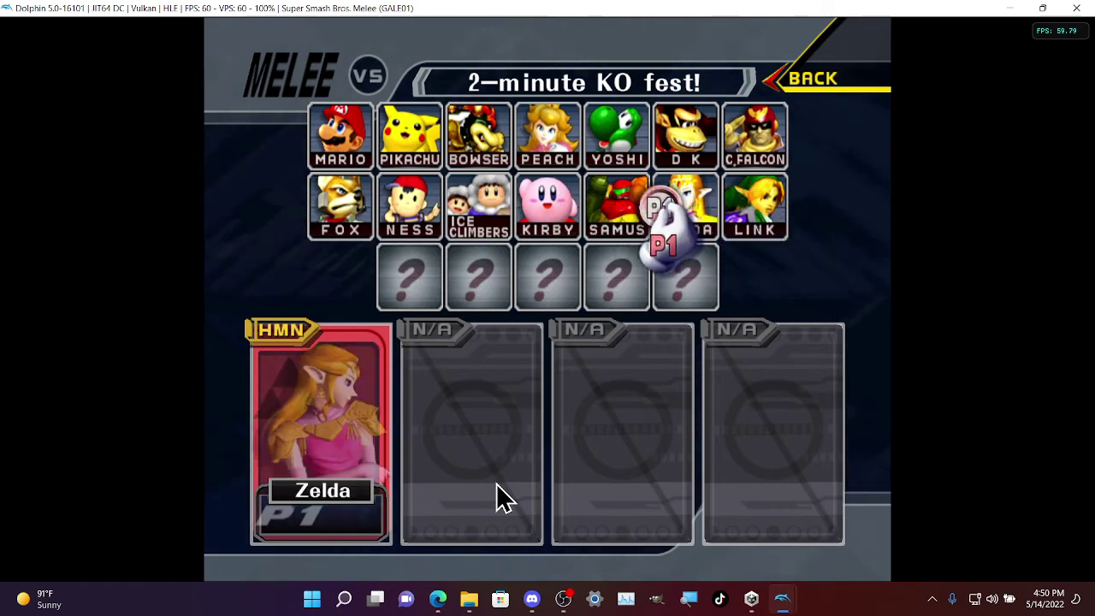
{"action": "key", "text": "Right"}
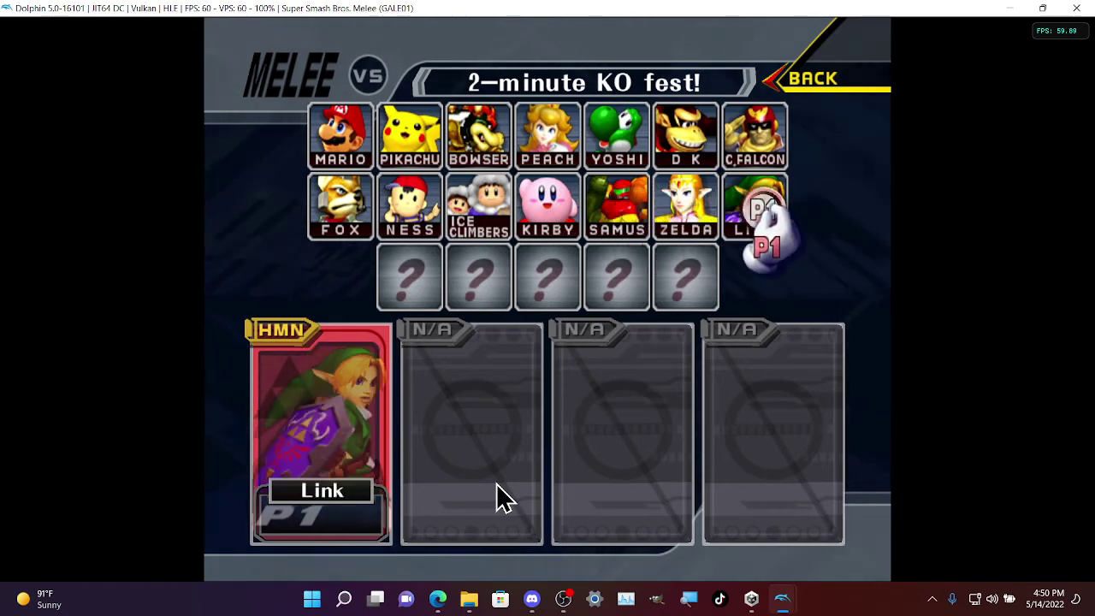
{"action": "key", "text": "Left"}
{"action": "key", "text": "Right"}
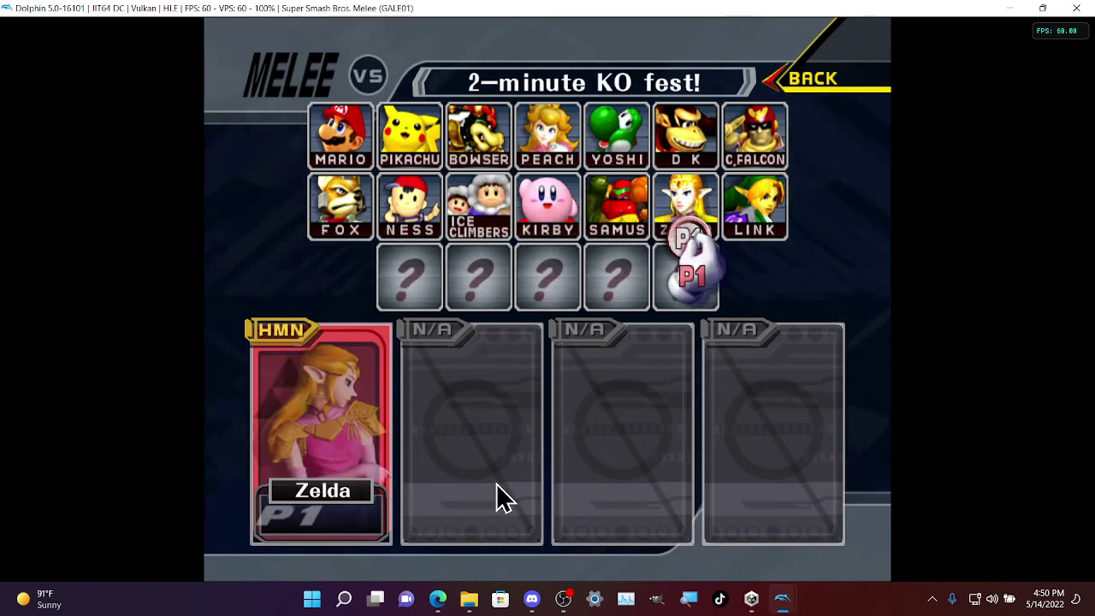
{"action": "key", "text": "Left"}
{"action": "key", "text": "Right"}
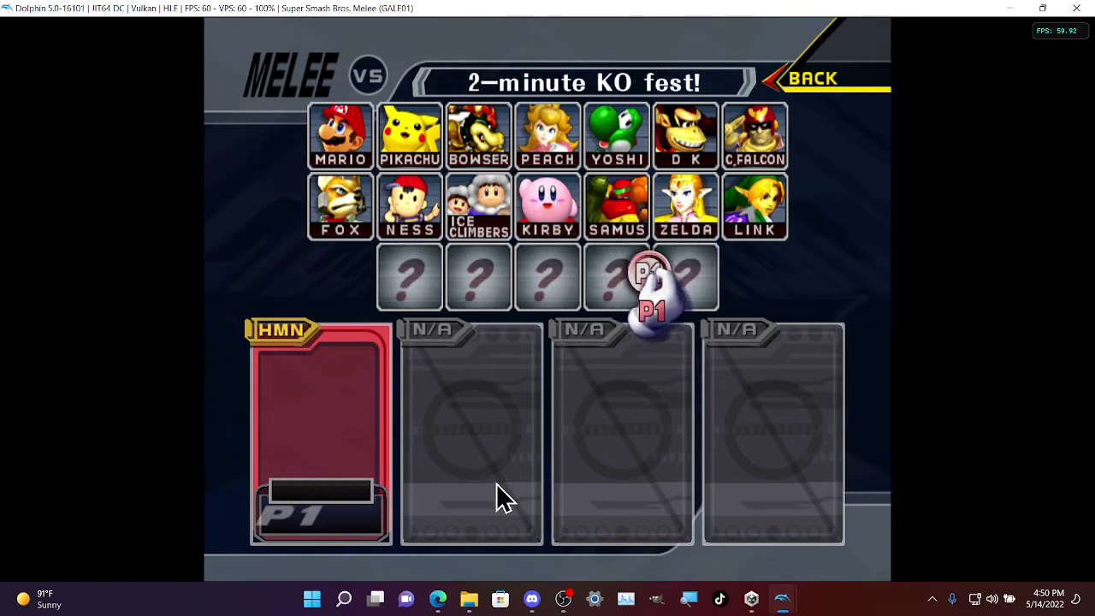
- Place the player 1 token on Peach to choose her as the fighter
{"action": "key", "text": "Up"}
{"action": "key", "text": "Left"}
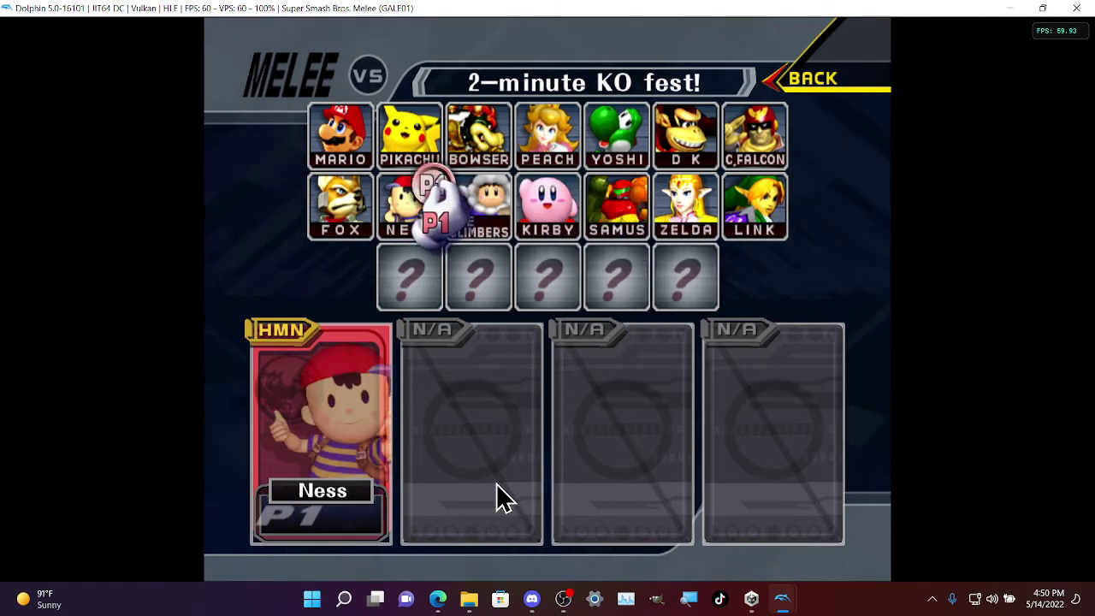
{"action": "key", "text": "Left"}
{"action": "key", "text": "Right"}
{"action": "key", "text": "Left"}
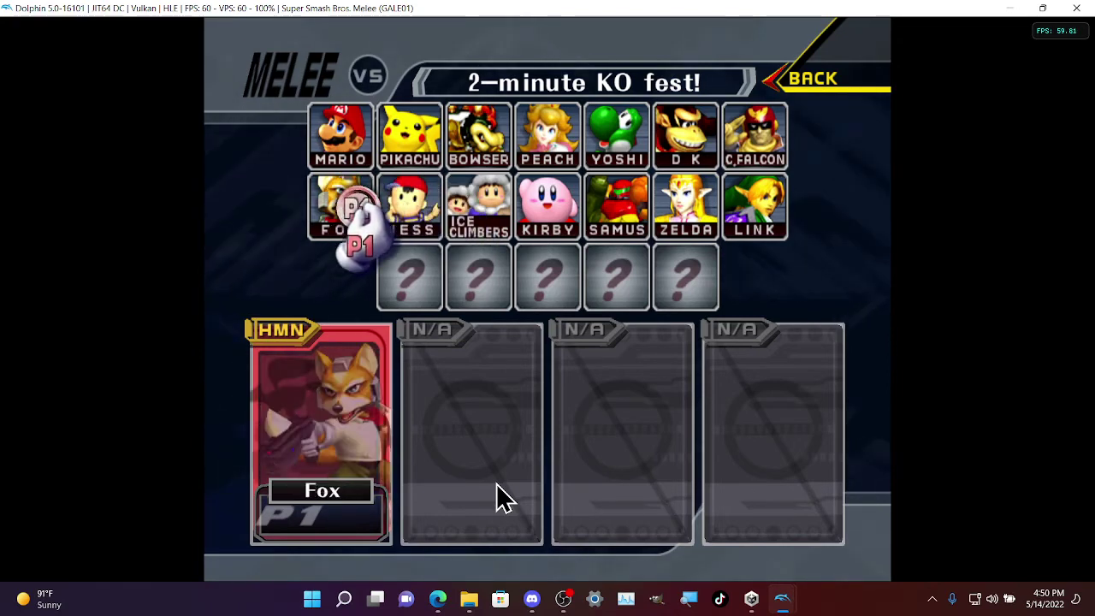
{"action": "key", "text": "Up"}
{"action": "key", "text": "Right"}
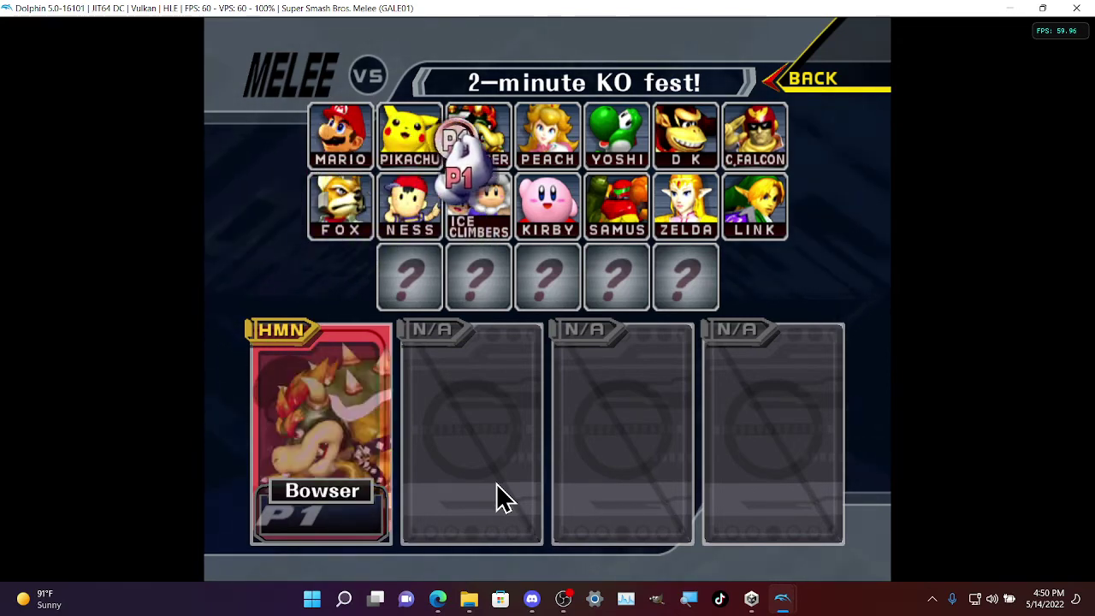
{"action": "key", "text": "Right"}
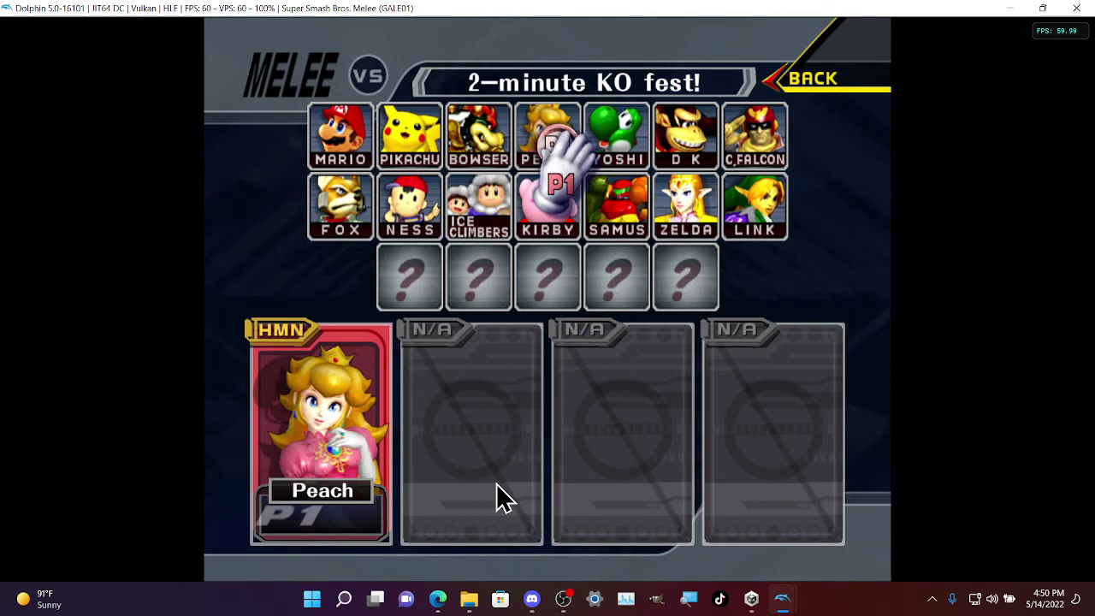
- Set the second player slot to a CPU opponent, toggling the slot until it is assigned Mario
{"action": "key", "text": "Down"}
{"action": "key", "text": "Left"}
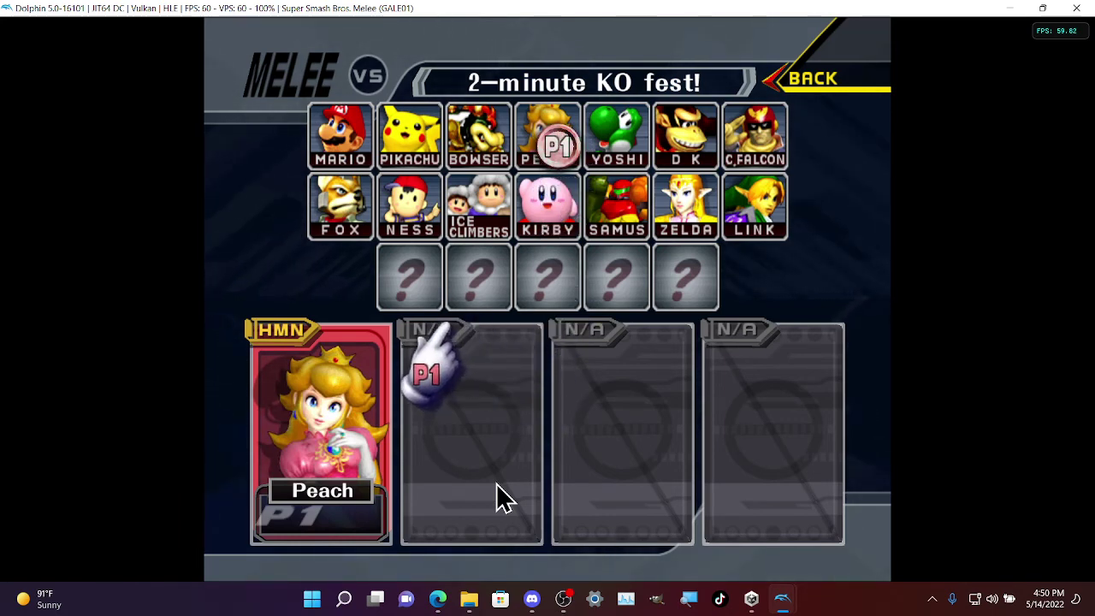
{"action": "key", "text": "Left"}
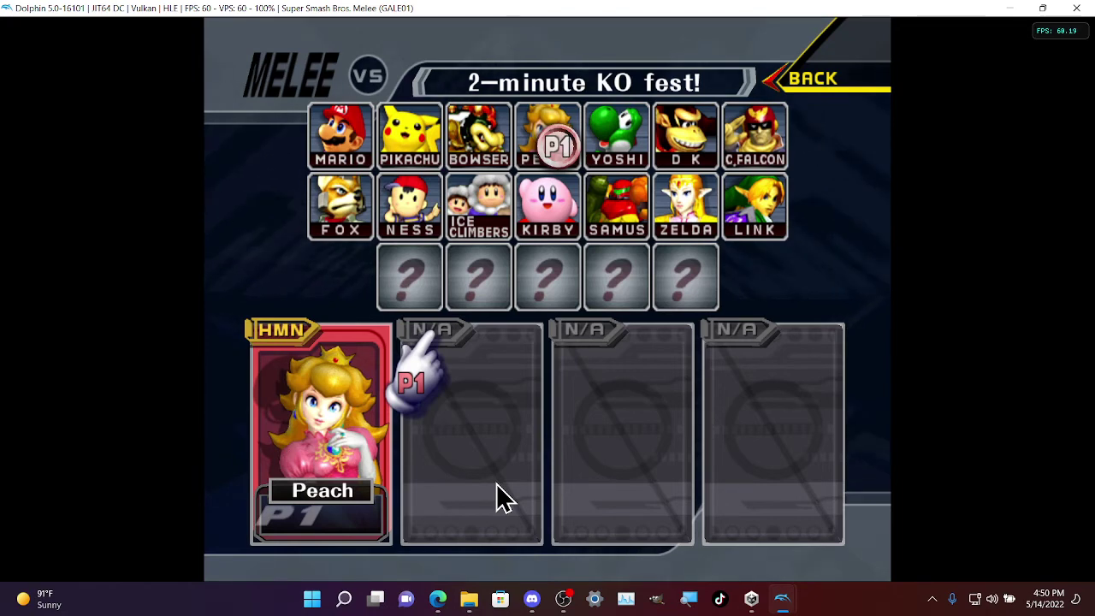
{"action": "key", "text": "x"}
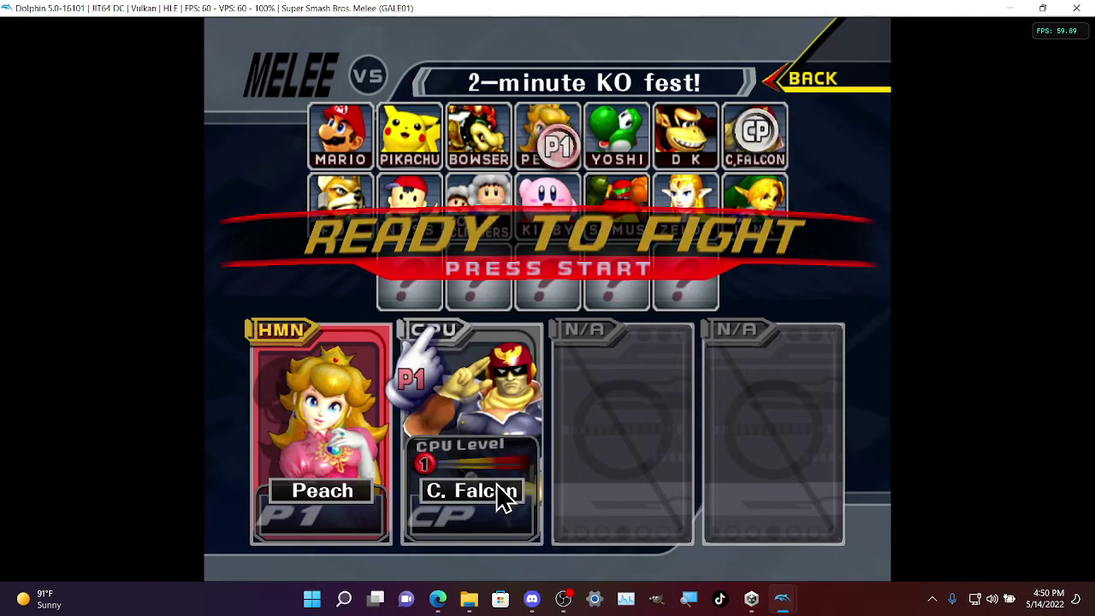
{"action": "key", "text": "z"}
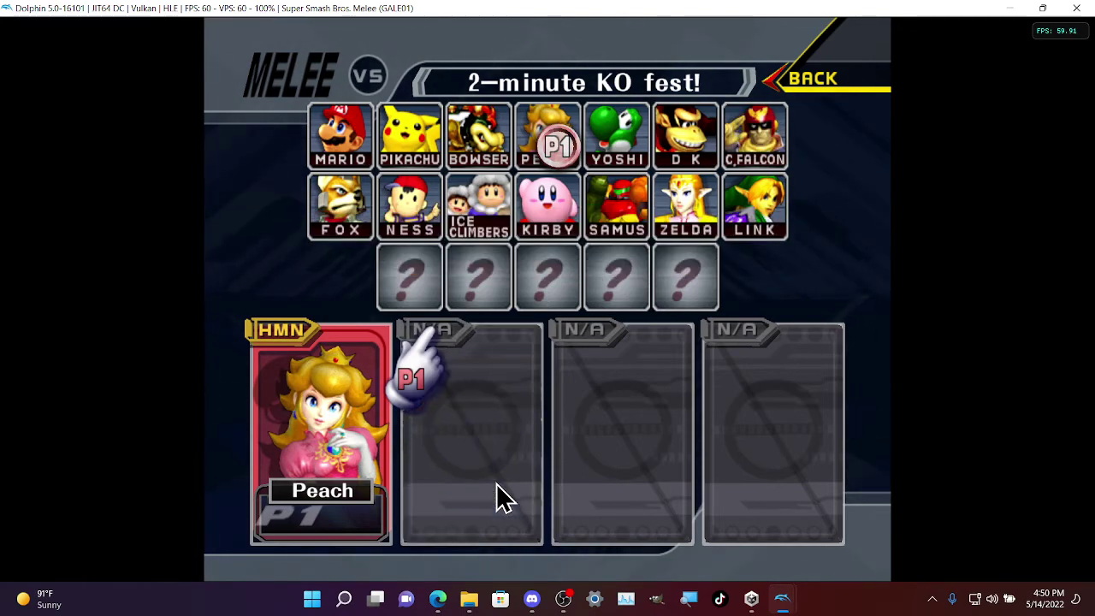
{"action": "key", "text": "x"}
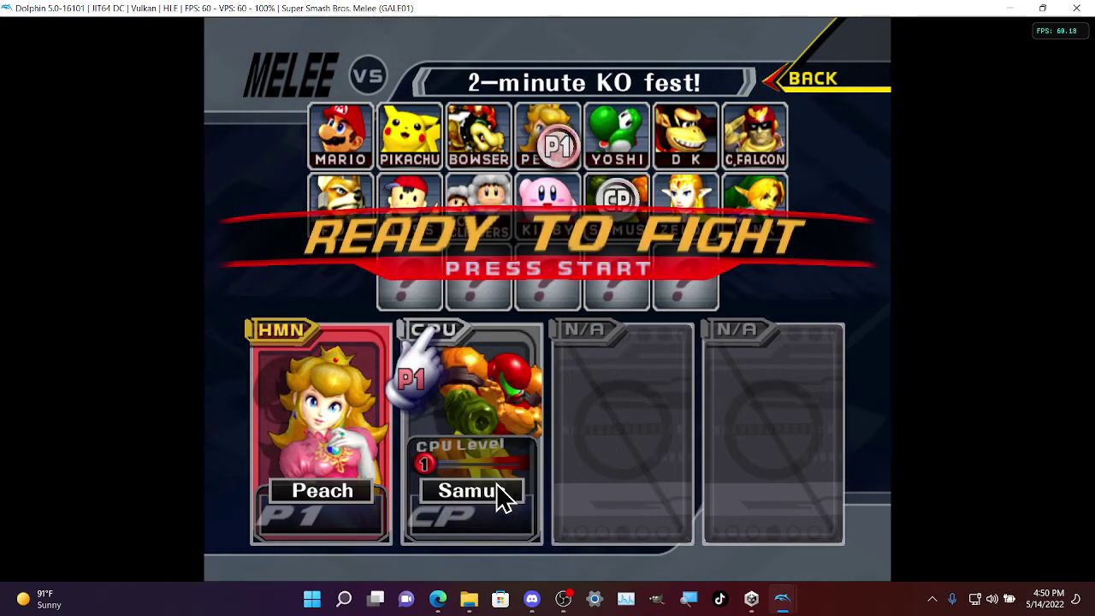
{"action": "key", "text": "x"}
{"action": "key", "text": "x"}
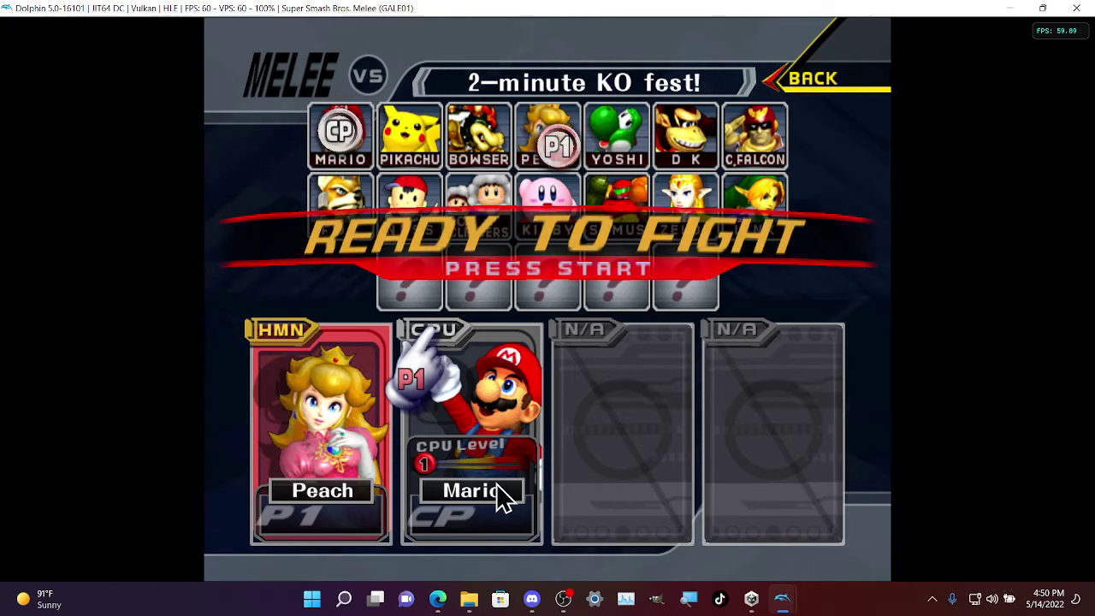
- Proceed to stage selection and start the match on the castle stage beside Kongo Jungle
{"action": "key", "text": "Return"}
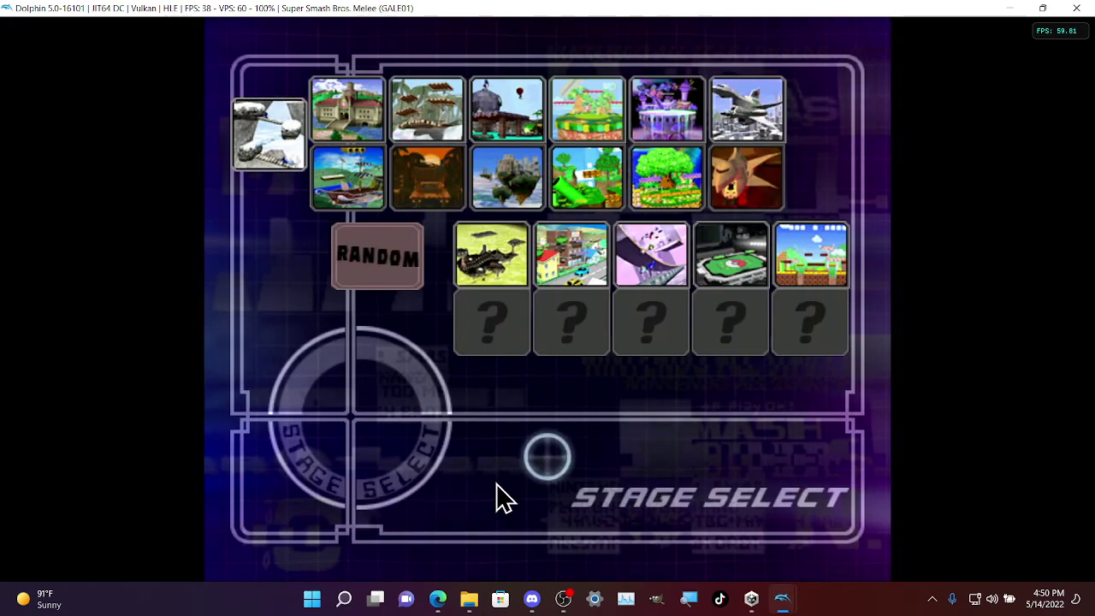
{"action": "key", "text": "Right"}
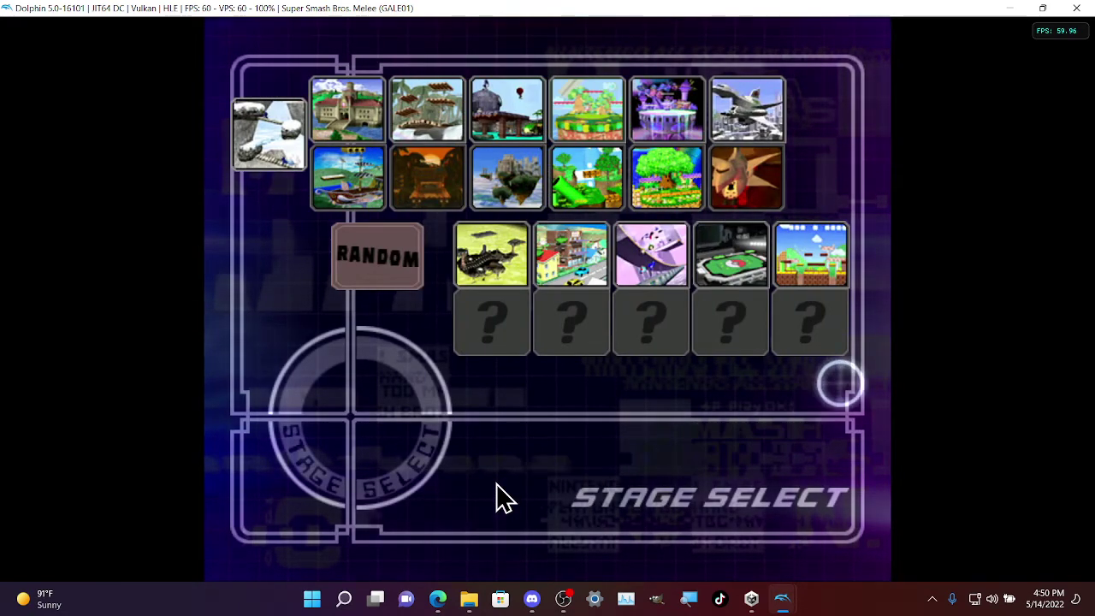
{"action": "key", "text": "Left"}
{"action": "key", "text": "Right"}
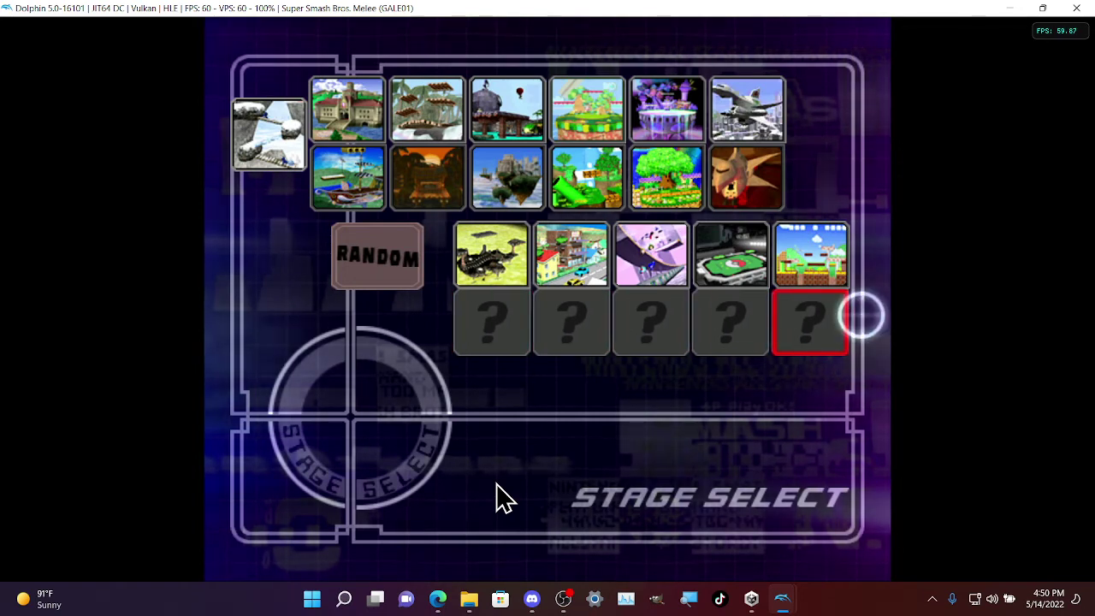
{"action": "key", "text": "Up"}
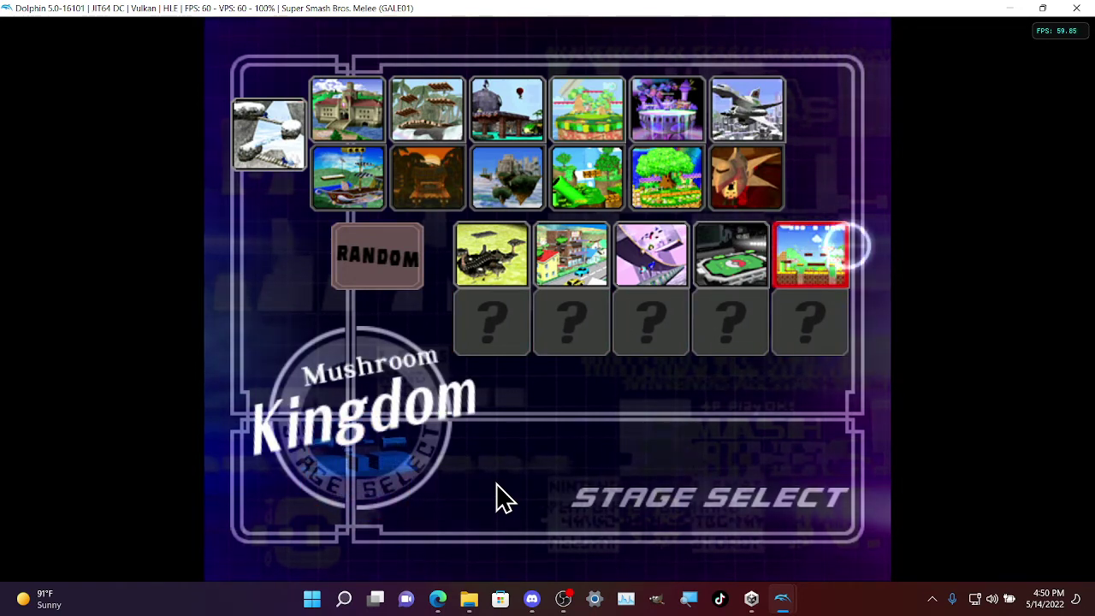
{"action": "key", "text": "Left"}
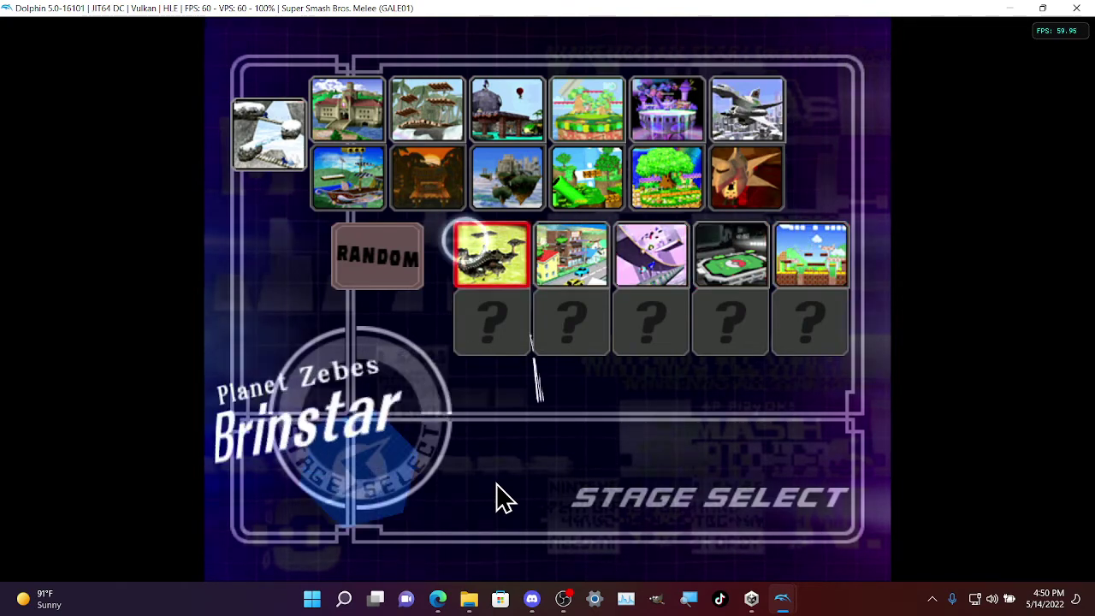
{"action": "key", "text": "Up"}
{"action": "key", "text": "Right"}
{"action": "key", "text": "Right"}
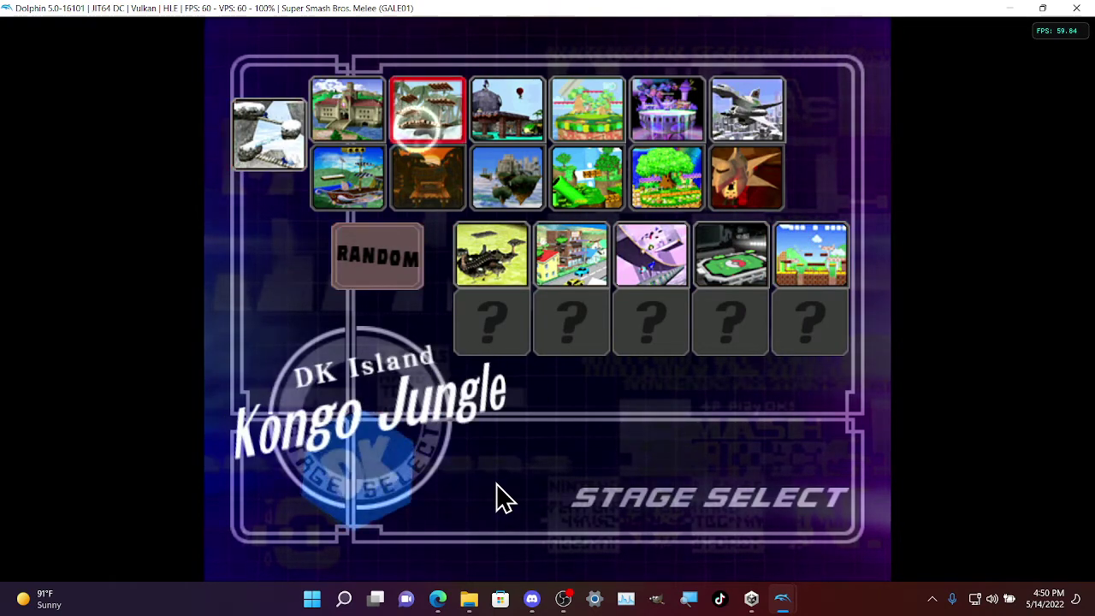
{"action": "key", "text": "Left"}
{"action": "key", "text": "Down"}
{"action": "key", "text": "Up"}
{"action": "key", "text": "x"}
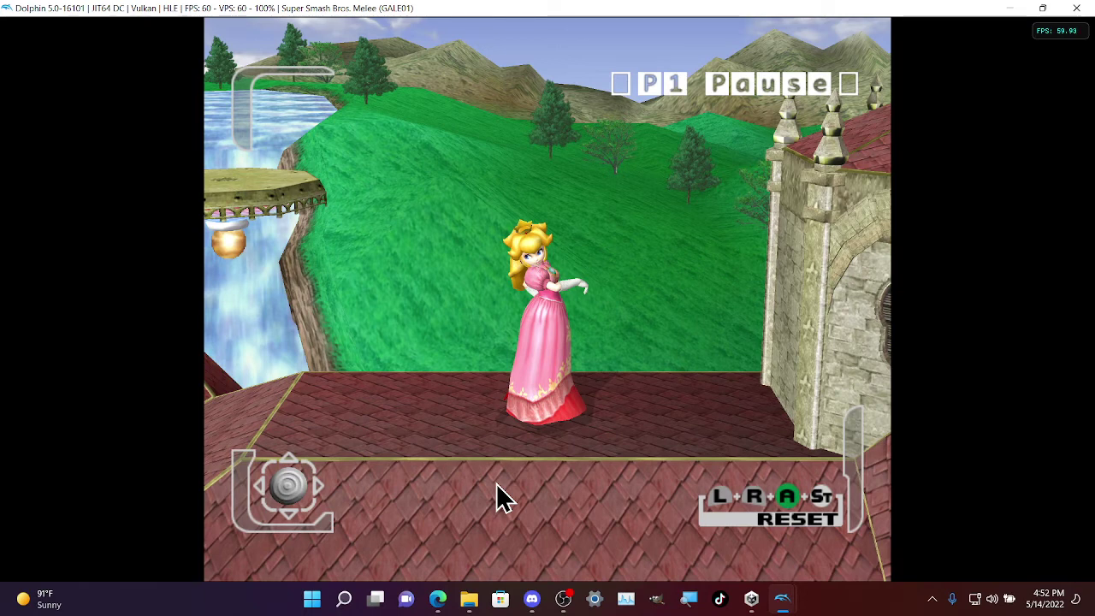
- Stop the Super Smash Bros. Melee emulation and launch Mario Kart: Double Dash!!, acknowledging the NKit disc image risks
{"action": "left_click", "coordinate": [1077, 7]}
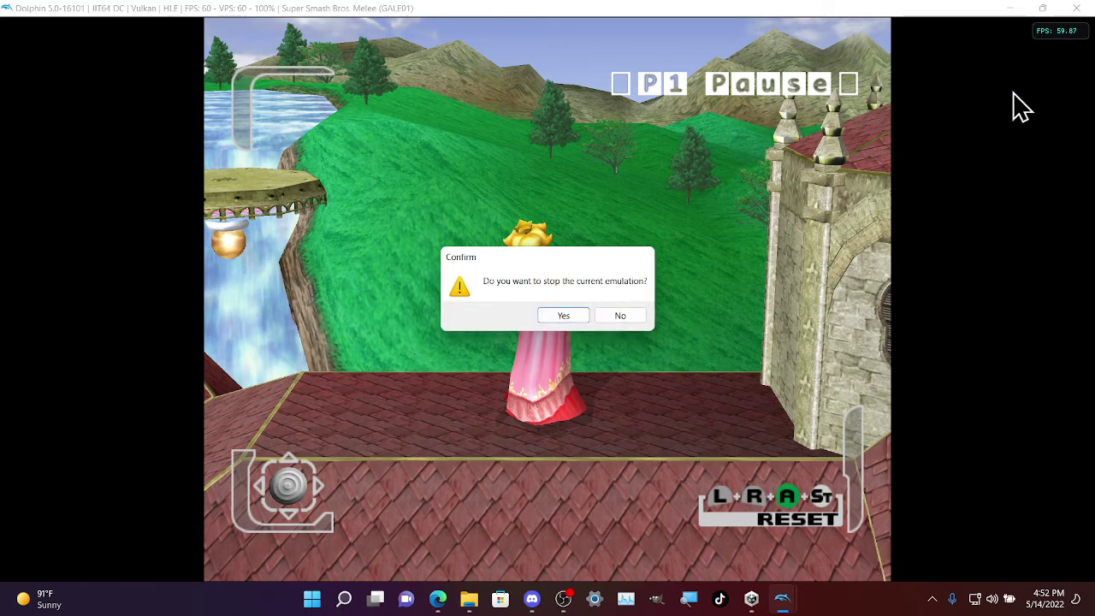
{"action": "left_click", "coordinate": [564, 316]}
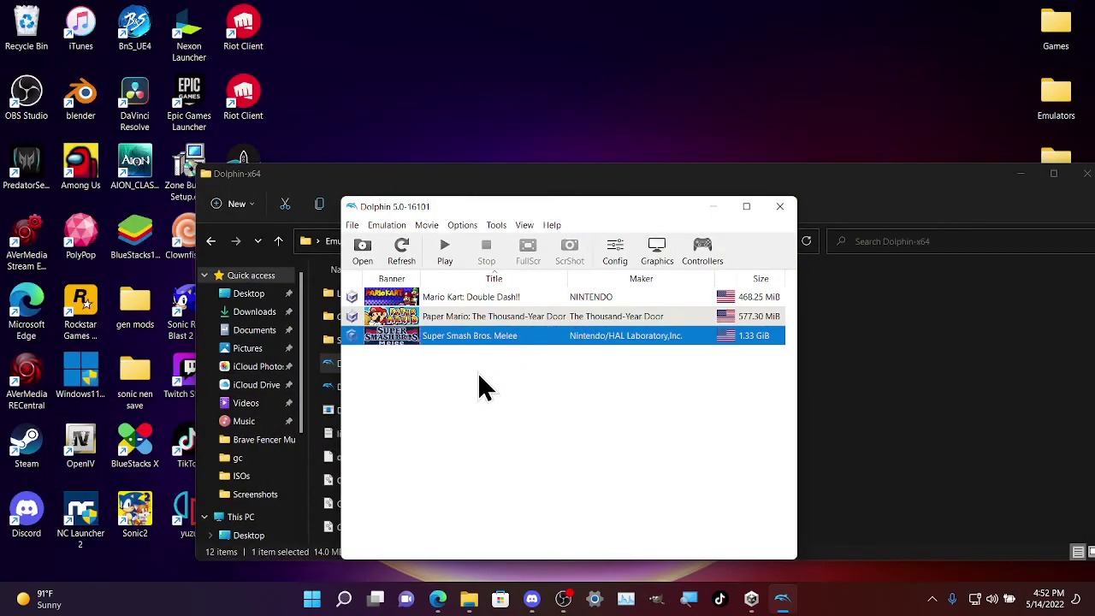
{"action": "double_click", "coordinate": [394, 295]}
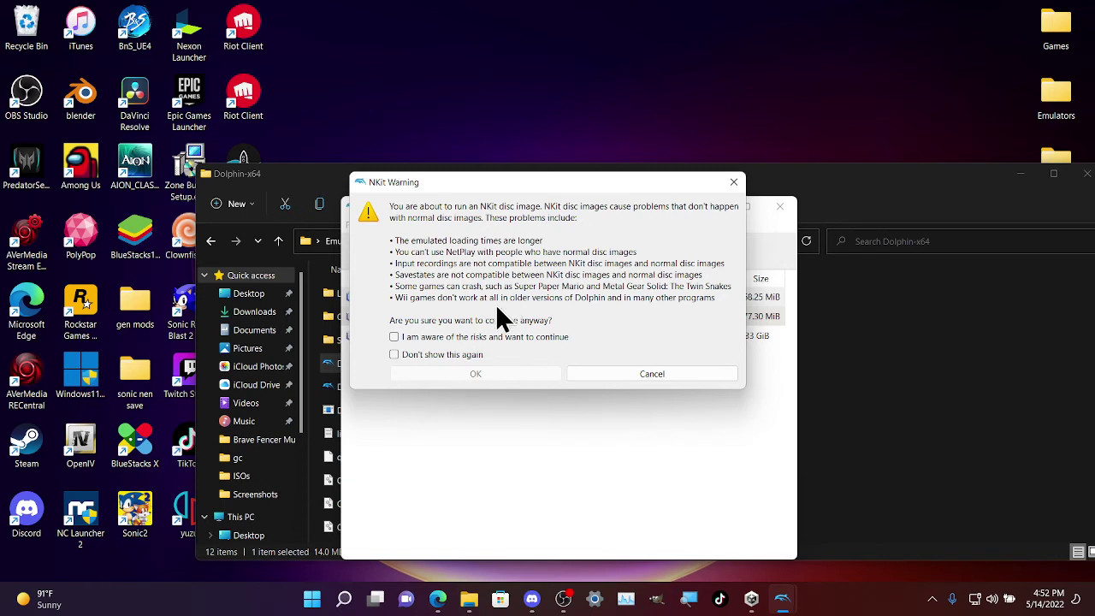
{"action": "left_click", "coordinate": [395, 336]}
{"action": "left_click", "coordinate": [500, 375]}
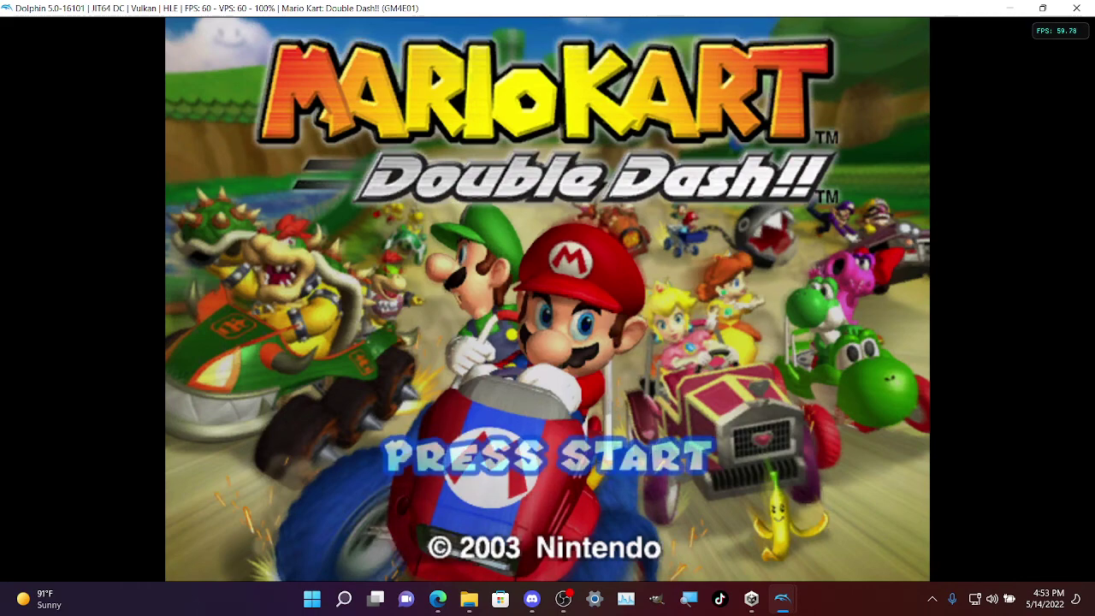
- Start from the Mario Kart title screen and create save data on the Memory Card in Slot A
{"action": "key", "text": "Return"}
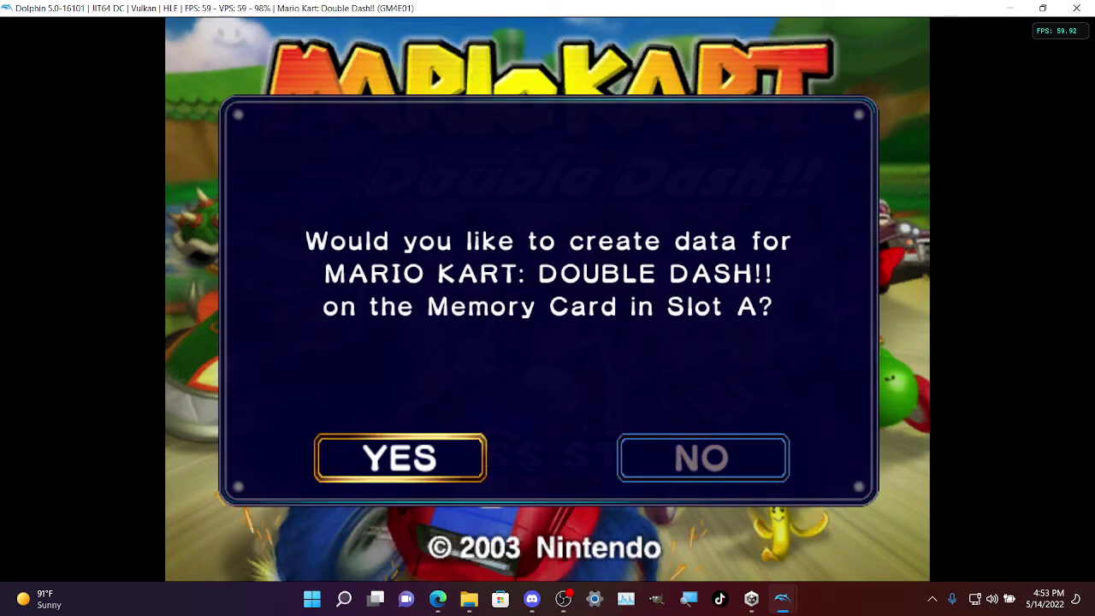
{"action": "key", "text": "Right"}
{"action": "key", "text": "Left"}
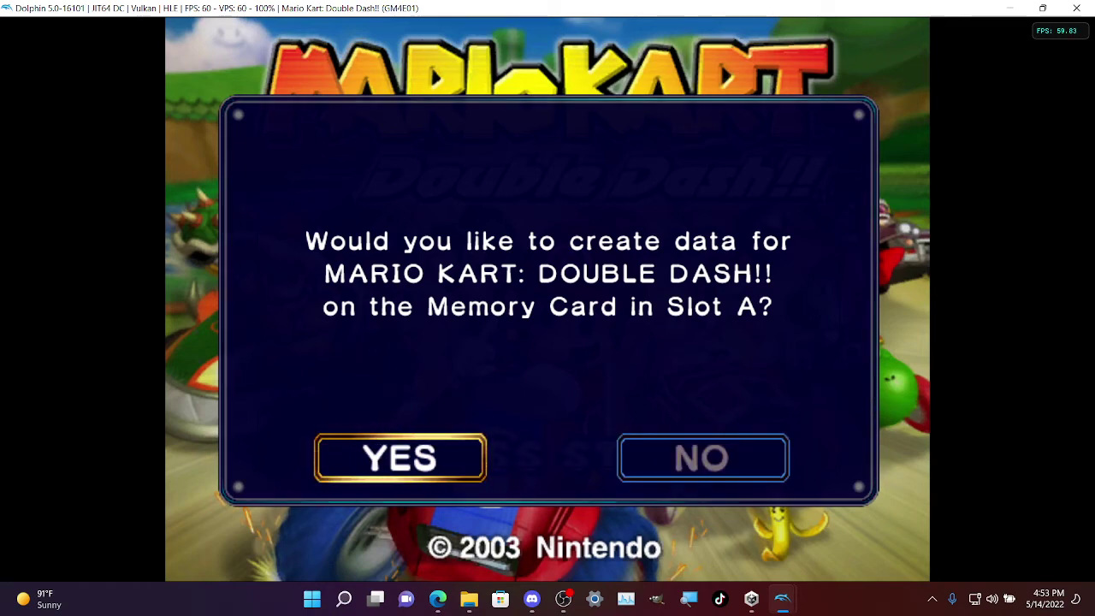
{"action": "key", "text": "Return"}
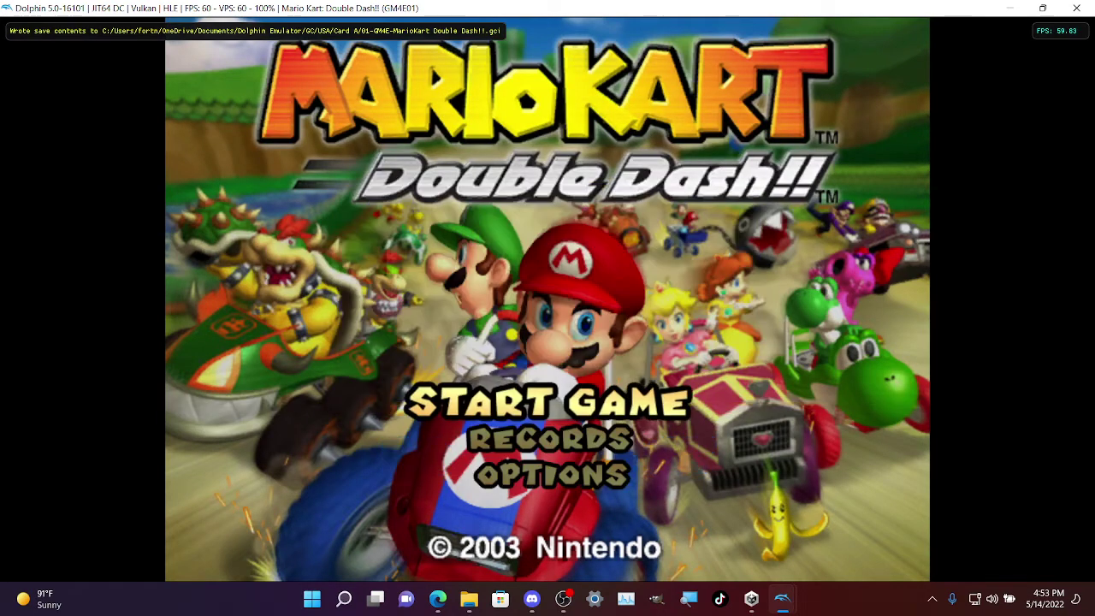
- Choose Start Game with 1 Player and continue to the character combination selection
{"action": "key", "text": "Down"}
{"action": "key", "text": "Down"}
{"action": "key", "text": "Down"}
{"action": "key", "text": "Down"}
{"action": "key", "text": "Down"}
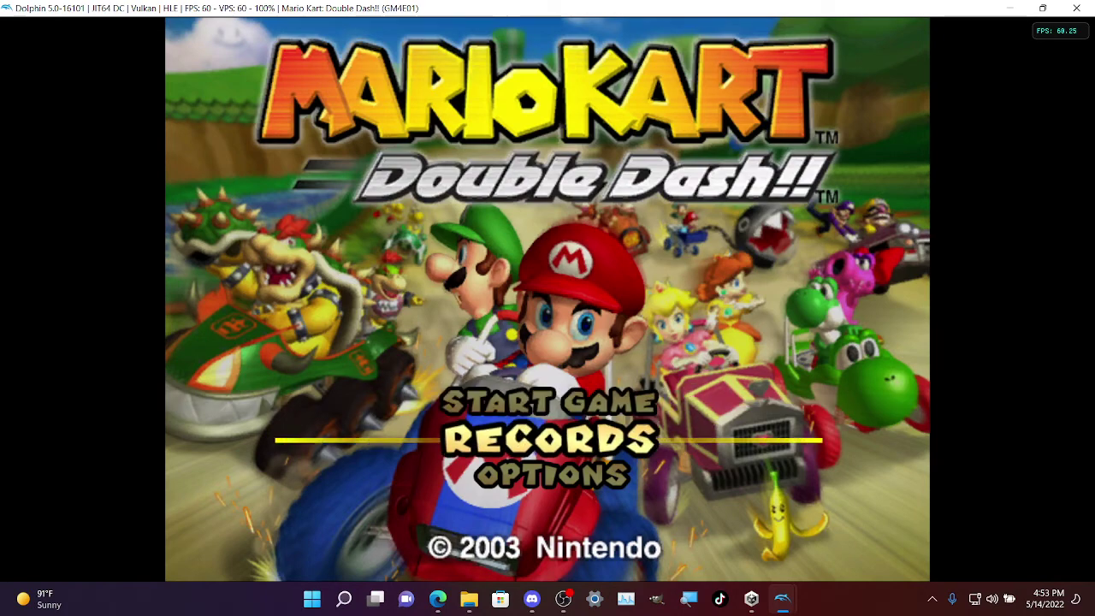
{"action": "key", "text": "Up"}
{"action": "key", "text": "Up"}
{"action": "key", "text": "Return"}
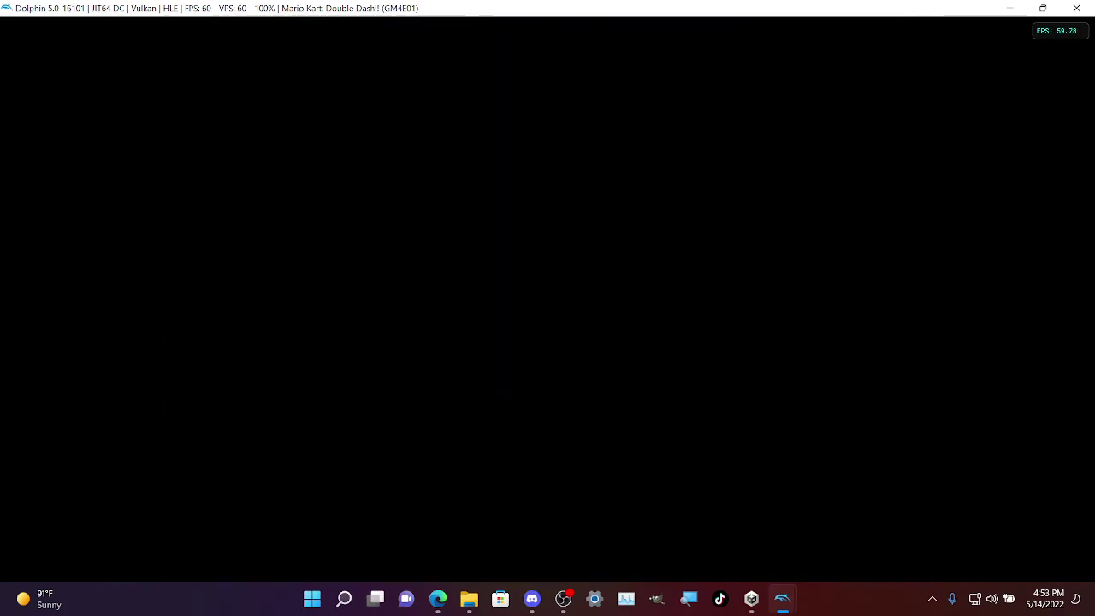
{"action": "key", "text": "Down"}
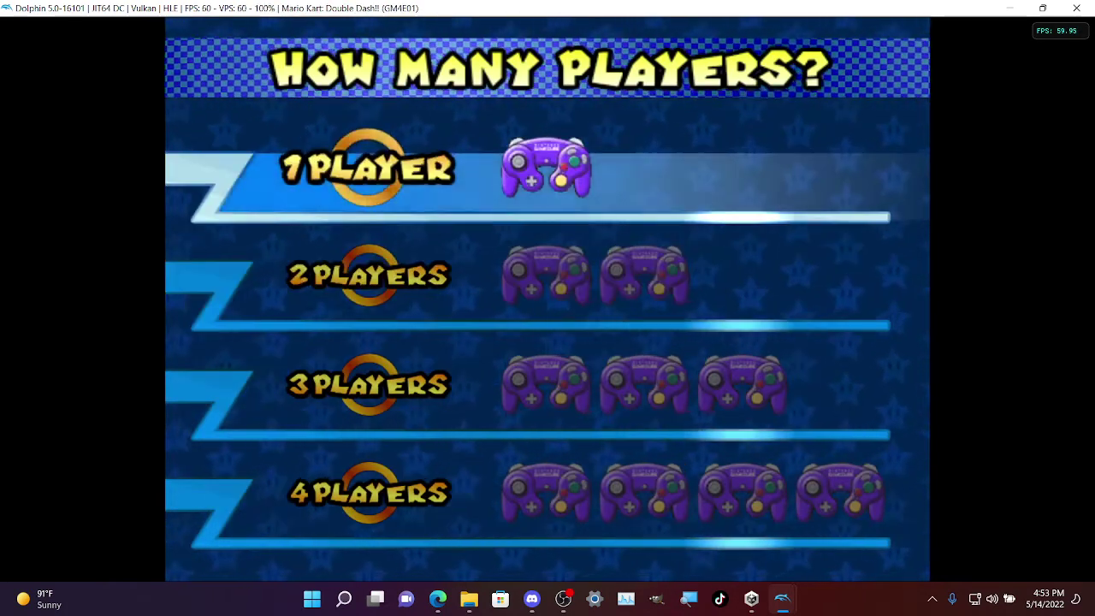
{"action": "key", "text": "Return"}
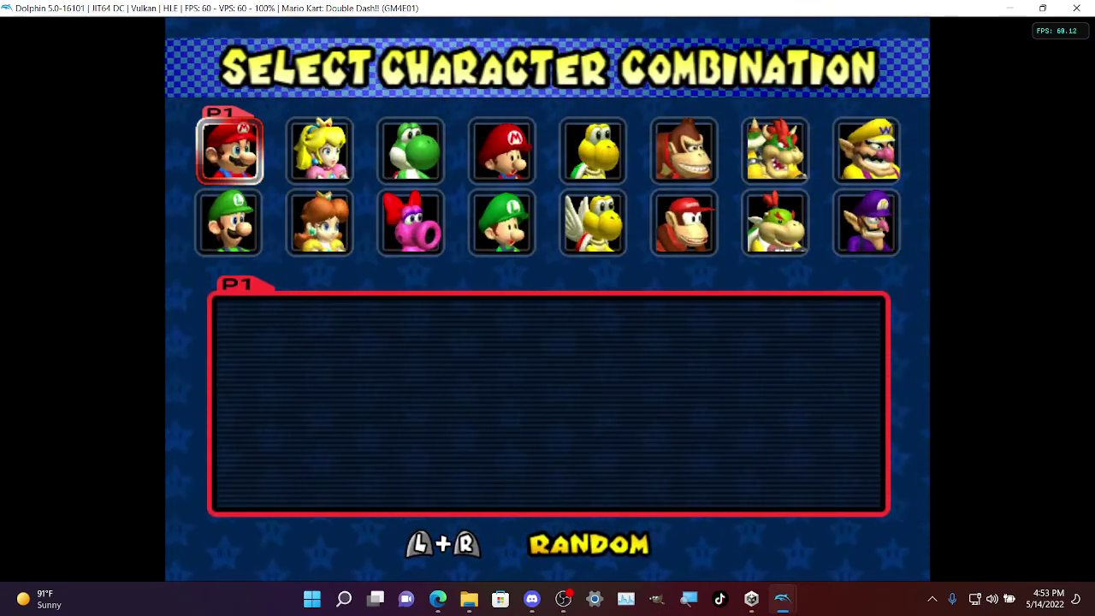
- Pair Mario with Peach as the character combination, confirm their kart, and start the Mushroom Cup race
{"action": "key", "text": "Right"}
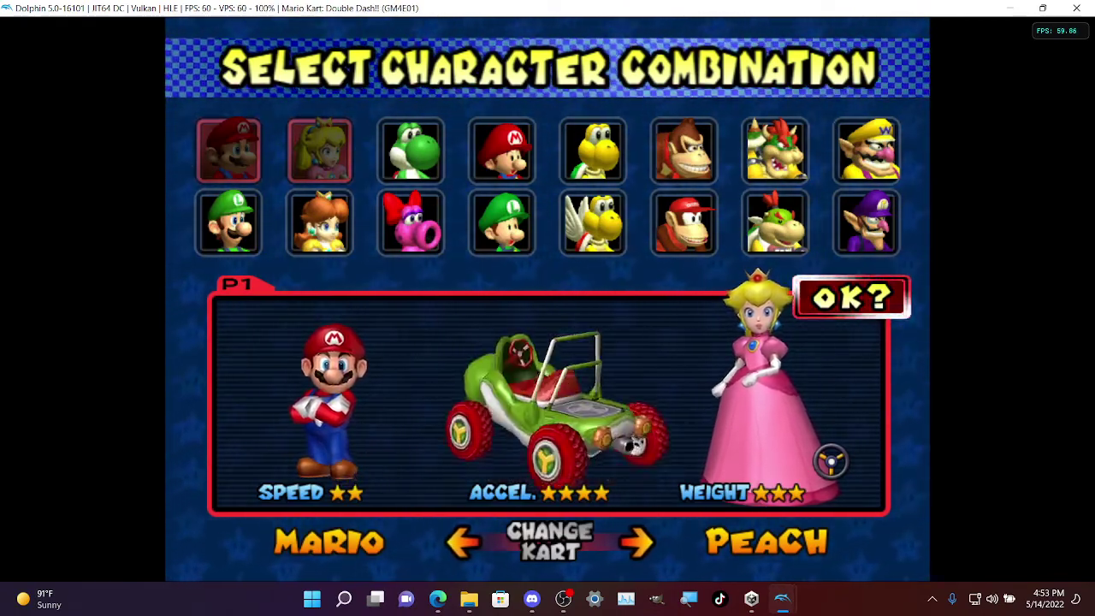
{"action": "key", "text": "Left"}
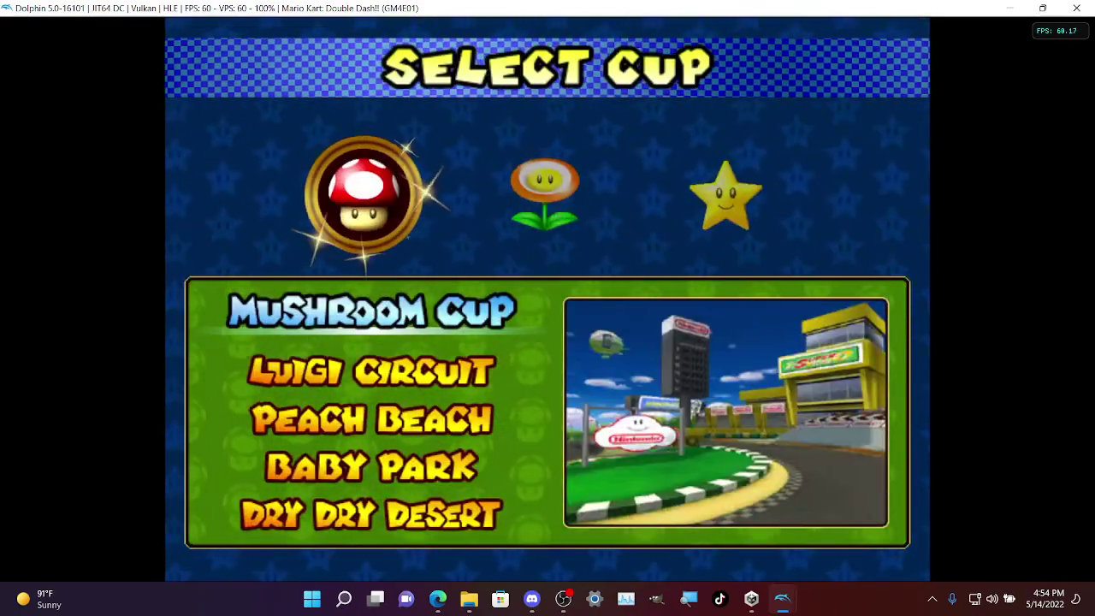
{"action": "key", "text": "Right"}
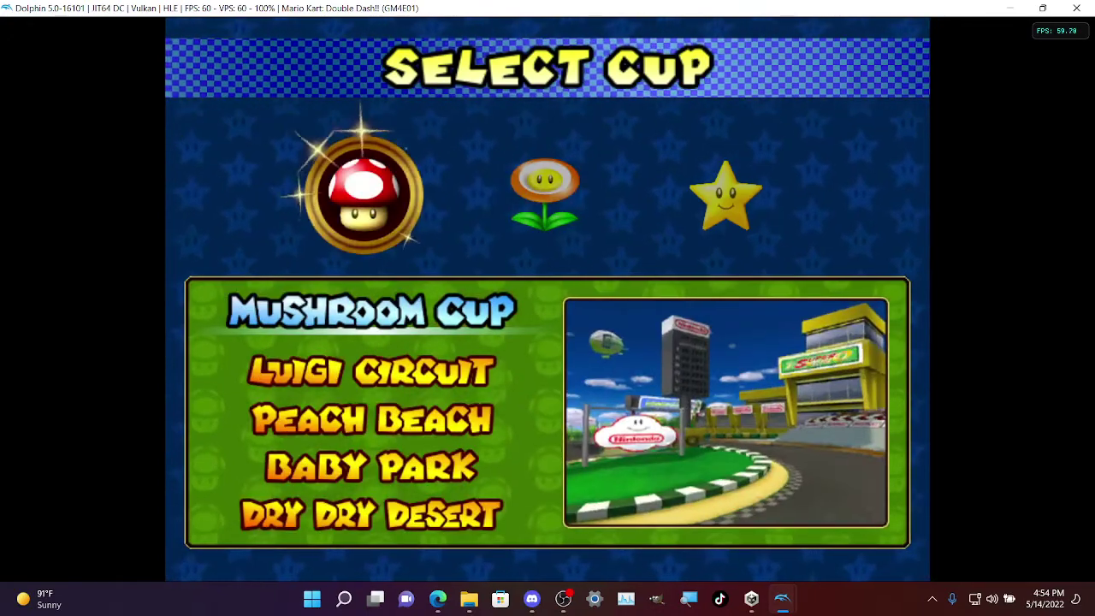
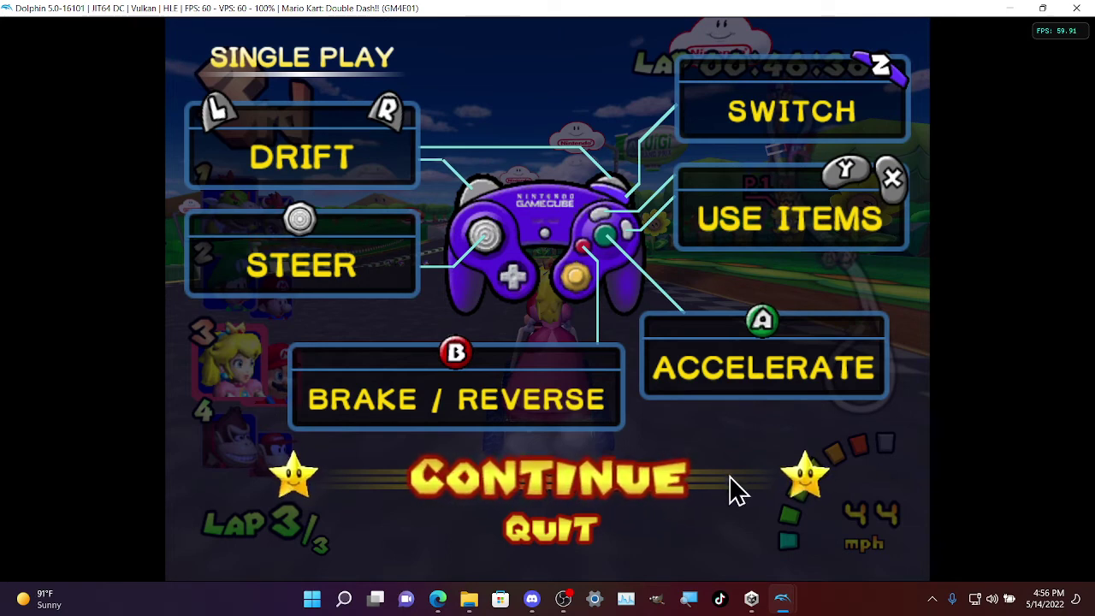
- Bring up the running Magnifier's window and close Magnifier
{"action": "left_click", "coordinate": [690, 599]}
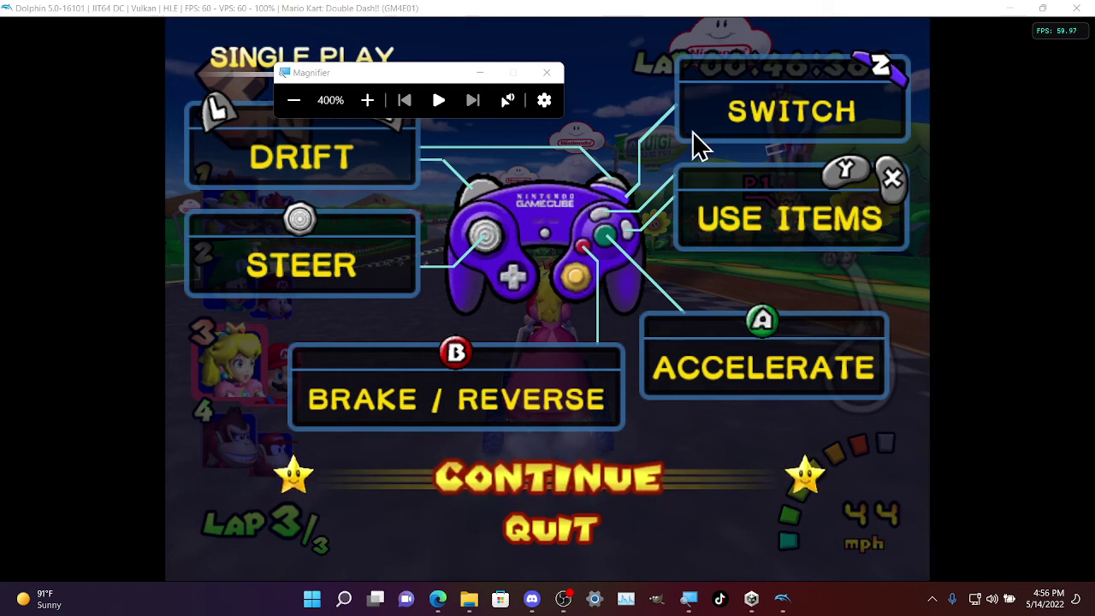
{"action": "left_click", "coordinate": [688, 603]}
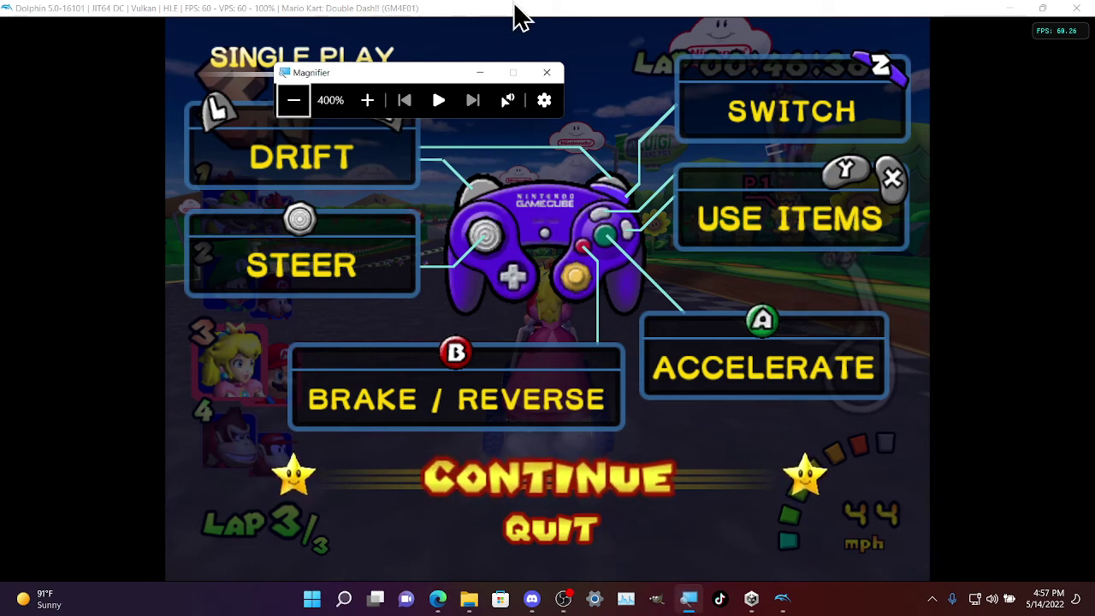
{"action": "left_click", "coordinate": [546, 73]}
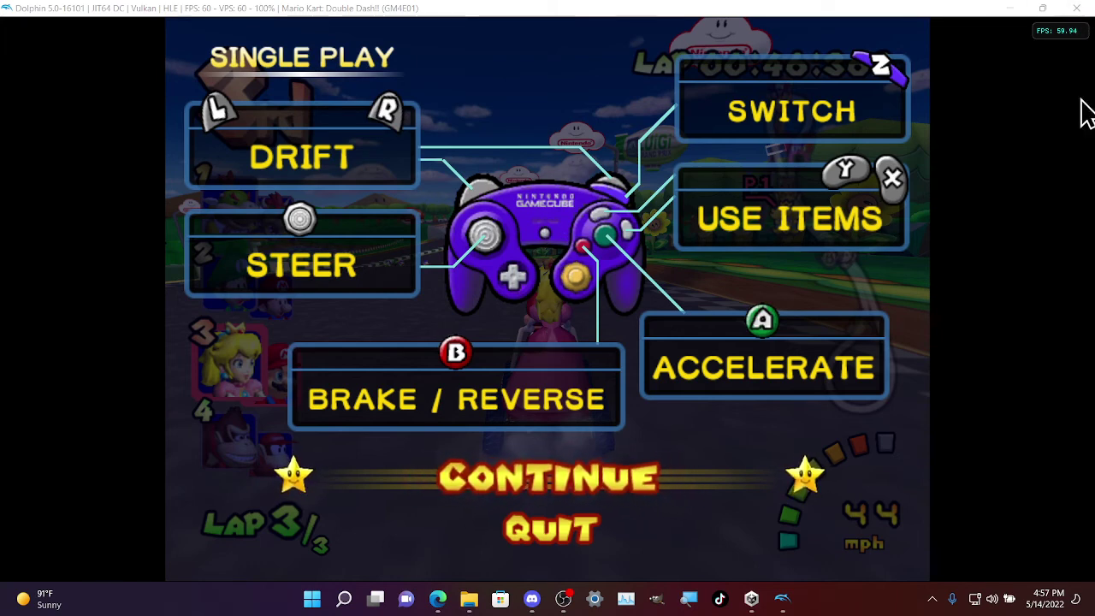
- Close the Mario Kart: Double Dash!! game window and confirm stopping the current emulation
{"action": "left_click", "coordinate": [1076, 8]}
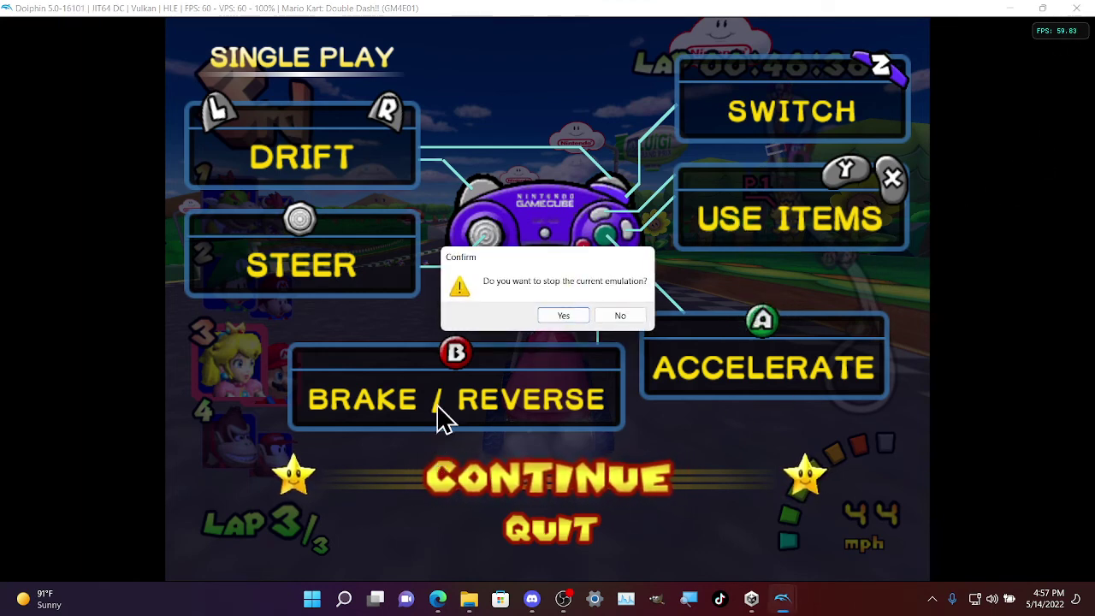
{"action": "left_click", "coordinate": [557, 321]}
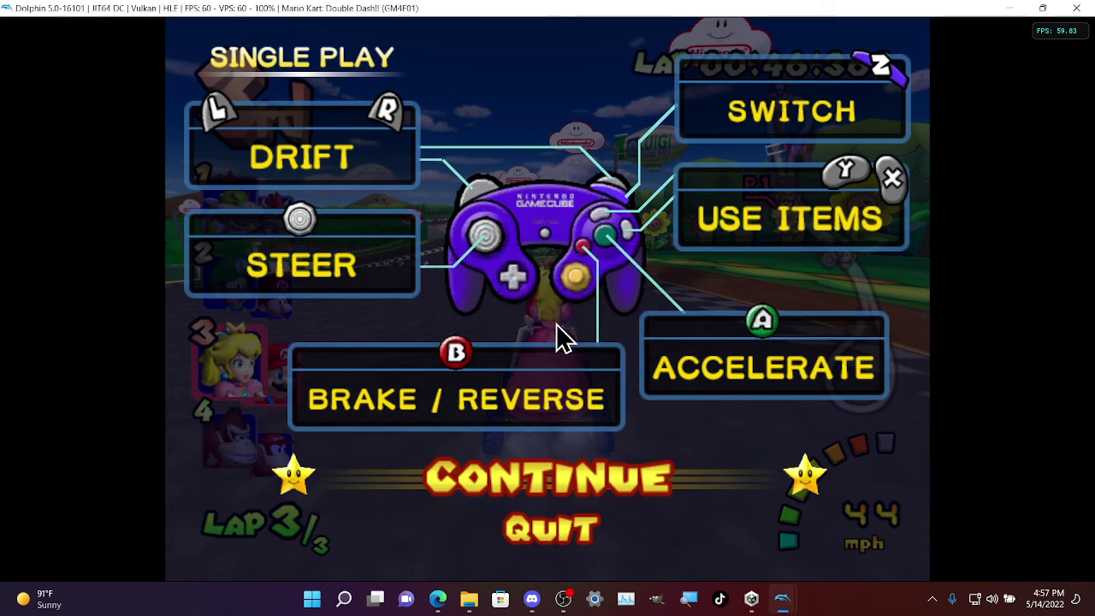